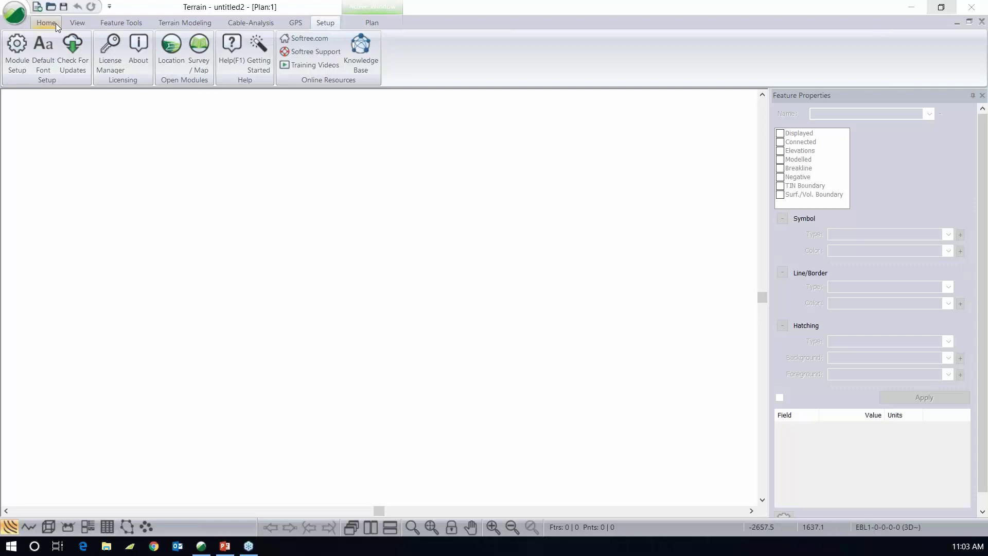
# Step: Open the survey file County Rd2.asc from the County Road demo folder using the New county rd import format
pyautogui.click(55, 23)
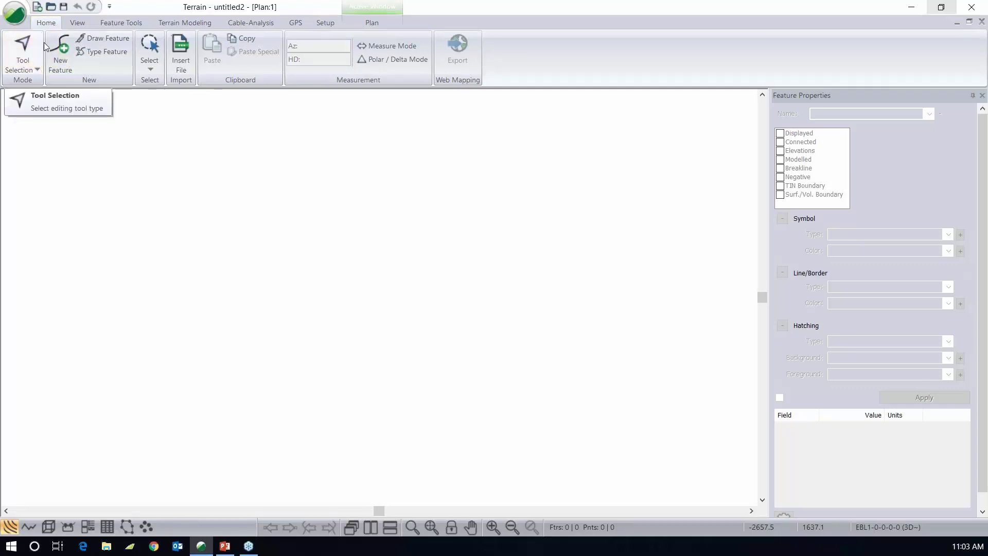
pyautogui.click(51, 6)
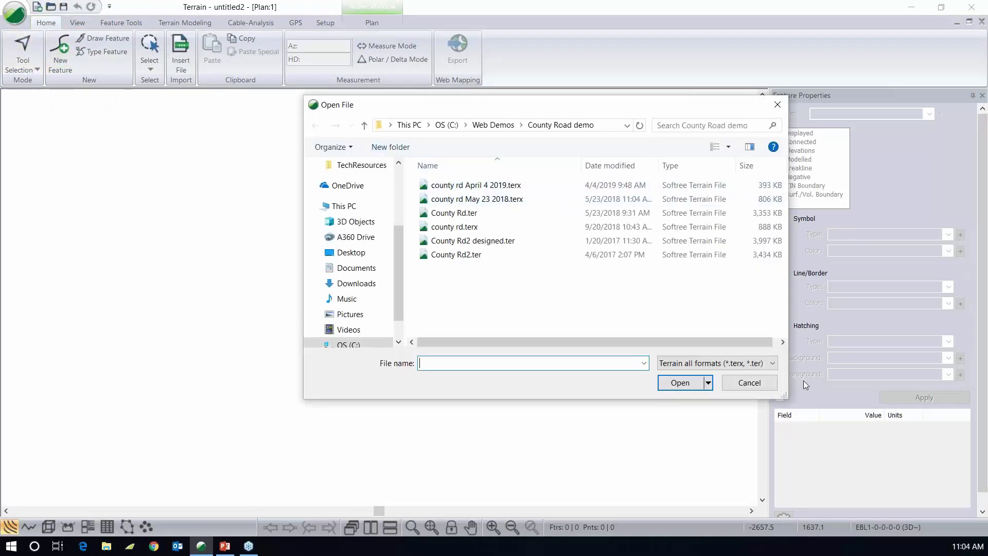
pyautogui.click(747, 363)
pyautogui.scroll(1, 745, 66)
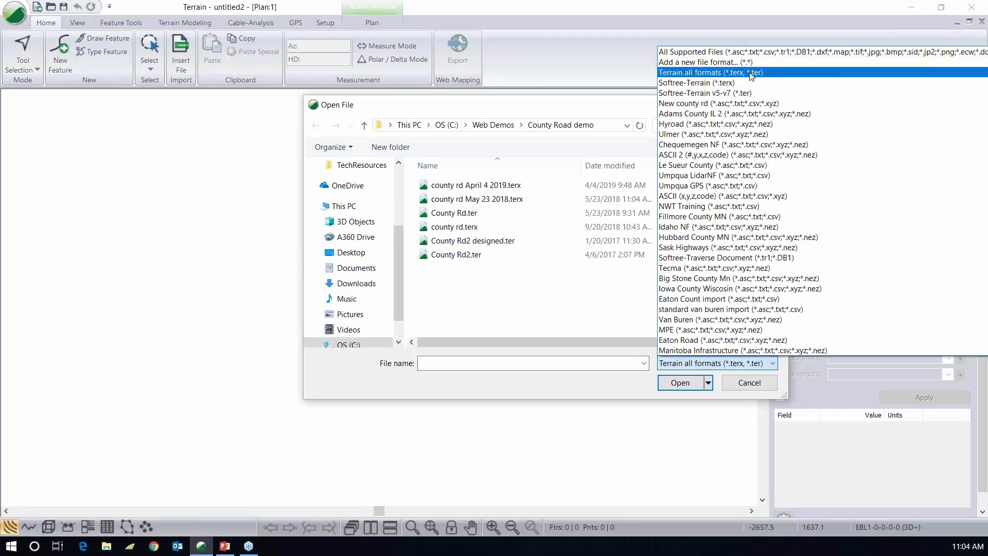
pyautogui.click(752, 103)
pyautogui.click(484, 201)
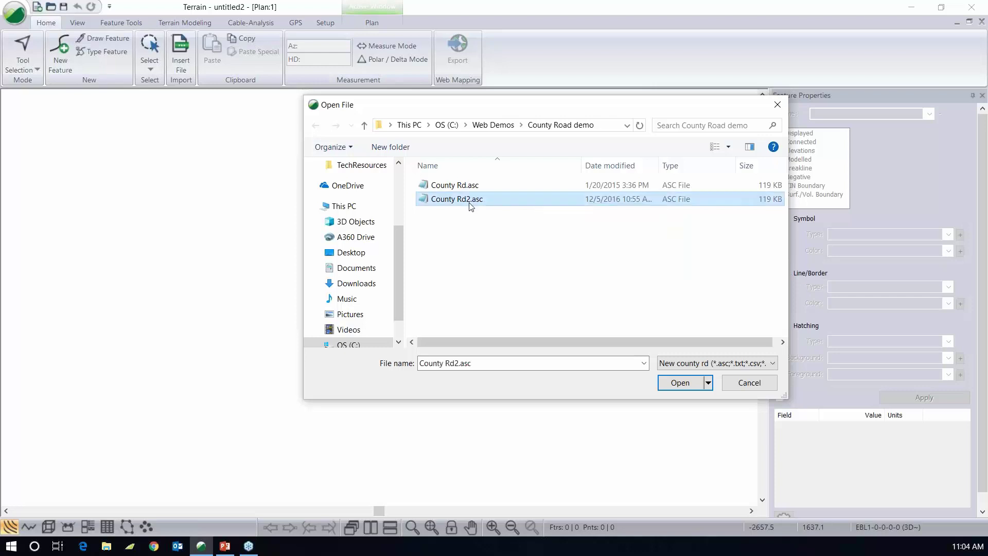
pyautogui.click(680, 383)
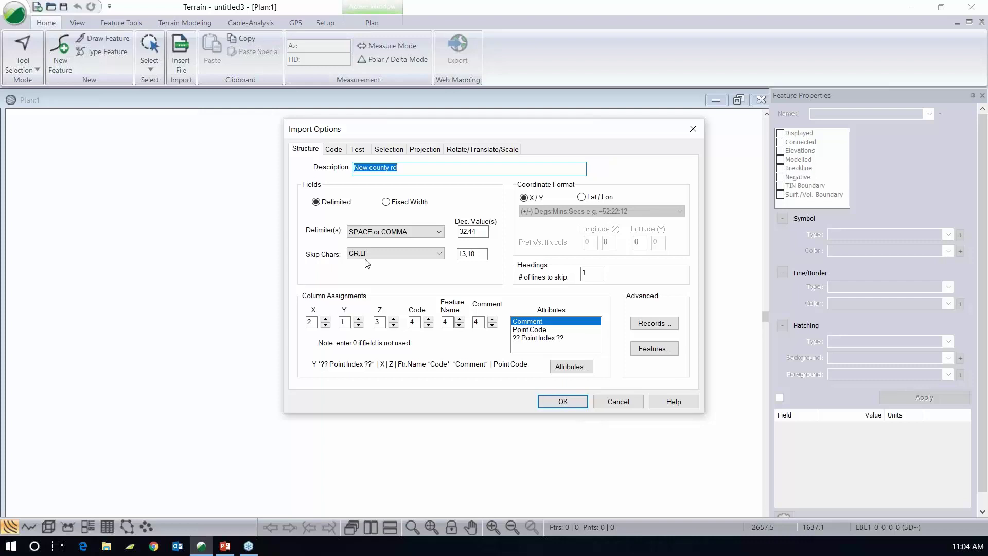
# Step: Review the TRR* and cl code properties in the import options, and import the survey without coordinate conversion
pyautogui.click(333, 149)
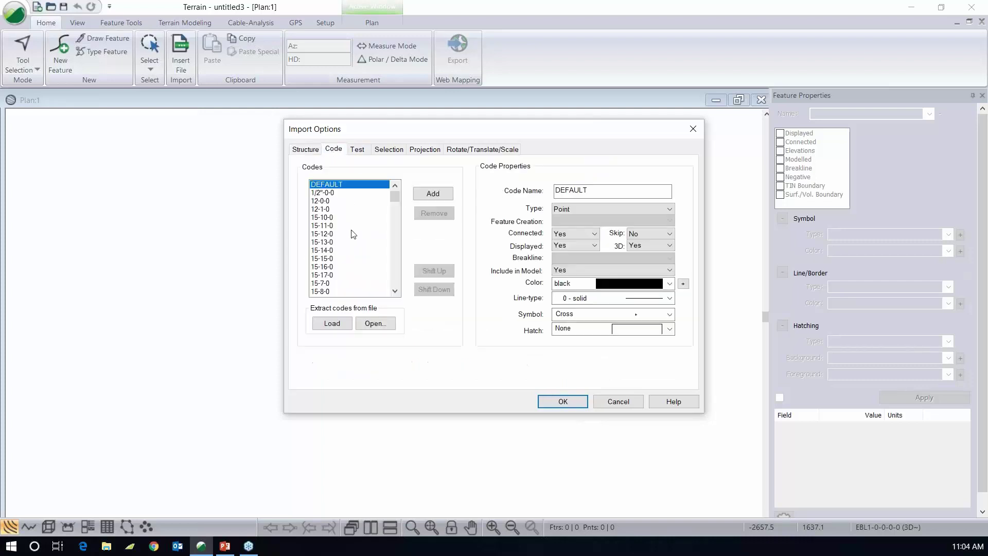
pyautogui.moveTo(395, 197); pyautogui.dragTo(398, 284)
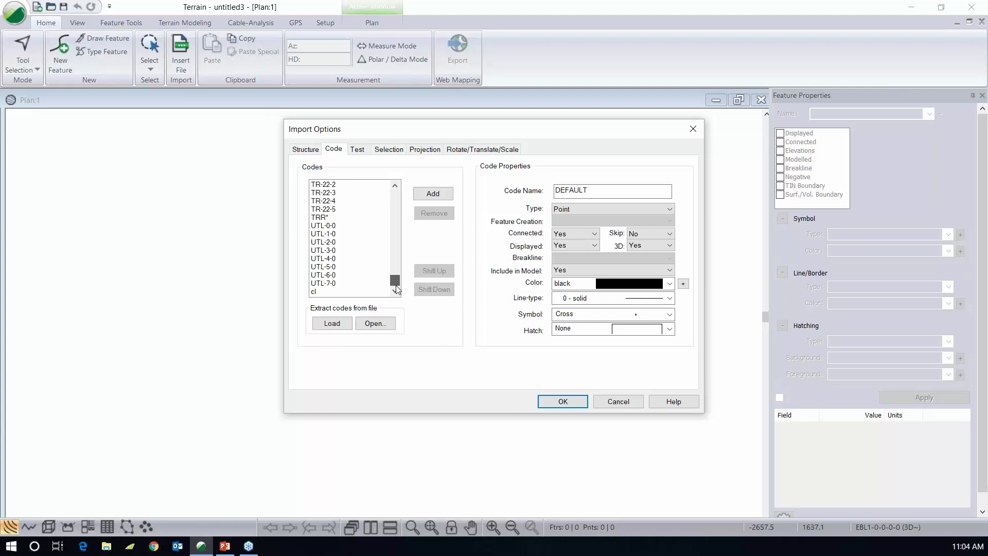
pyautogui.click(329, 217)
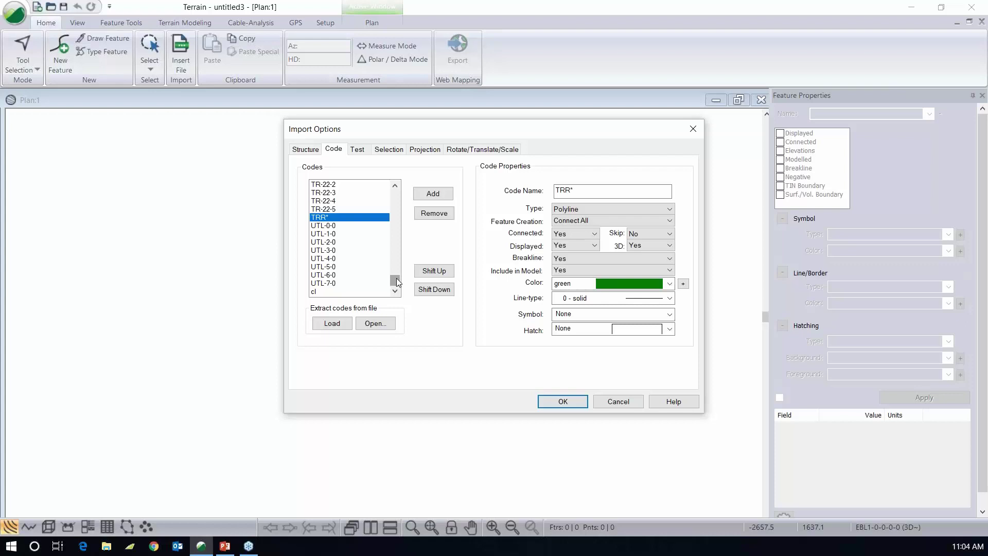
pyautogui.click(325, 292)
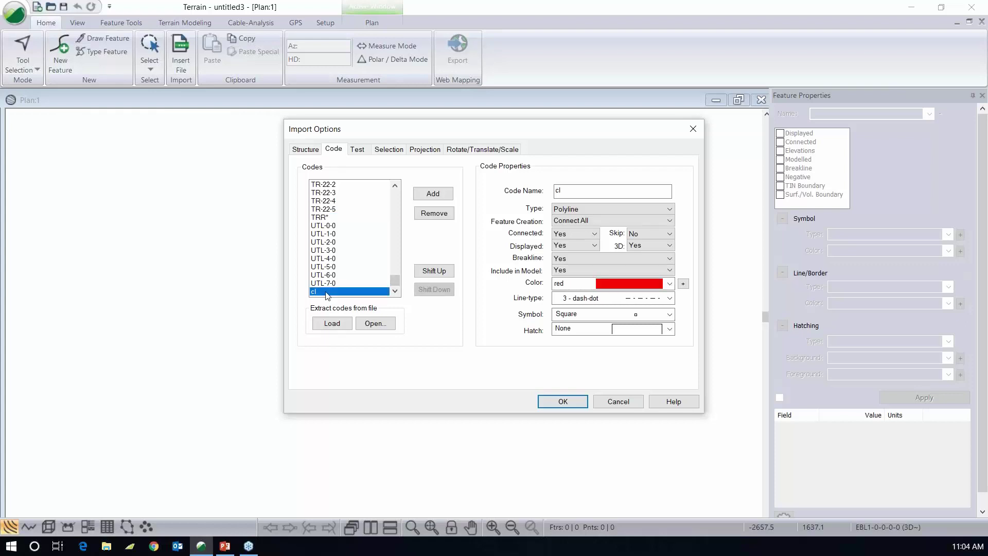
pyautogui.click(562, 402)
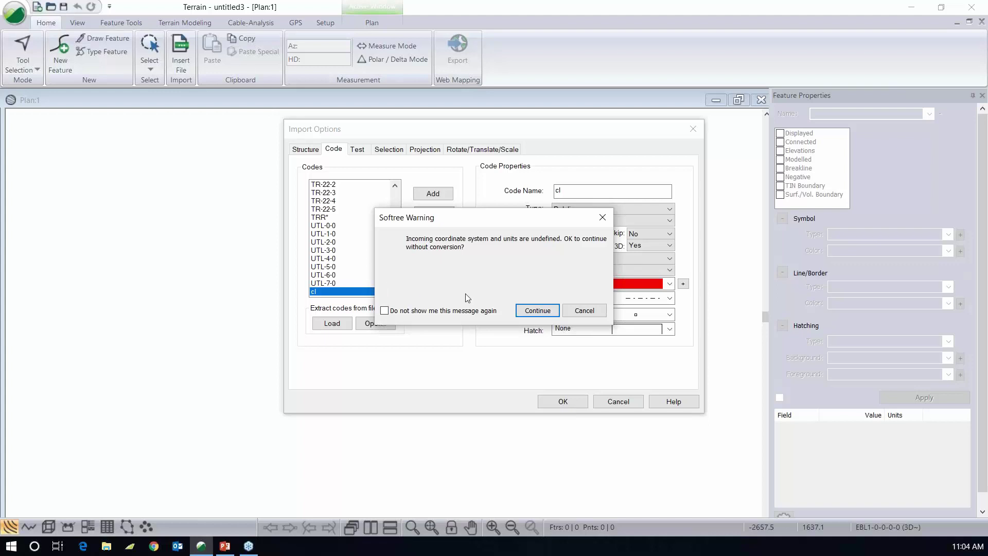
pyautogui.click(538, 310)
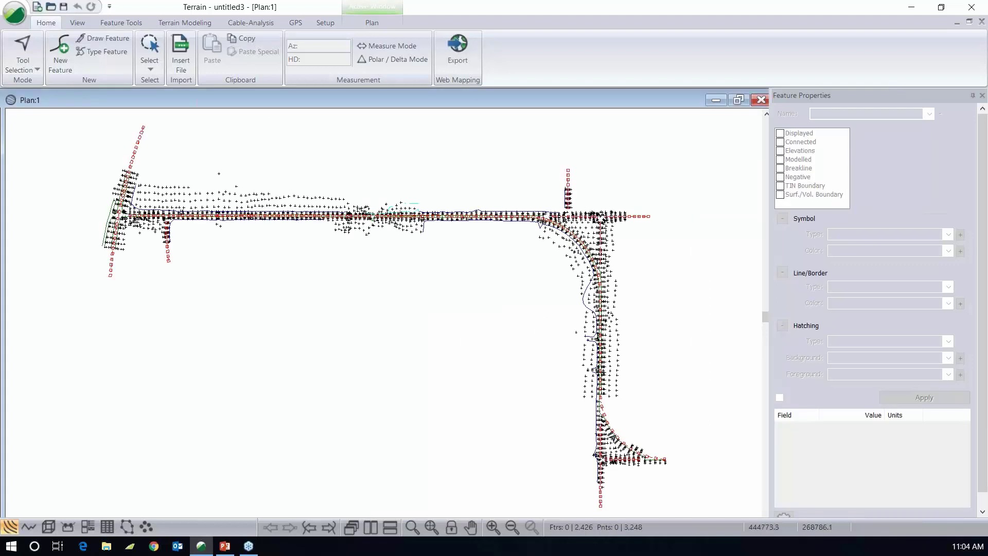
# Step: Select the green EBL1-0-0-0 breakline along the curved junction at the road's southeast end
pyautogui.moveTo(611, 434); pyautogui.dragTo(478, 389, button='middle')
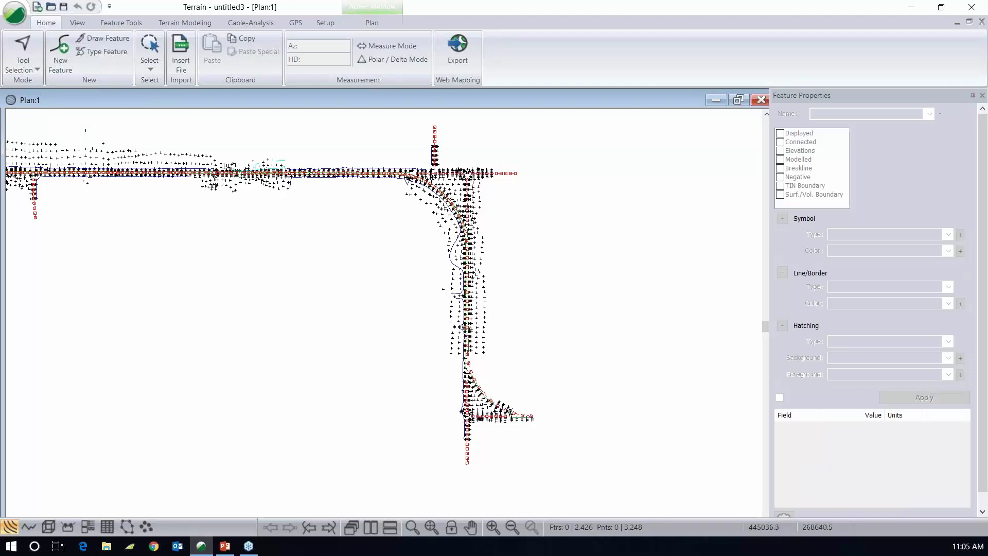
pyautogui.scroll(2, 525, 419)
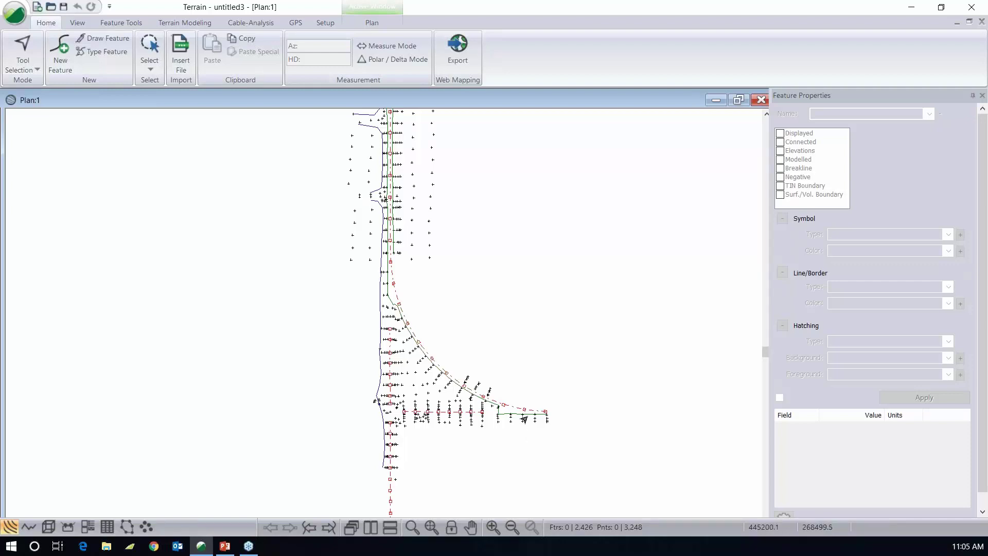
pyautogui.moveTo(524, 418)
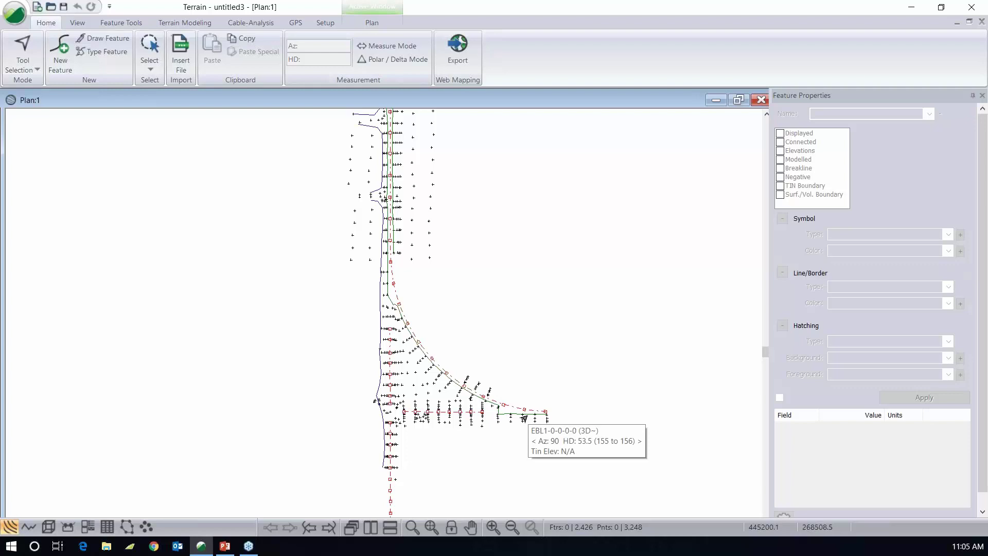
pyautogui.click(524, 418)
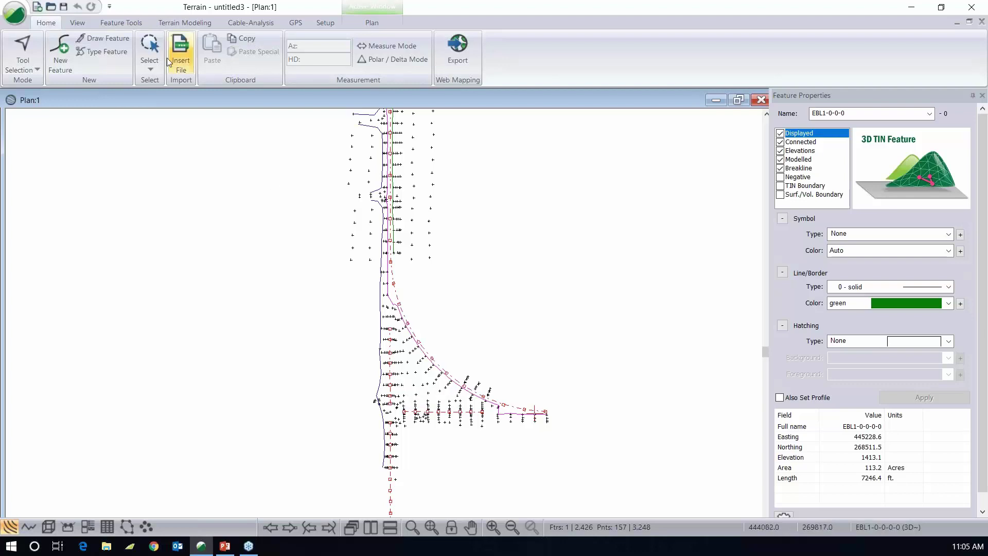
# Step: Set the plan view scale to 1200 and lock it
pyautogui.click(77, 23)
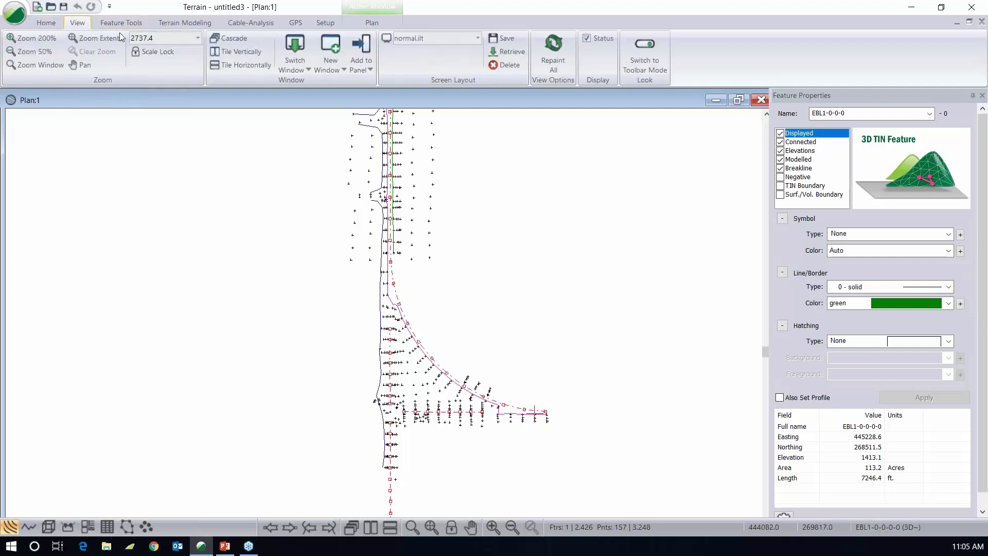
pyautogui.click(198, 39)
pyautogui.moveTo(205, 87); pyautogui.dragTo(205, 75)
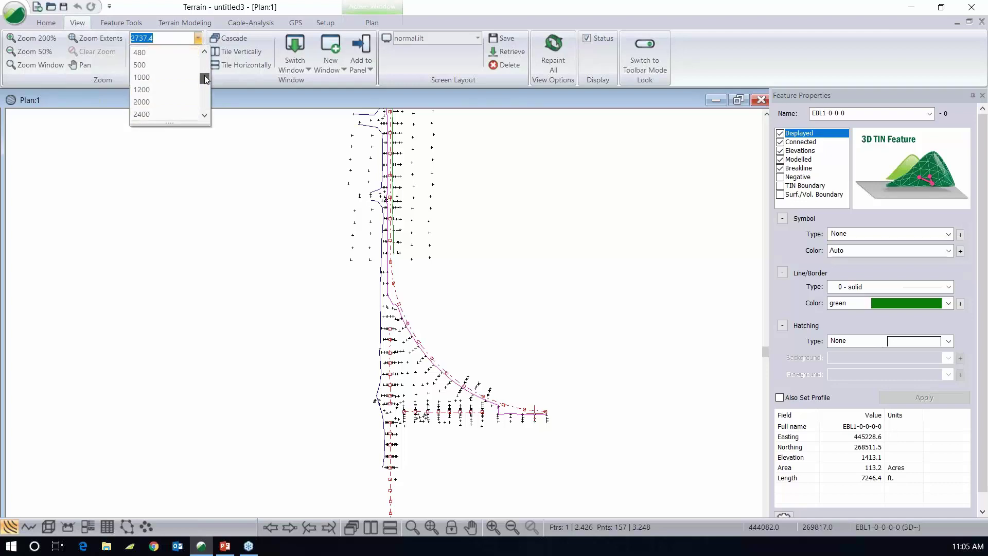
pyautogui.click(155, 91)
pyautogui.click(153, 52)
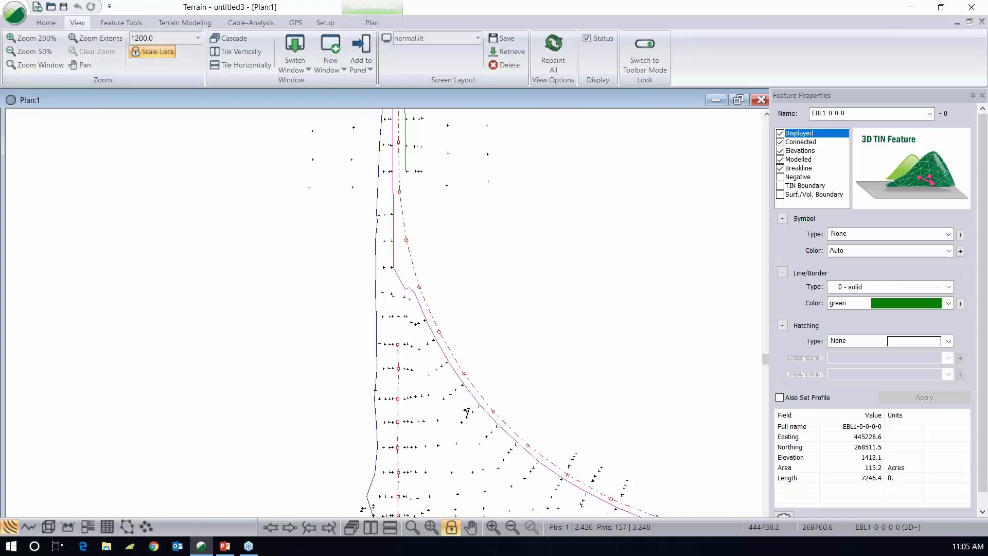
pyautogui.scroll(1, 465, 410)
pyautogui.moveTo(445, 275); pyautogui.dragTo(399, 237, button='middle')
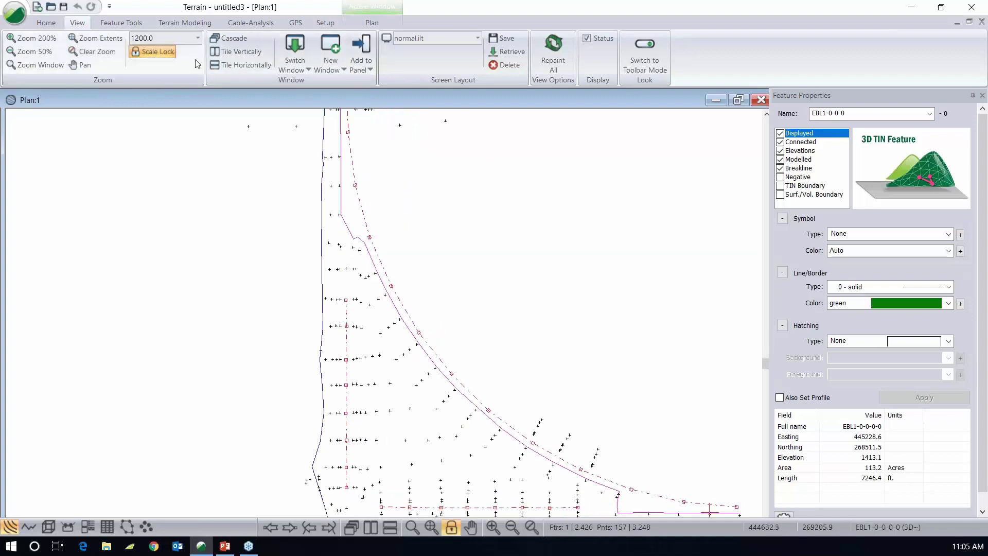
# Step: Start the TIN calculation with a minor contour interval of 1 and a major contour interval of 5
pyautogui.click(193, 24)
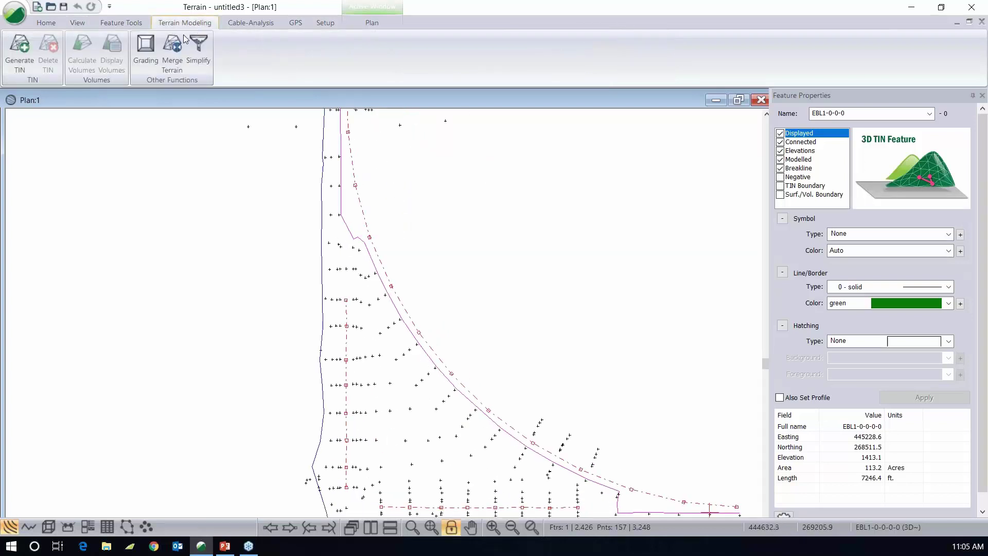
pyautogui.click(18, 54)
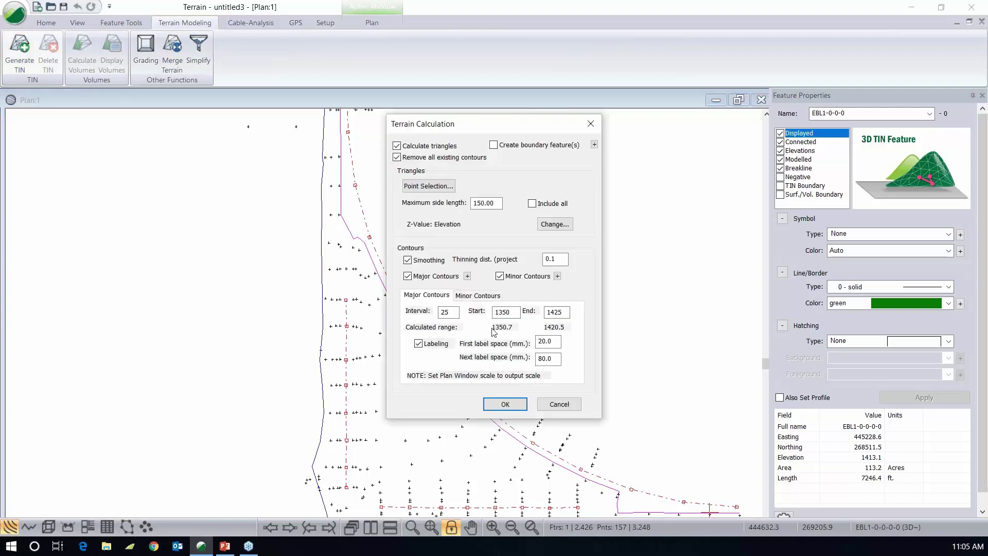
pyautogui.click(492, 297)
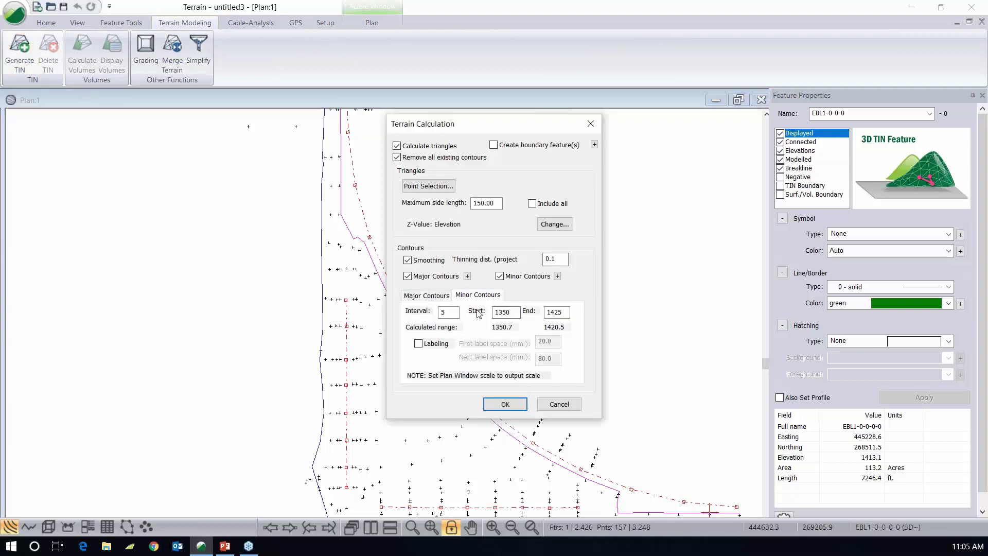
pyautogui.doubleClick(442, 312)
pyautogui.write('1')
pyautogui.click(438, 295)
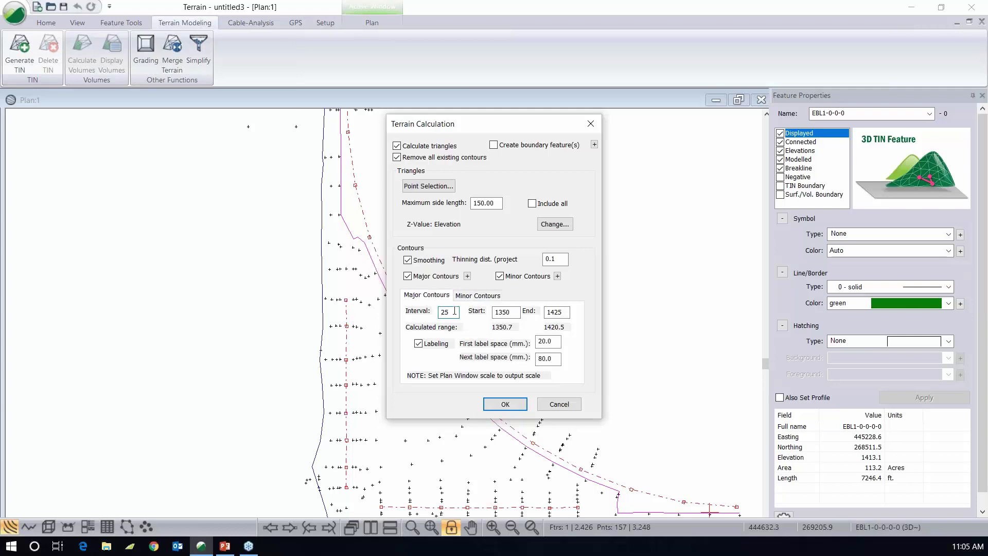
pyautogui.doubleClick(445, 312)
pyautogui.write('5')
# Step: Set the maximum triangle side length to 300 and generate the TIN with its contours
pyautogui.doubleClick(497, 203)
pyautogui.write('300')
pyautogui.click(506, 404)
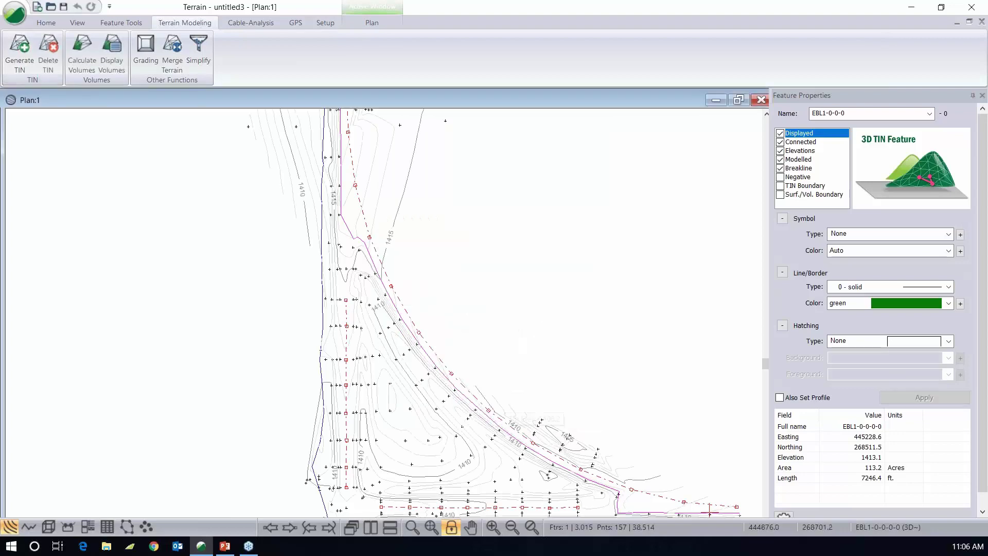
# Step: Examine the generated contours and TIN elevations around the curved road junction
pyautogui.moveTo(489, 428); pyautogui.dragTo(330, 281, button='middle')
pyautogui.moveTo(292, 255); pyautogui.dragTo(404, 445, button='middle')
pyautogui.moveTo(342, 234); pyautogui.dragTo(362, 236, button='middle')
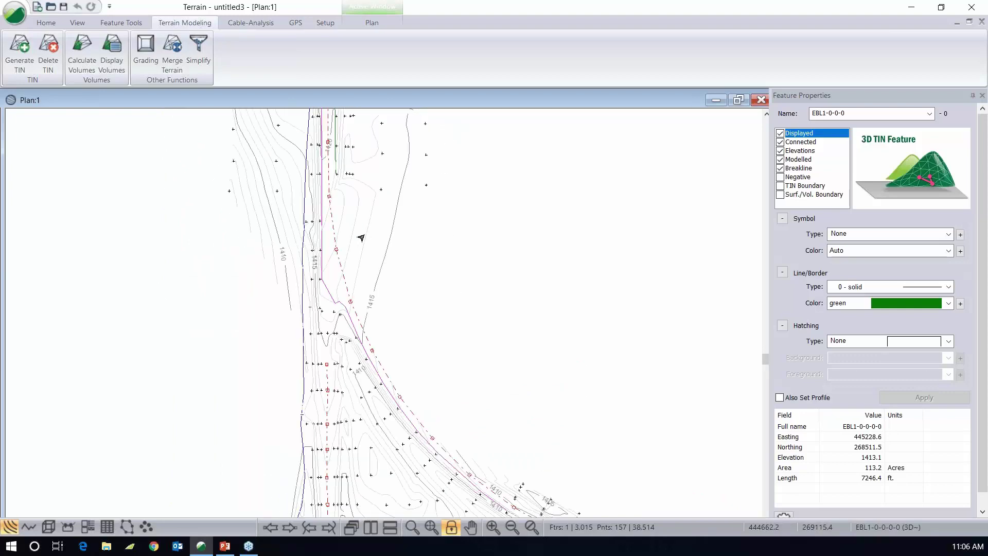
pyautogui.moveTo(375, 353); pyautogui.dragTo(369, 267, button='middle')
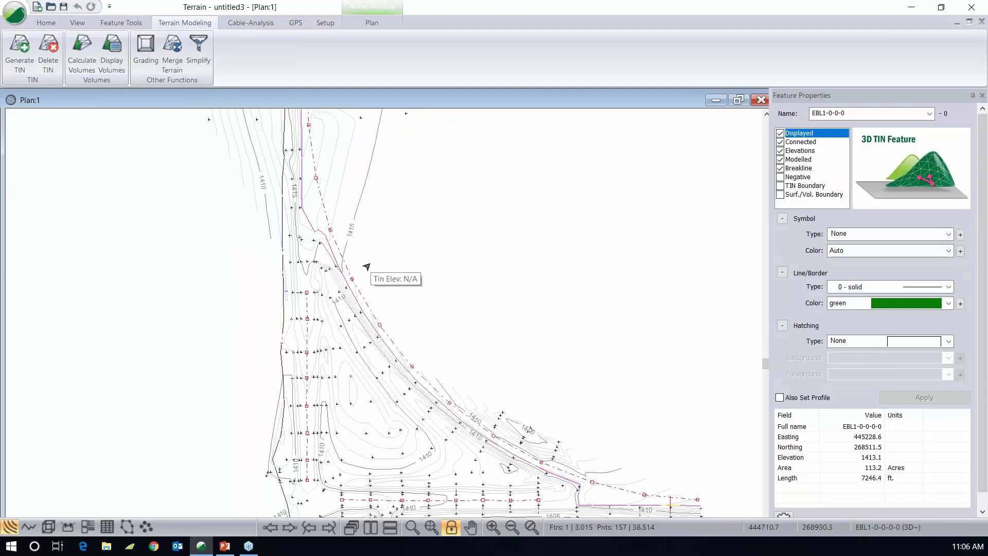
pyautogui.moveTo(503, 389); pyautogui.dragTo(452, 370, button='middle')
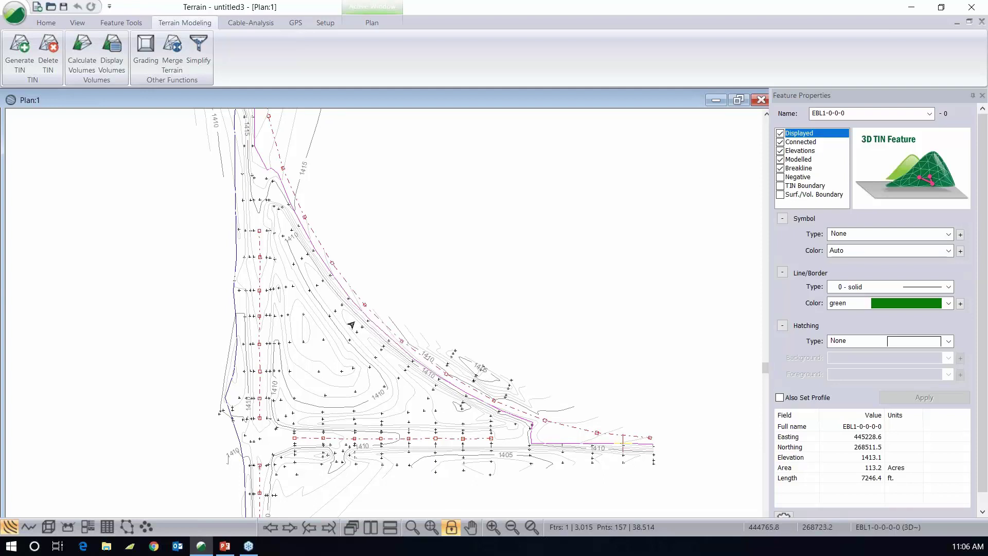
pyautogui.moveTo(350, 324)
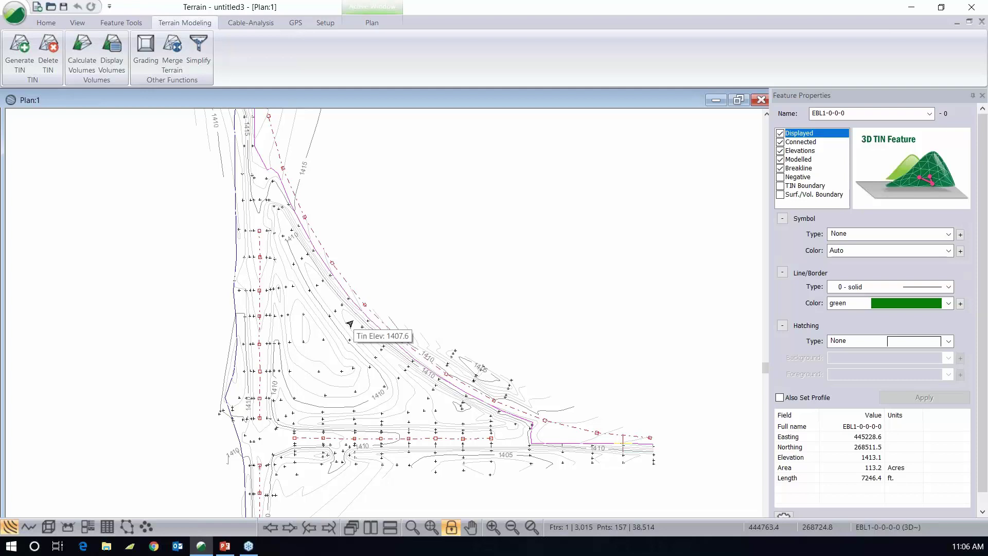
pyautogui.moveTo(336, 352)
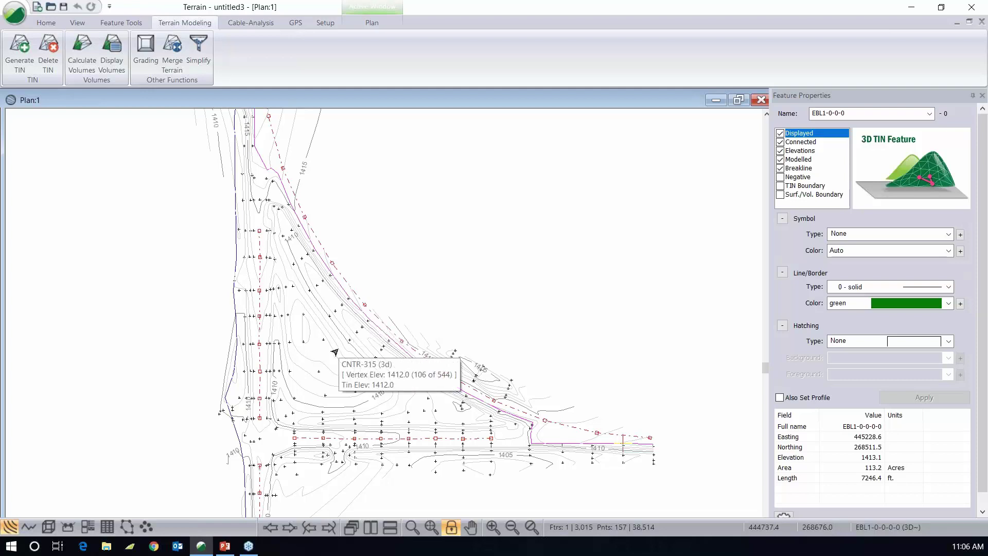
# Step: Save the terrain model as county rd April 4 2019.terx in the County Road demo folder, replacing the existing file
pyautogui.click(63, 7)
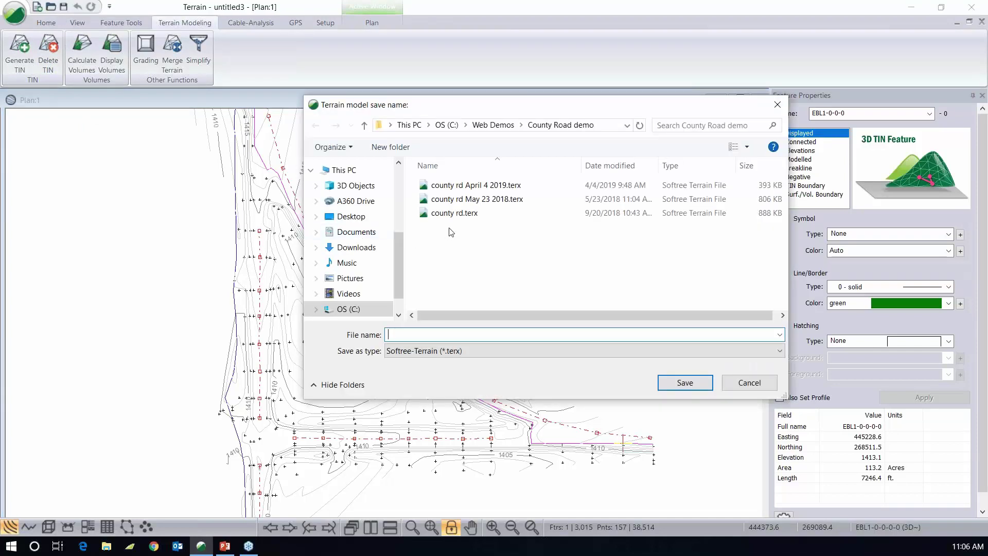
pyautogui.click(479, 185)
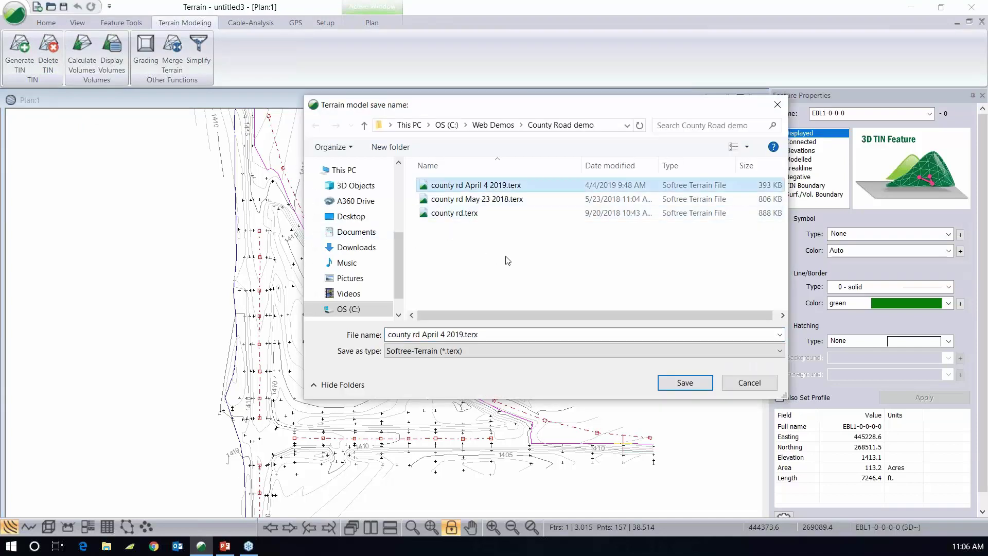
pyautogui.click(685, 383)
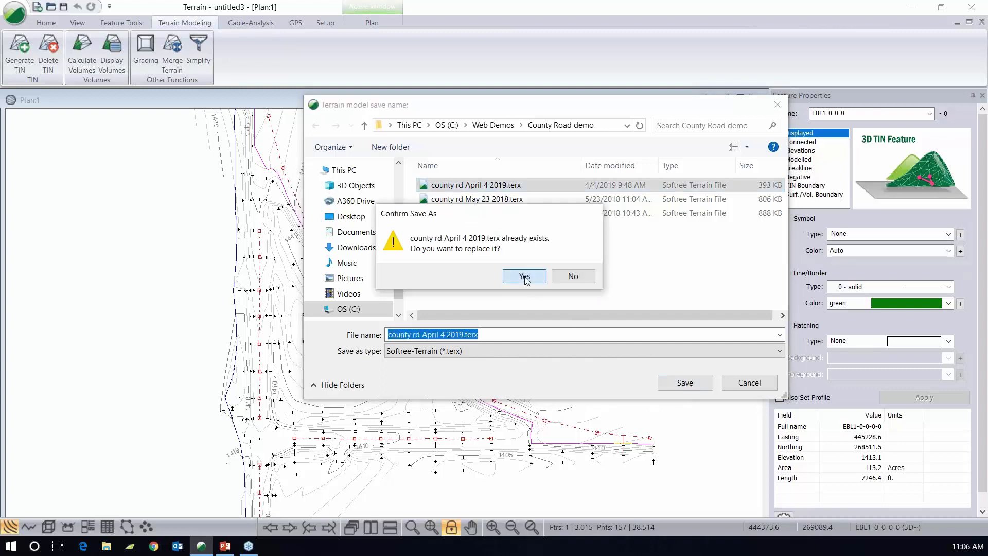
pyautogui.click(524, 276)
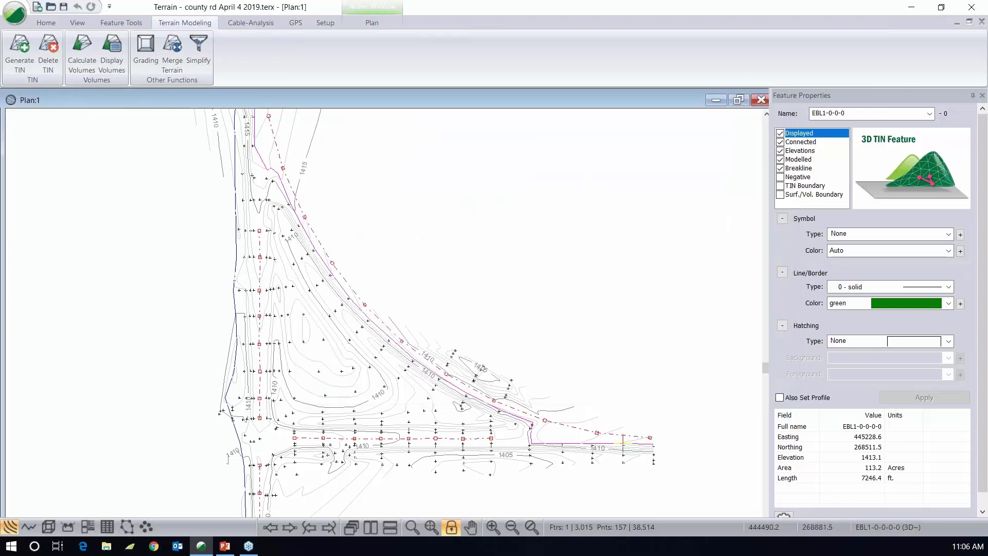
# Step: Start a new design in the Location module using county rd April 4 2019.terx from the County Road demo folder as the original ground surface
pyautogui.click(326, 23)
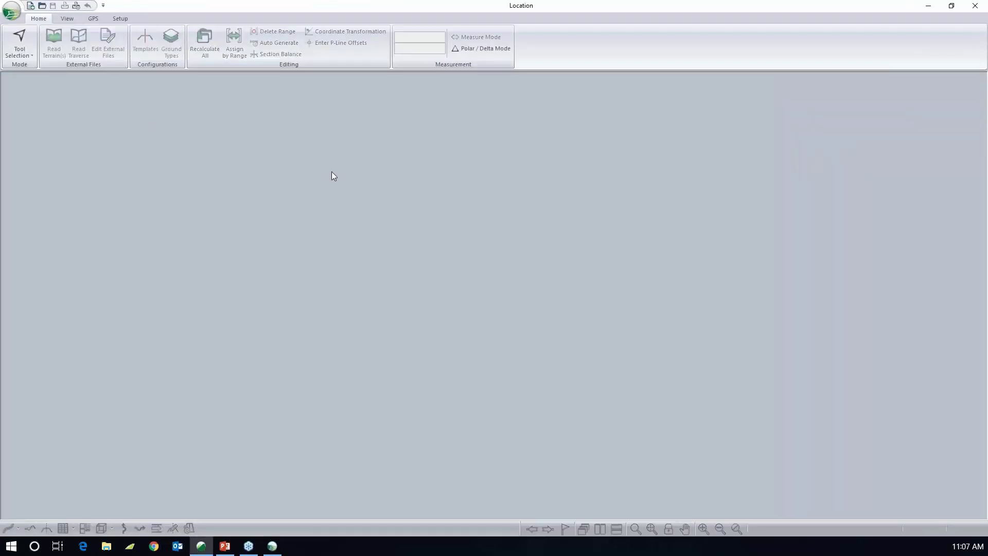
pyautogui.click(30, 5)
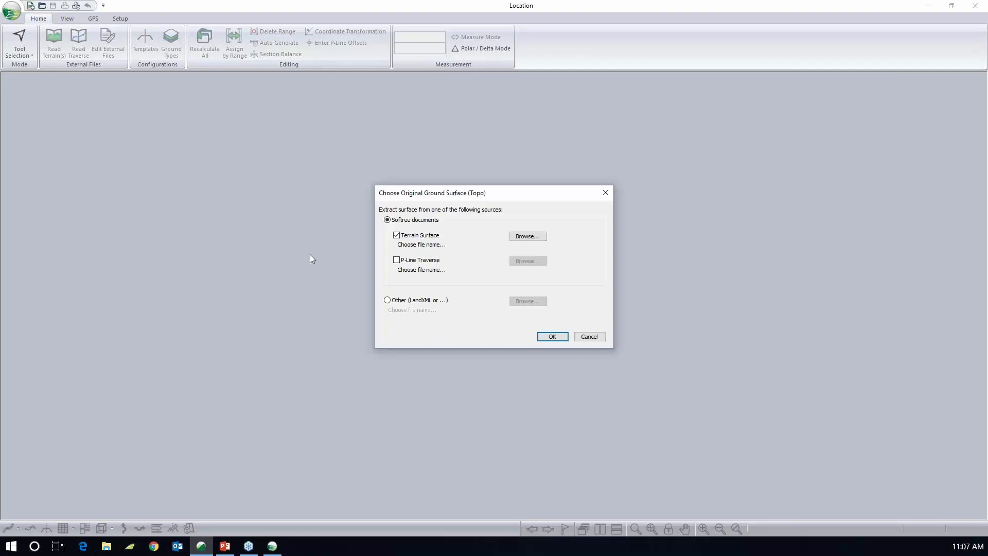
pyautogui.click(519, 237)
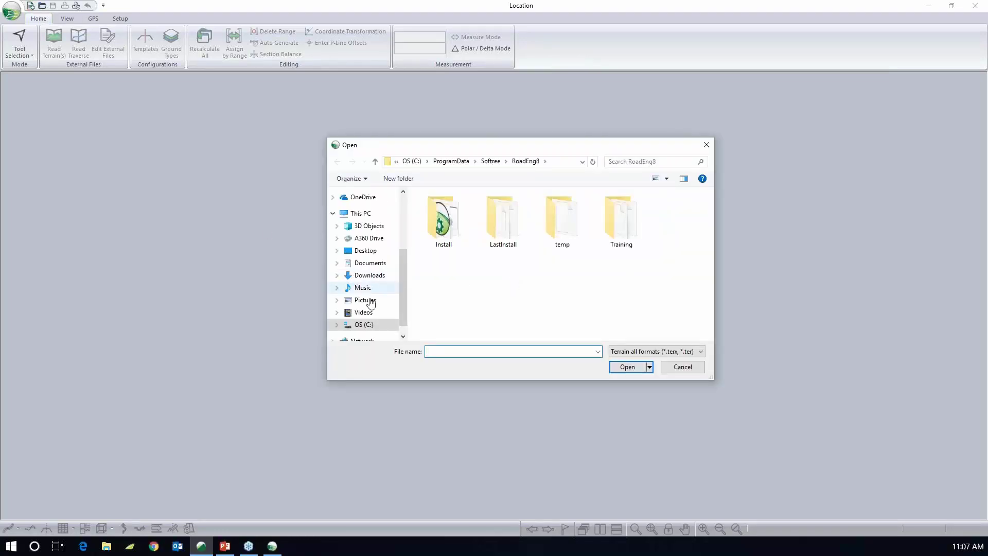
pyautogui.click(364, 325)
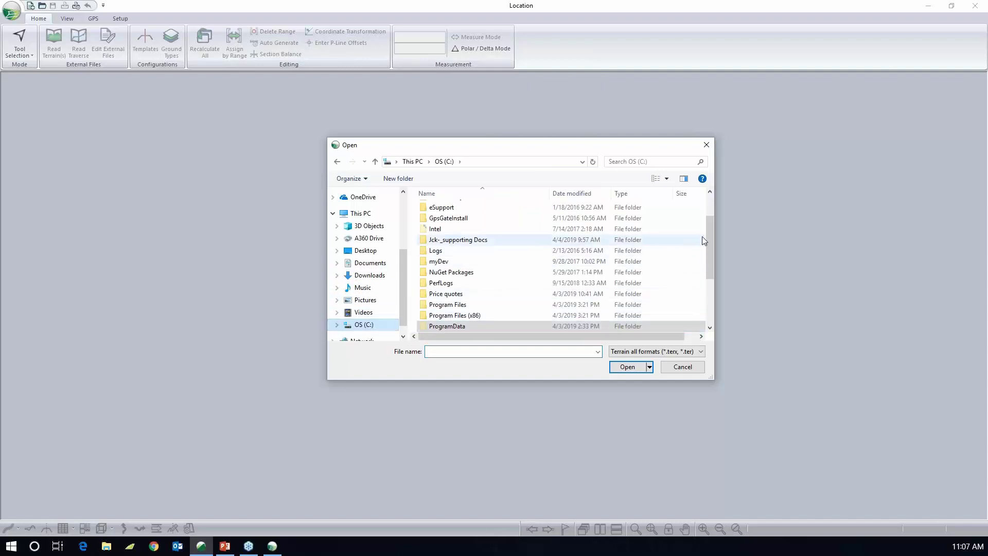
pyautogui.moveTo(709, 233); pyautogui.dragTo(712, 277)
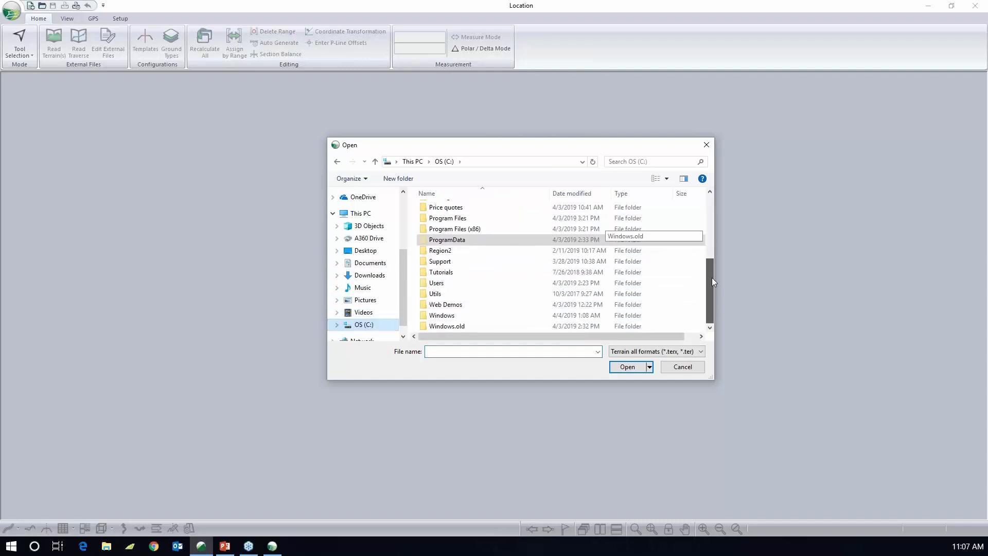
pyautogui.doubleClick(453, 305)
pyautogui.doubleClick(471, 242)
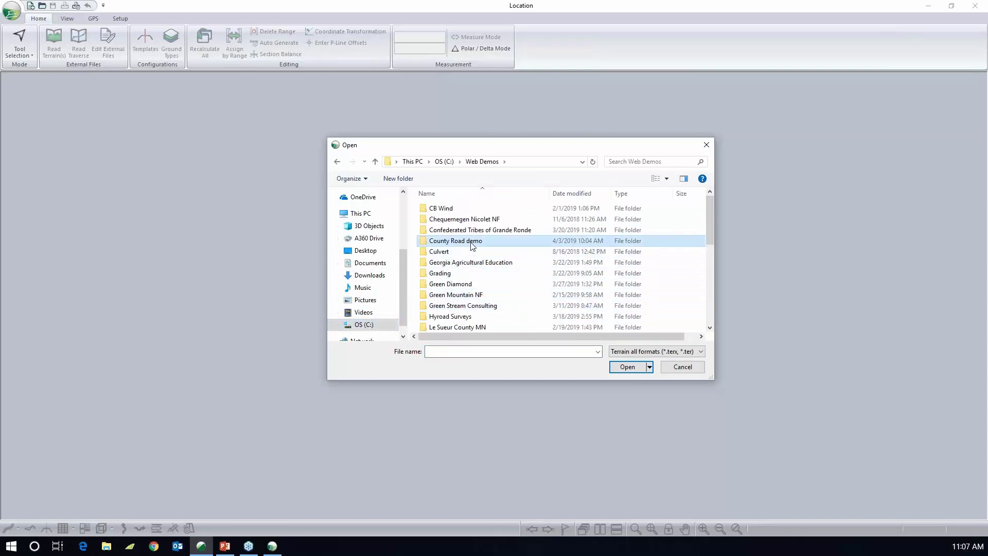
pyautogui.click(463, 210)
pyautogui.click(628, 368)
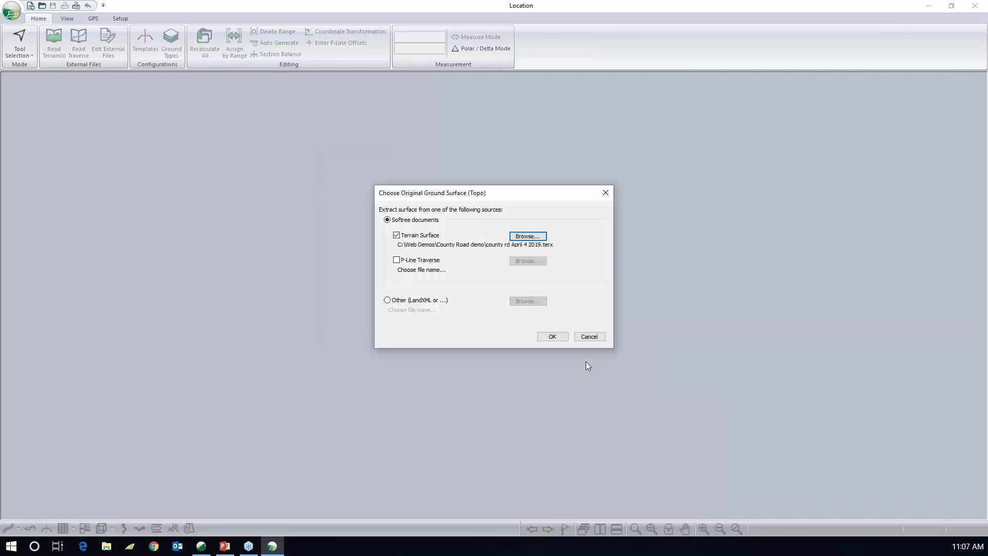
pyautogui.click(546, 334)
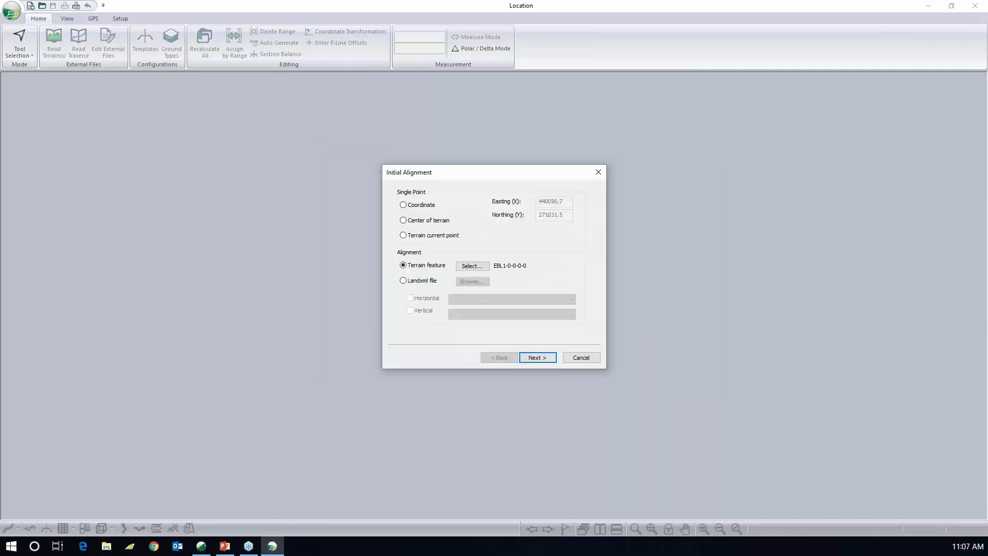
# Step: Start the initial alignment at the terrain's current point and accept the remaining setup to create the design
pyautogui.click(418, 237)
pyautogui.click(536, 357)
pyautogui.click(537, 358)
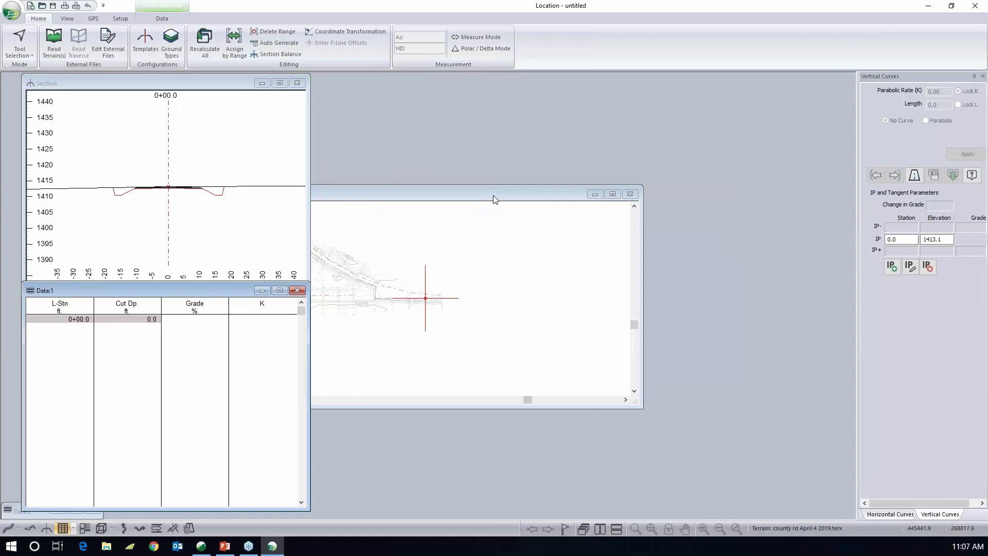
# Step: Apply the training Curve H.dlt screen layout to the design windows
pyautogui.click(69, 20)
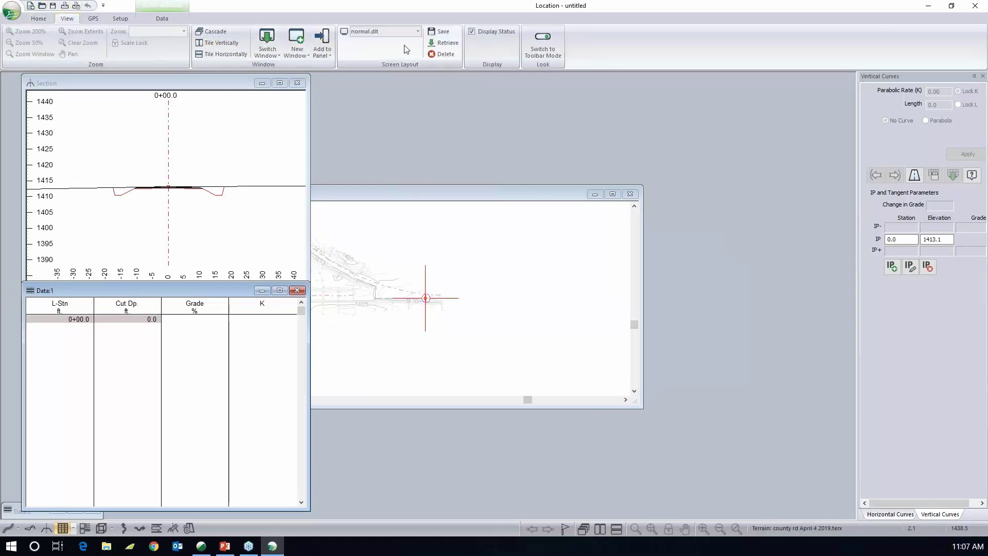
pyautogui.click(420, 31)
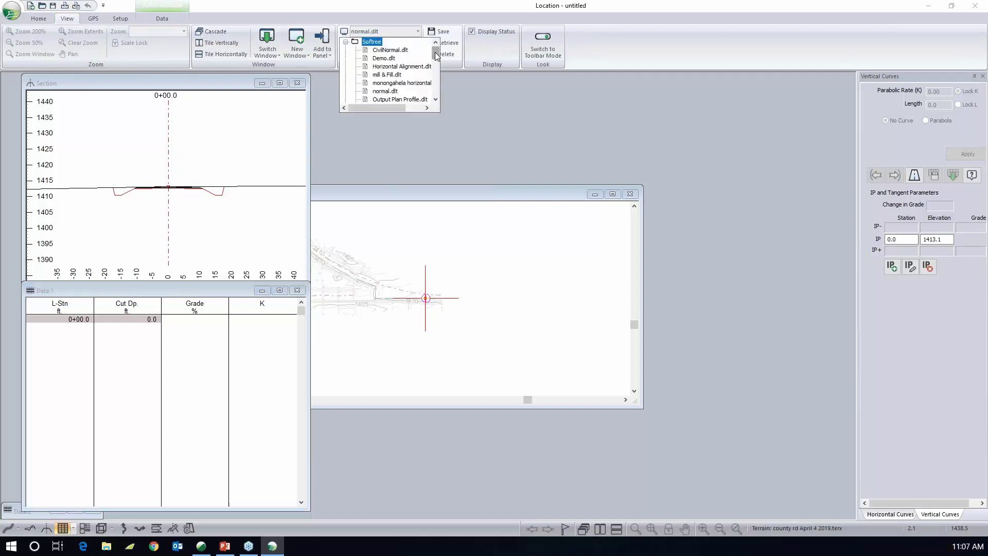
pyautogui.moveTo(436, 54); pyautogui.dragTo(435, 80)
pyautogui.click(403, 75)
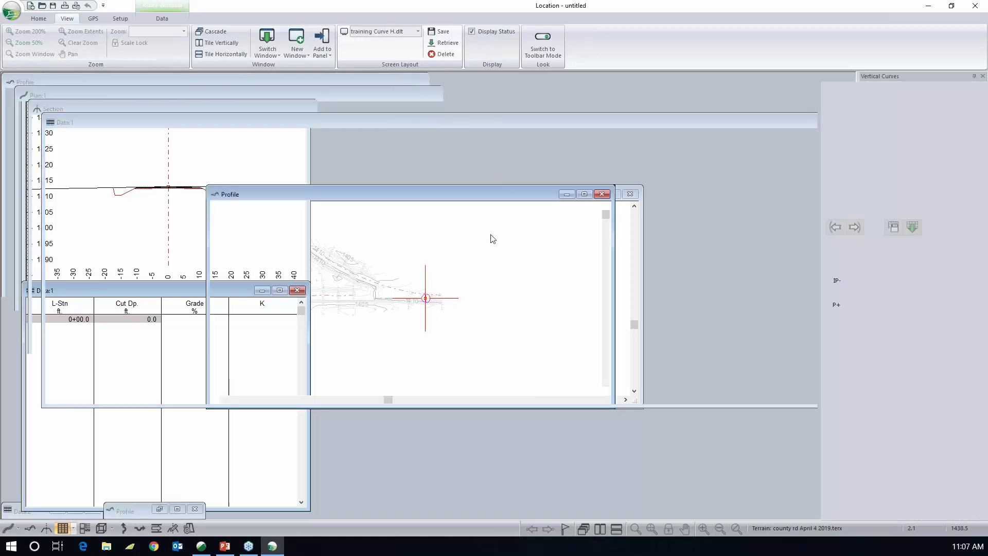
pyautogui.click(501, 300)
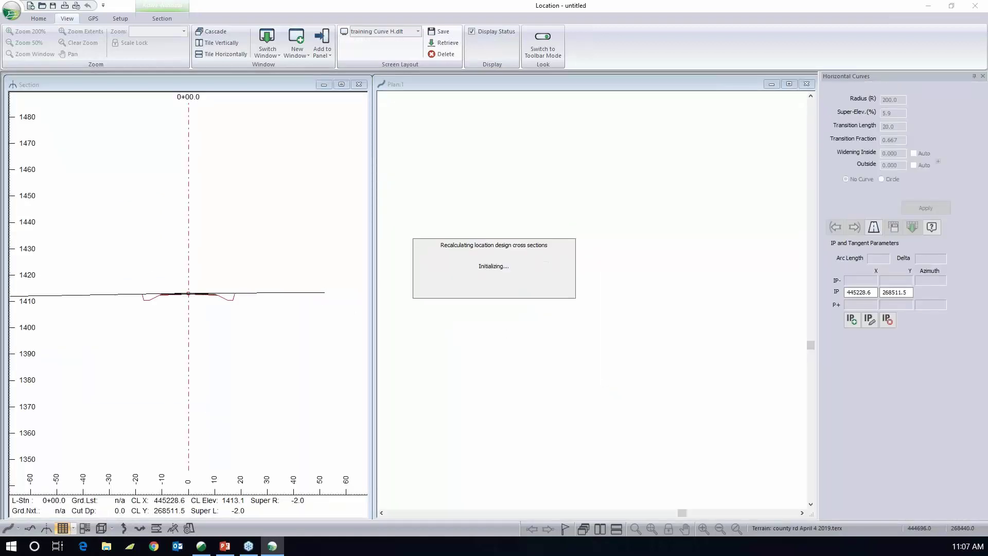
# Step: Set the washout of the county rd April 4 2019.terx background in the plan window to 0 percent
pyautogui.rightClick(466, 190)
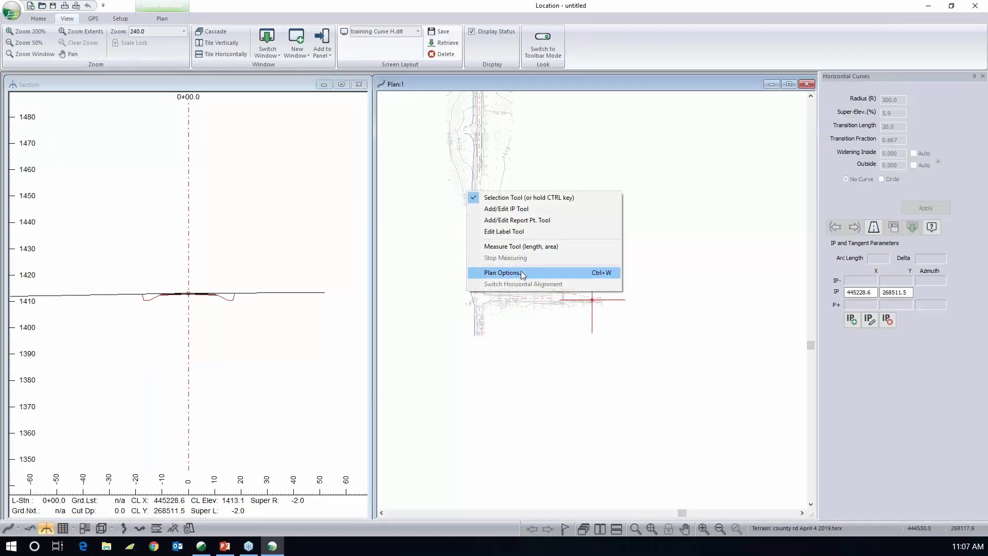
pyautogui.click(517, 274)
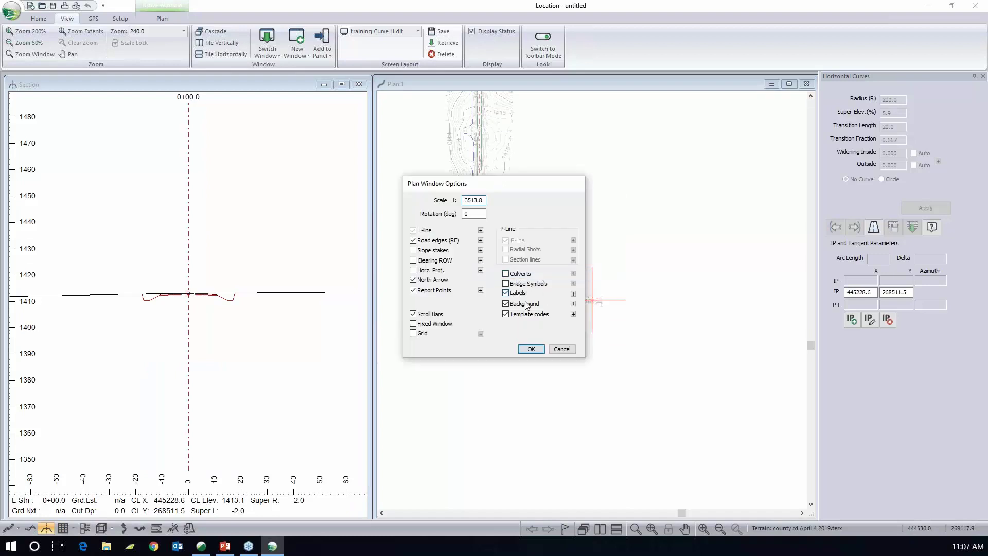
pyautogui.click(573, 303)
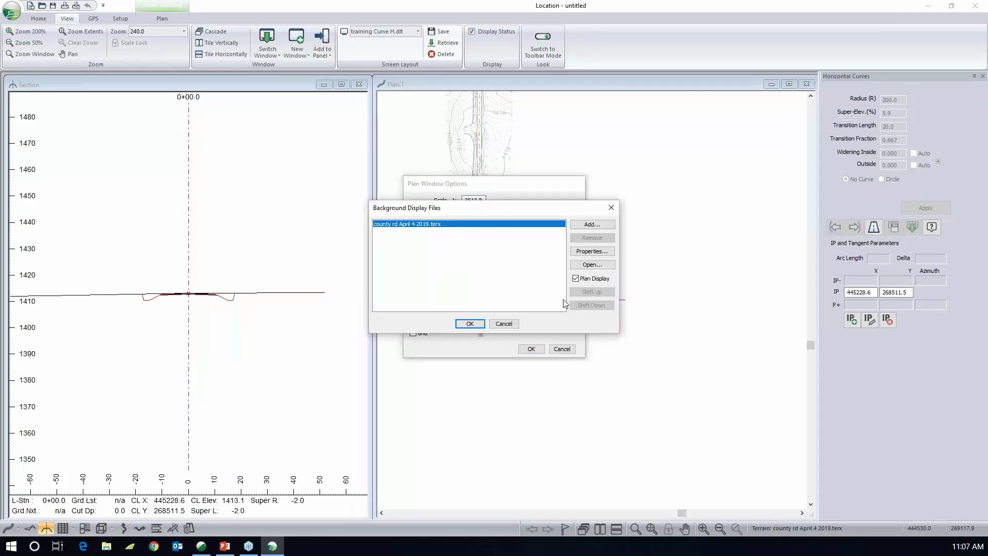
pyautogui.click(584, 252)
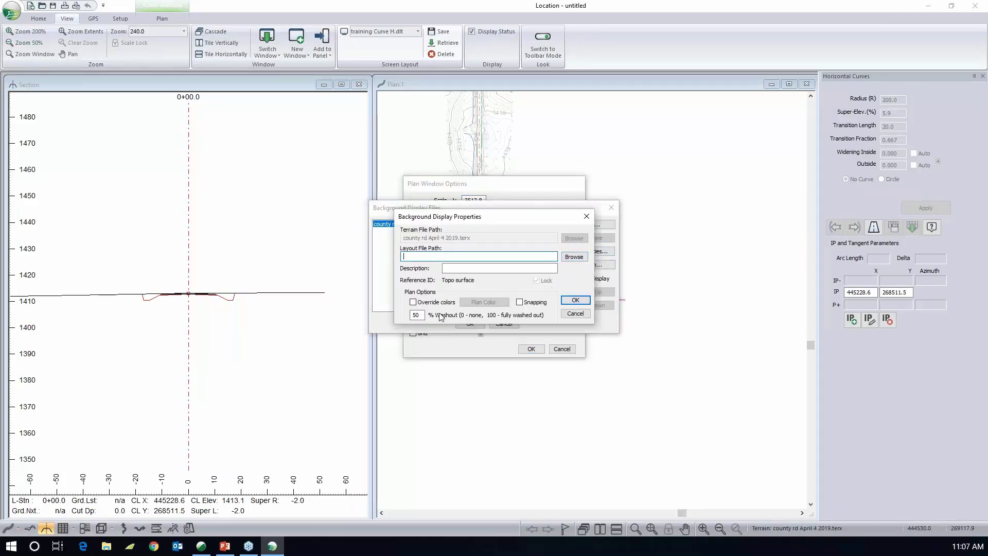
pyautogui.doubleClick(418, 315)
pyautogui.write('0')
pyautogui.click(575, 300)
pyautogui.click(470, 324)
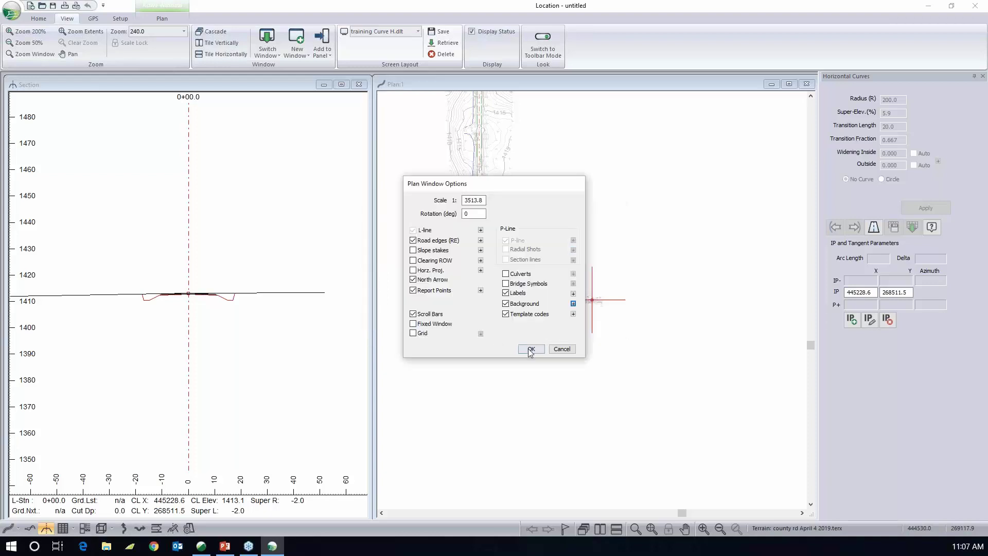
pyautogui.click(531, 349)
# Step: Add a horizontal intersection point where the east-west road meets the north-south road, at about X 444601.5, Y 268513.8
pyautogui.moveTo(478, 351)
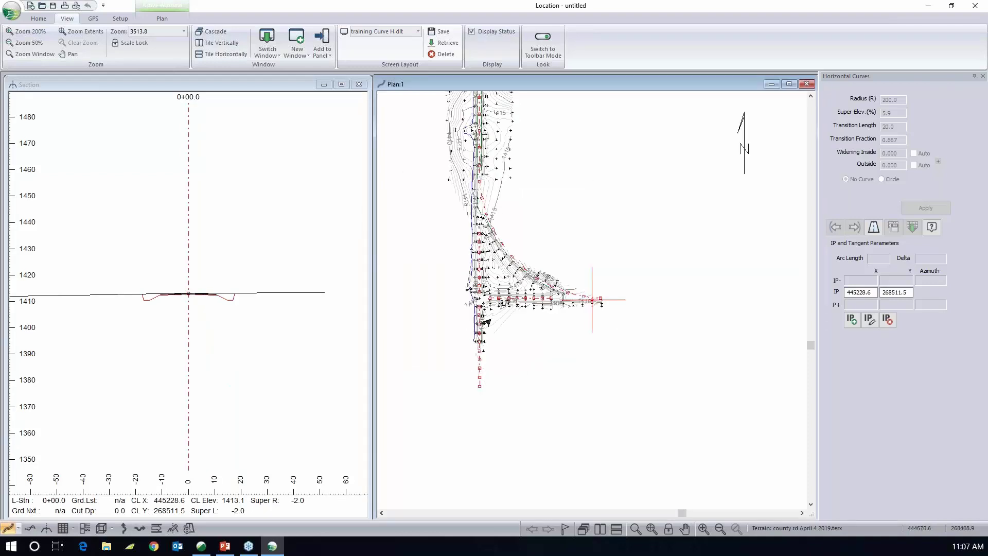
pyautogui.moveTo(486, 319)
pyautogui.moveTo(202, 303)
pyautogui.moveTo(281, 171)
pyautogui.moveTo(449, 256)
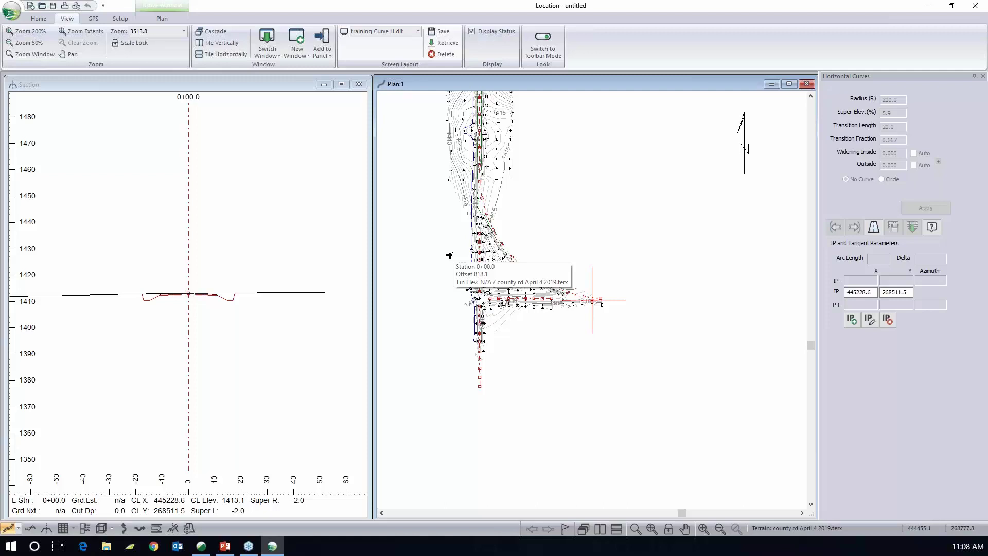
pyautogui.rightClick(523, 278)
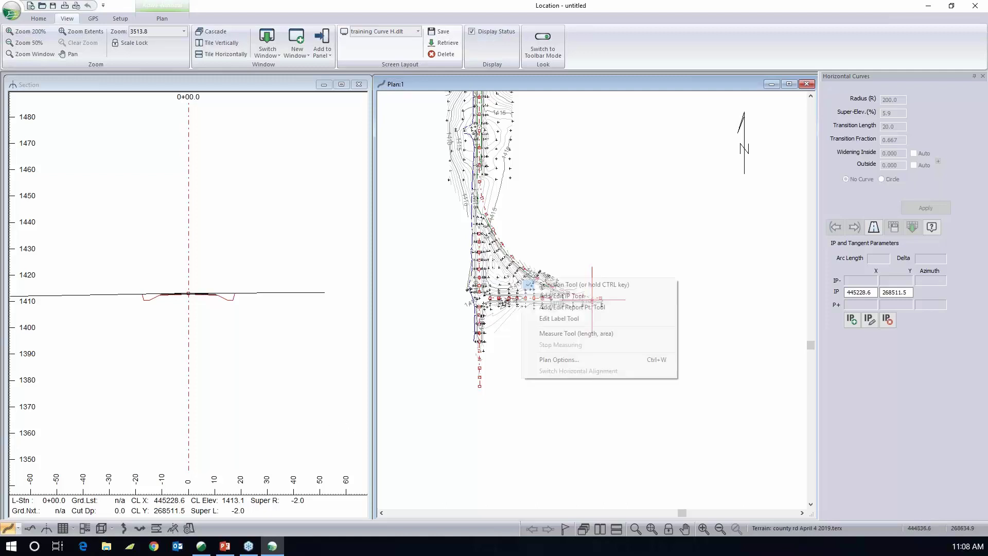
pyautogui.click(551, 297)
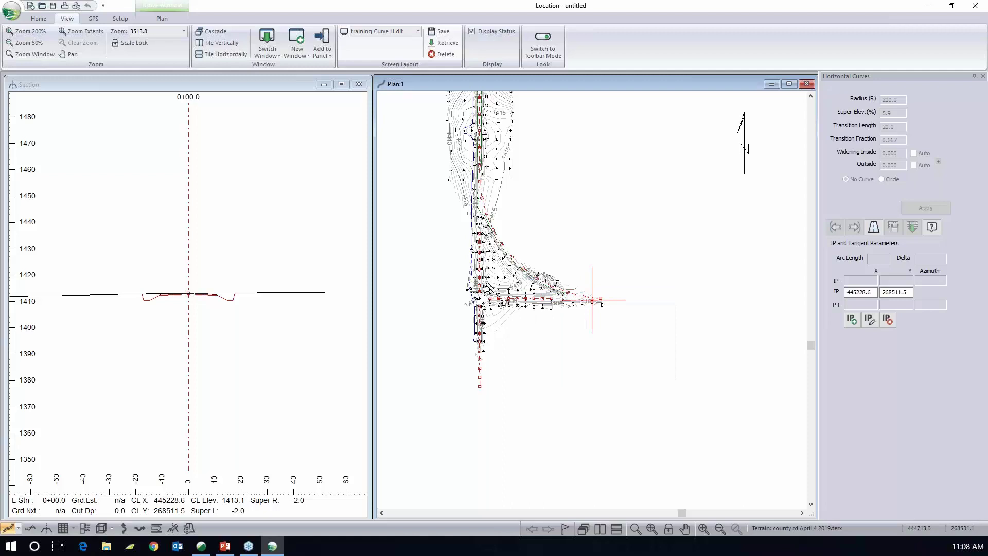
pyautogui.click(480, 299)
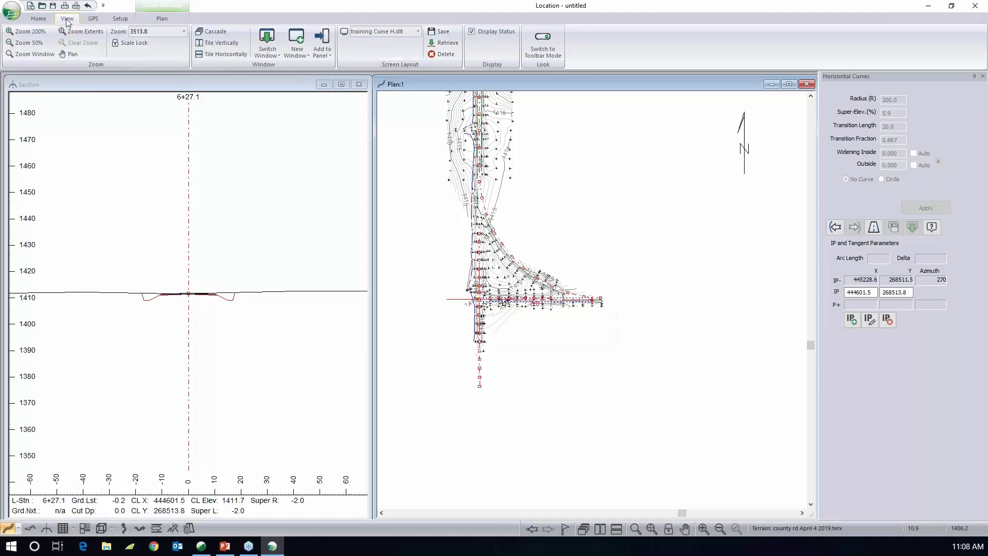
# Step: Load the MNcounty.tpl template table into the Template Editor
pyautogui.click(39, 19)
pyautogui.click(145, 42)
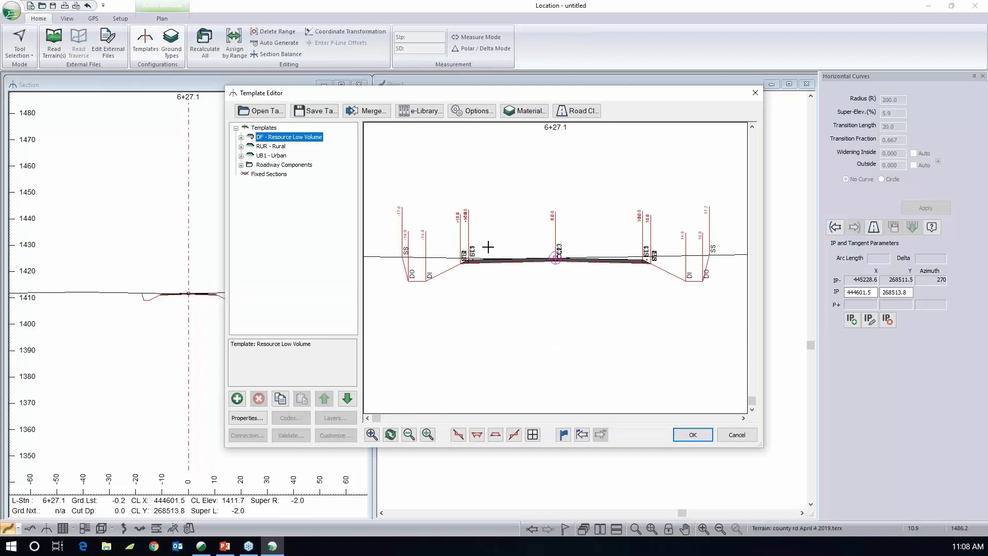
pyautogui.click(261, 111)
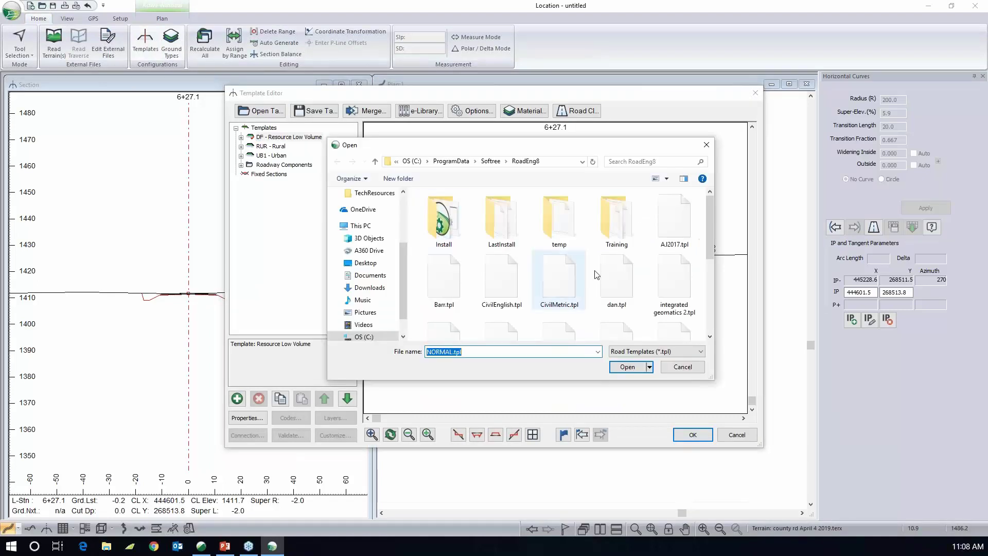
pyautogui.moveTo(713, 230); pyautogui.dragTo(709, 309)
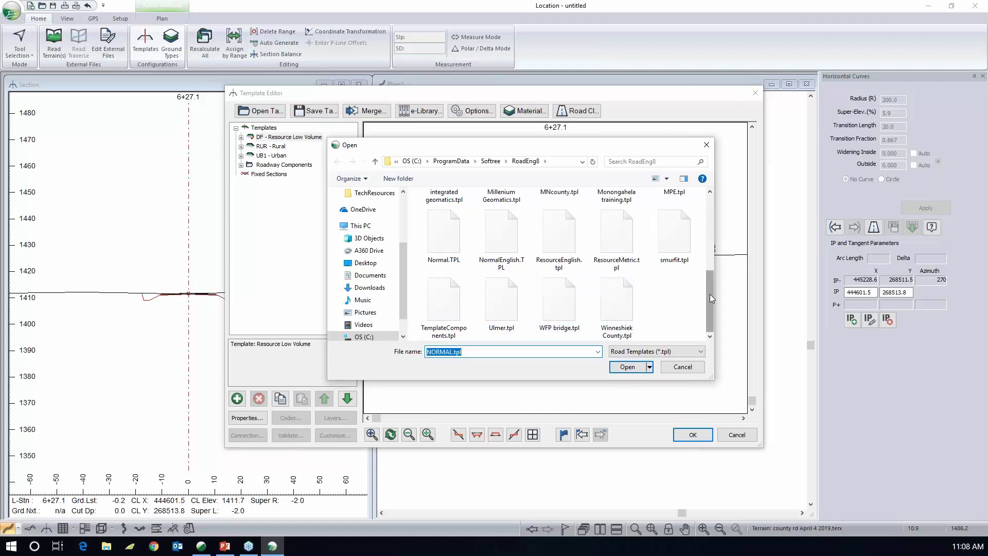
pyautogui.scroll(1, 708, 296)
pyautogui.click(565, 253)
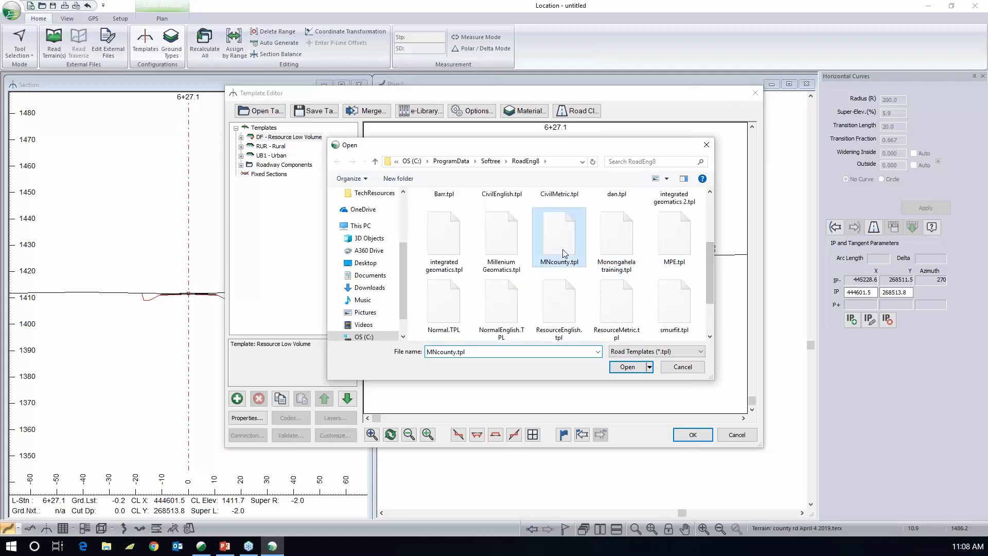
pyautogui.click(629, 368)
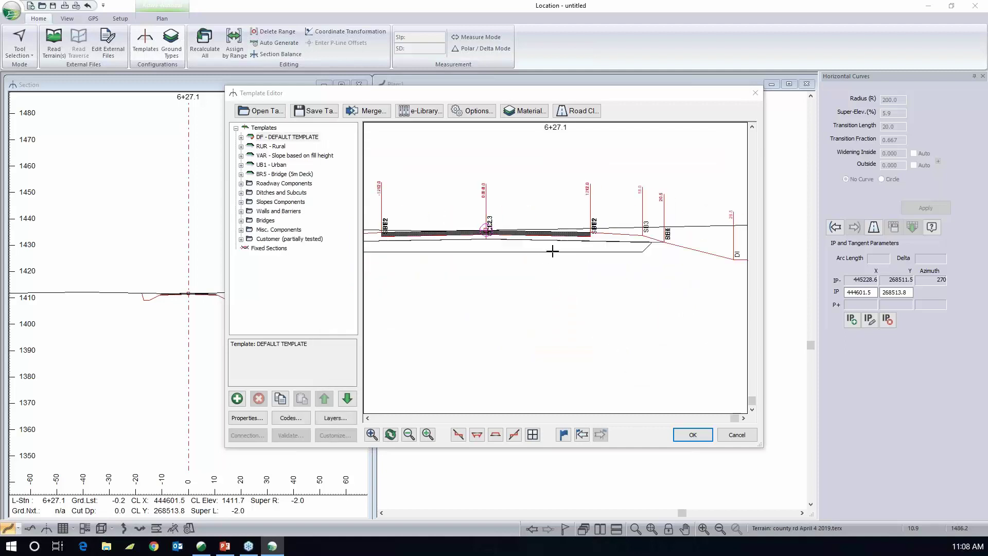
# Step: Examine the default template's cross-section from the pavement layers at the centreline out to the ditches
pyautogui.scroll(5, 621, 247)
pyautogui.moveTo(496, 233); pyautogui.dragTo(516, 209, button='middle')
pyautogui.scroll(-3, 555, 214)
pyautogui.moveTo(517, 208)
pyautogui.mouseDown()
pyautogui.moveTo(513, 175)
pyautogui.moveTo(515, 199)
pyautogui.mouseUp()
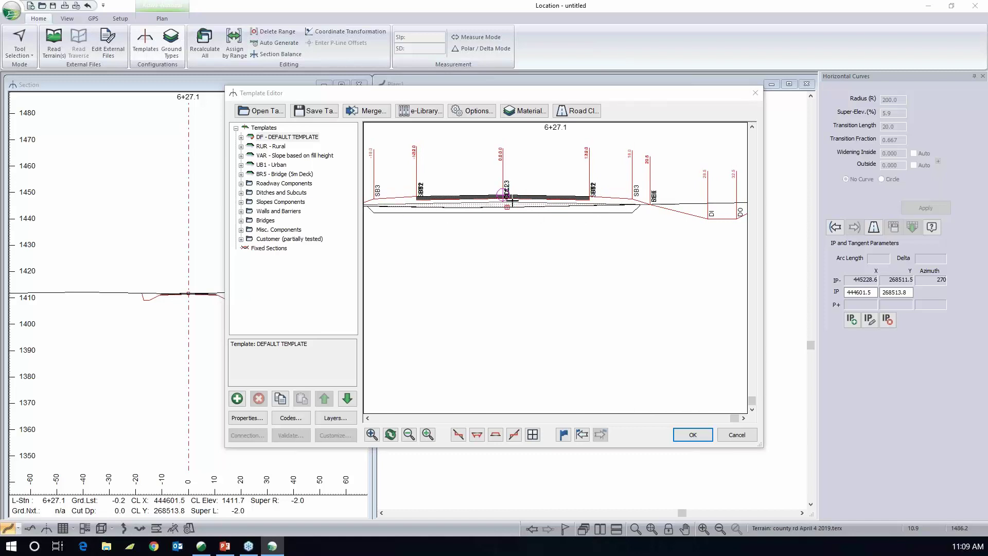
pyautogui.moveTo(461, 215); pyautogui.dragTo(499, 208, button='middle')
pyautogui.scroll(-1, 499, 207)
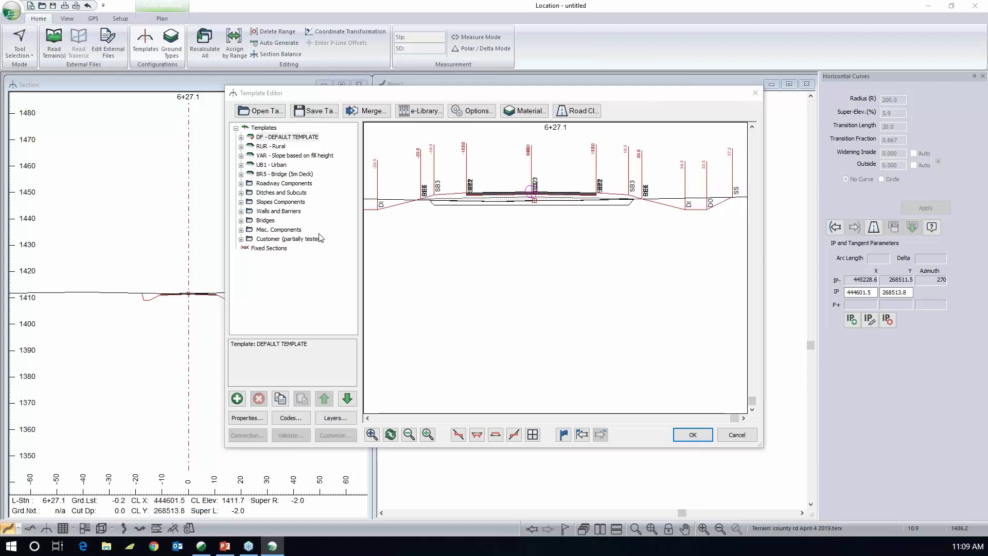
# Step: Expand DEFAULT TEMPLATE and inspect its Rural Paved-left, left and right Ditch, and left and right Slope Cut/Fill components
pyautogui.doubleClick(286, 137)
pyautogui.doubleClick(292, 147)
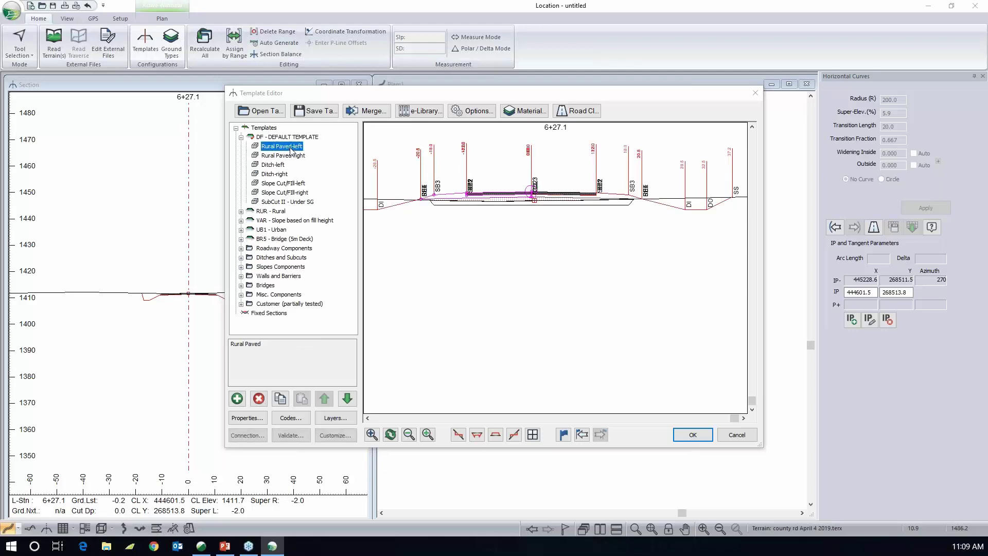
pyautogui.click(366, 414)
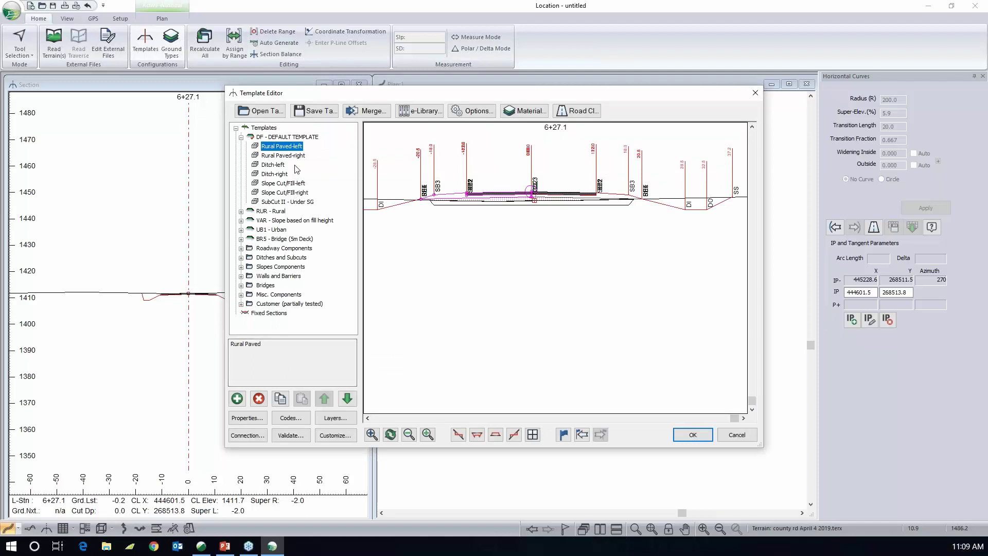
pyautogui.click(280, 165)
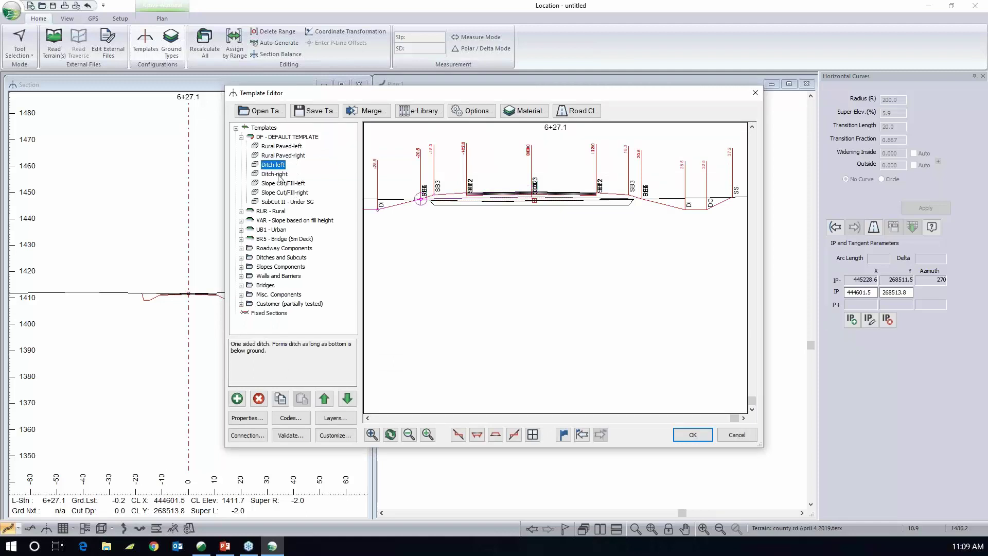
pyautogui.click(282, 175)
pyautogui.click(285, 184)
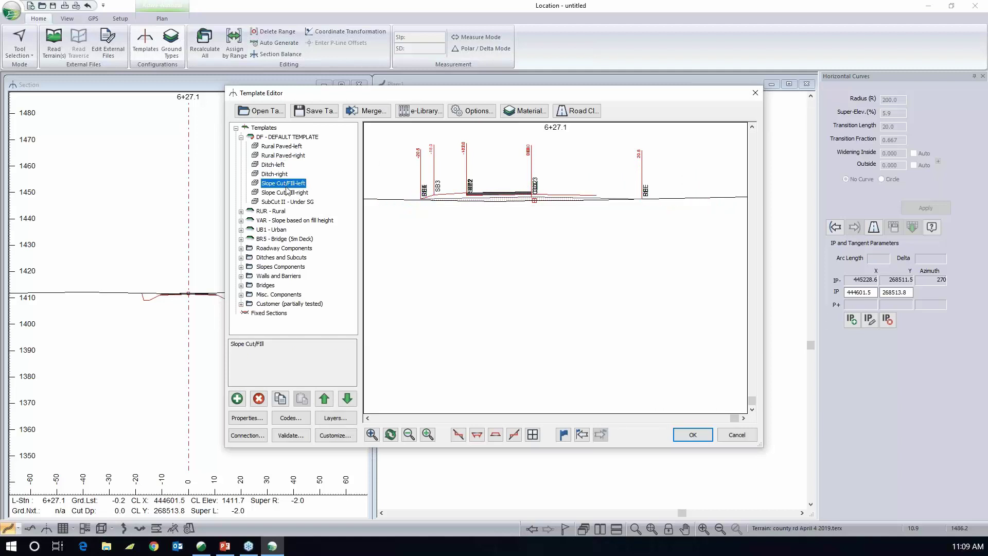
pyautogui.click(289, 193)
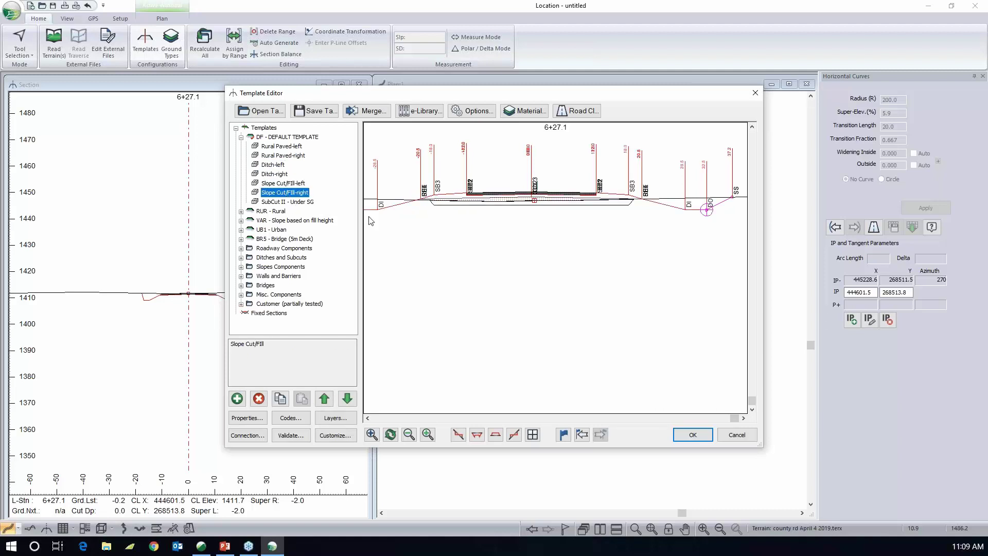
# Step: Inspect the default template's SubCut II component and the Rural Paved-left component's pavement, shoulder width and shoulder slope parameters
pyautogui.scroll(-1, 512, 219)
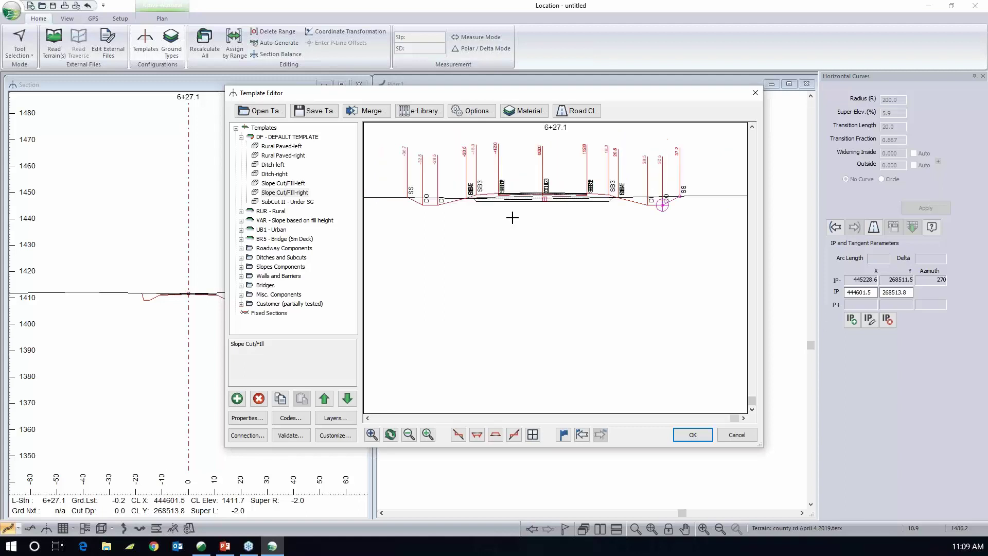
pyautogui.click(278, 203)
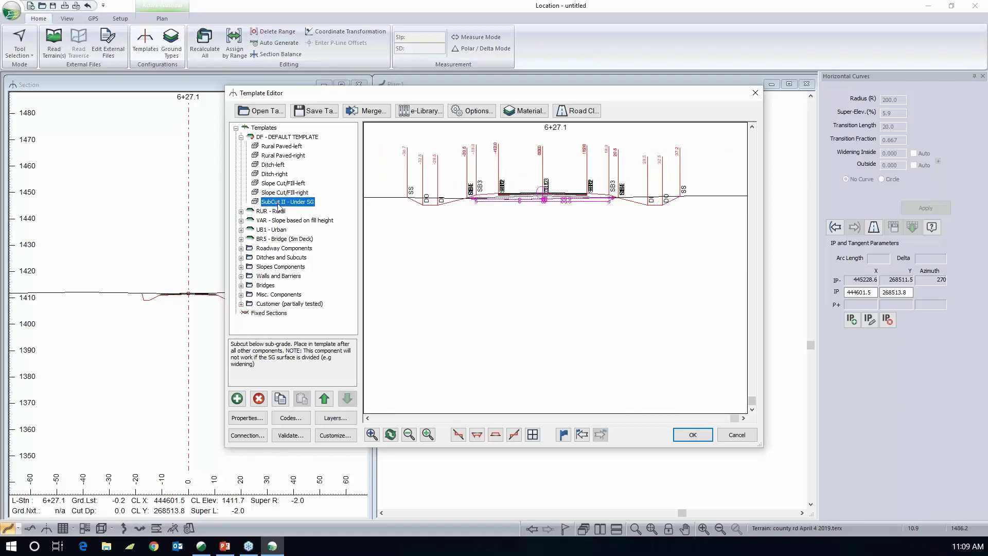
pyautogui.doubleClick(287, 150)
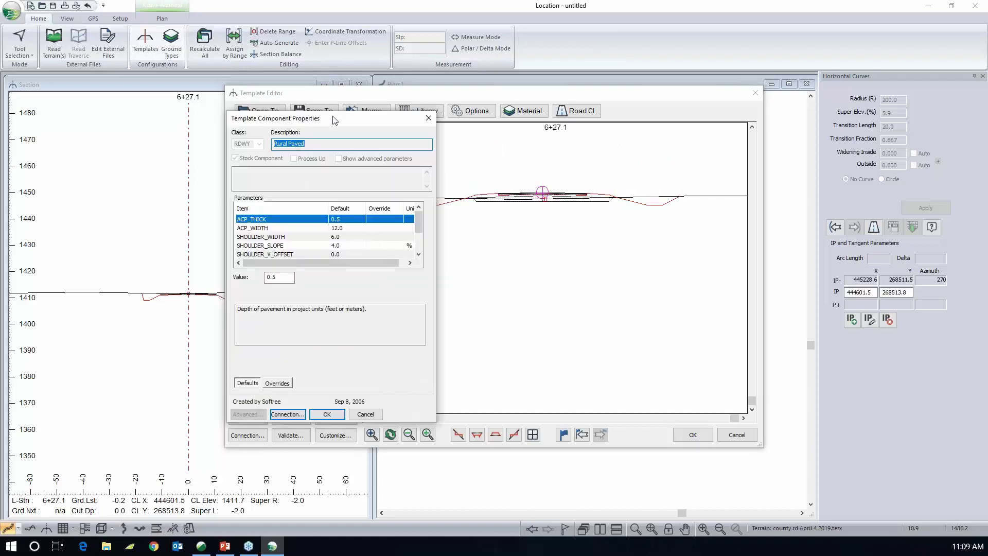
pyautogui.moveTo(335, 120); pyautogui.dragTo(486, 122)
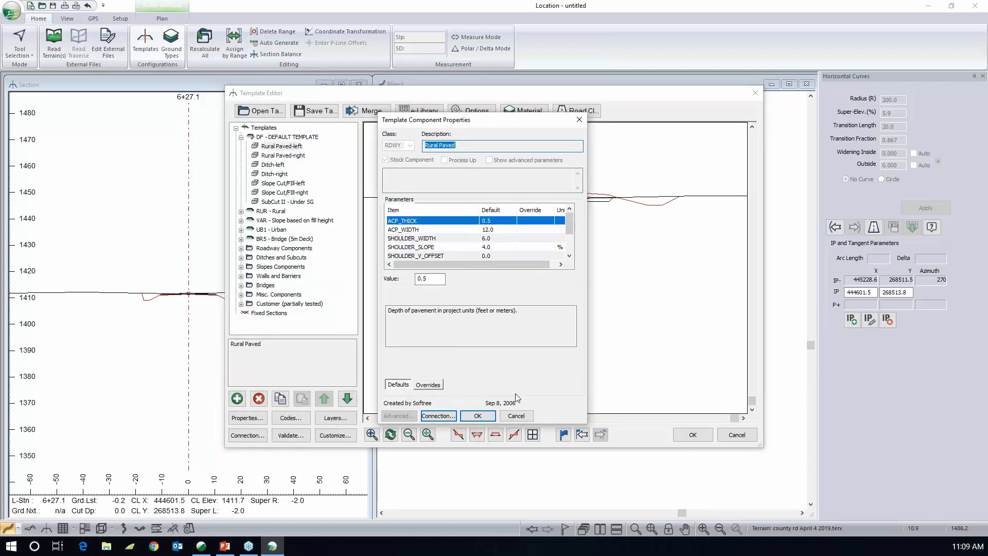
pyautogui.click(516, 415)
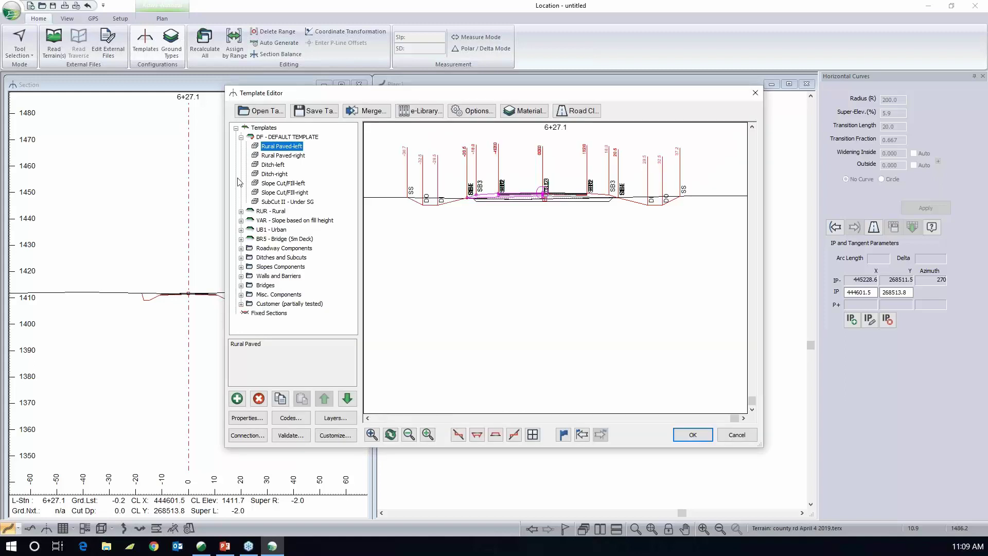
pyautogui.doubleClick(265, 149)
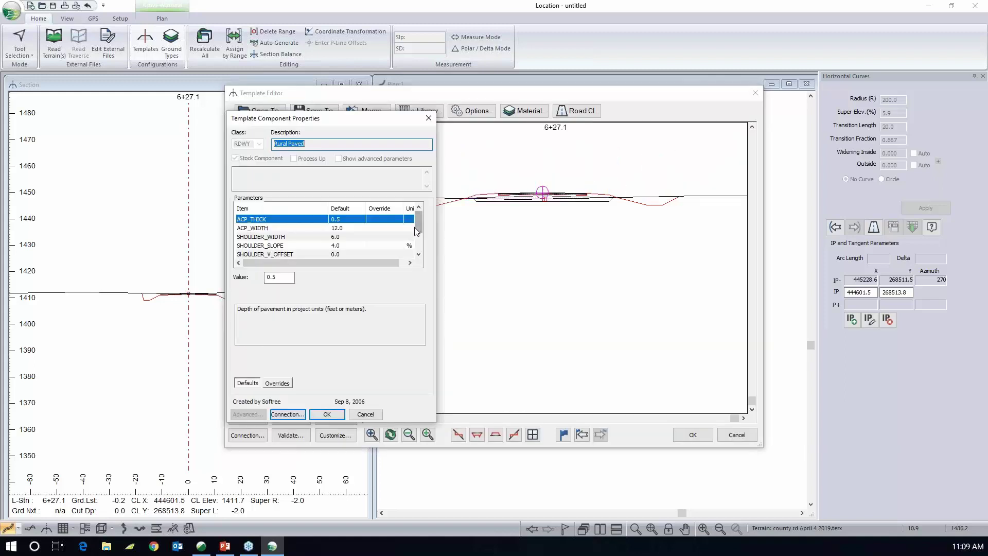
pyautogui.moveTo(340, 231); pyautogui.dragTo(346, 243)
pyautogui.click(338, 237)
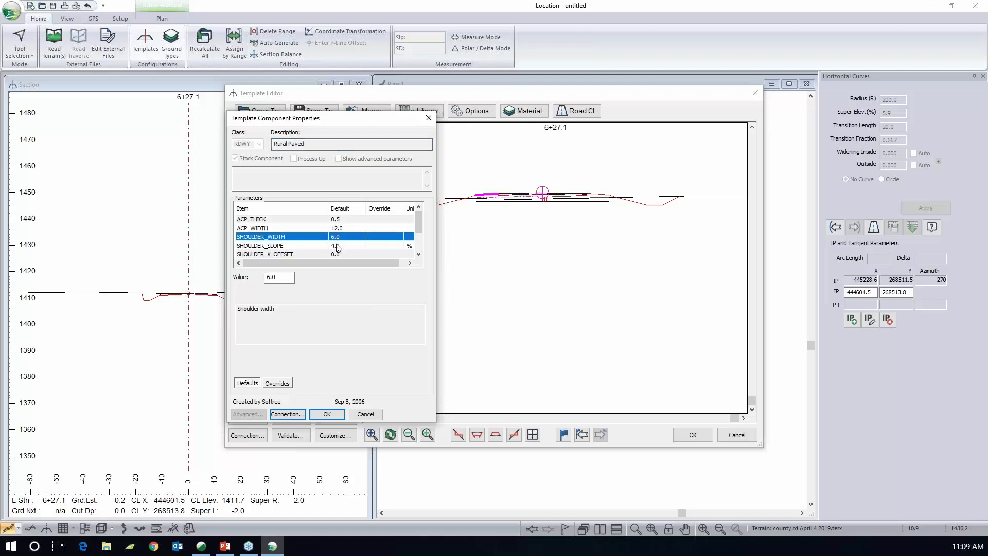
pyautogui.click(337, 246)
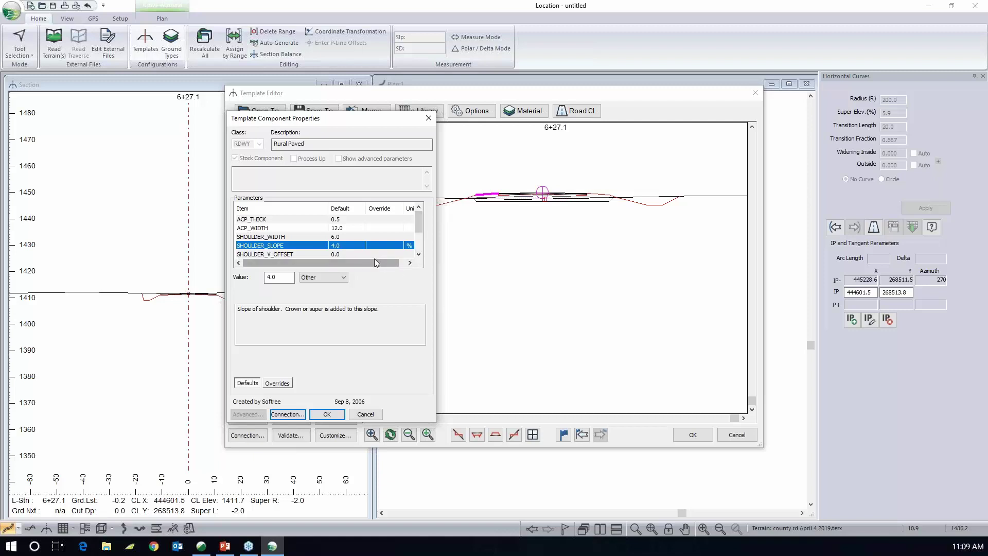
pyautogui.click(366, 415)
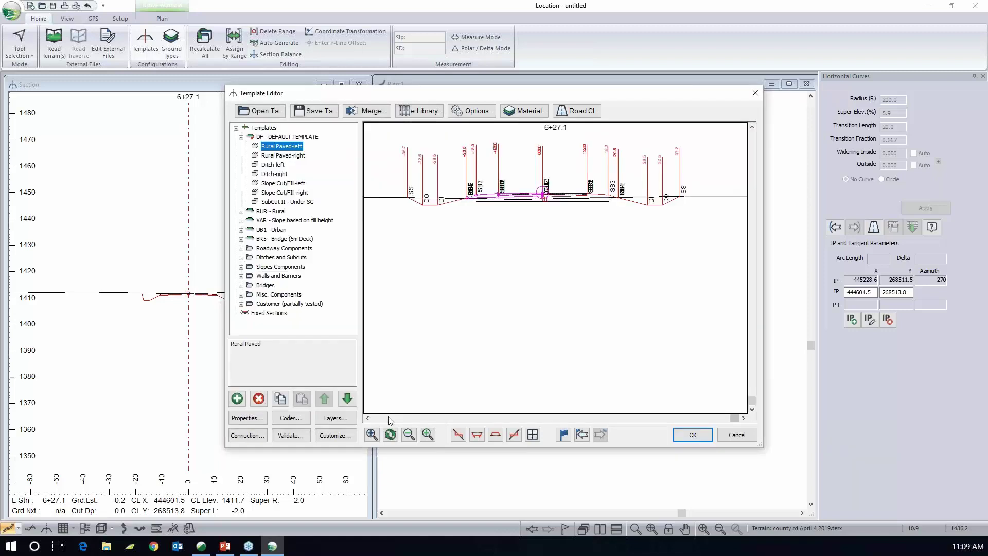
# Step: Accept the loaded template table and recalculate the entire design with it
pyautogui.click(704, 437)
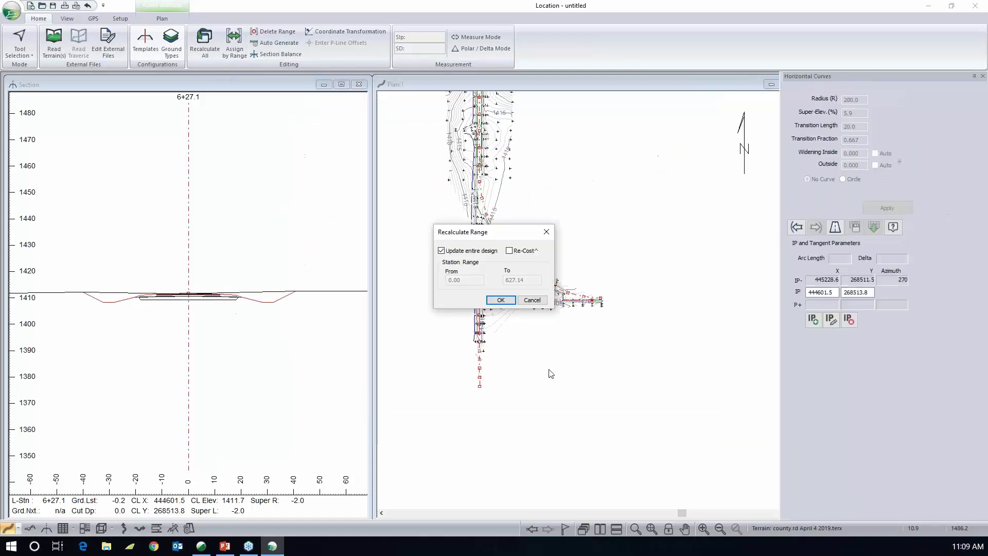
pyautogui.click(500, 300)
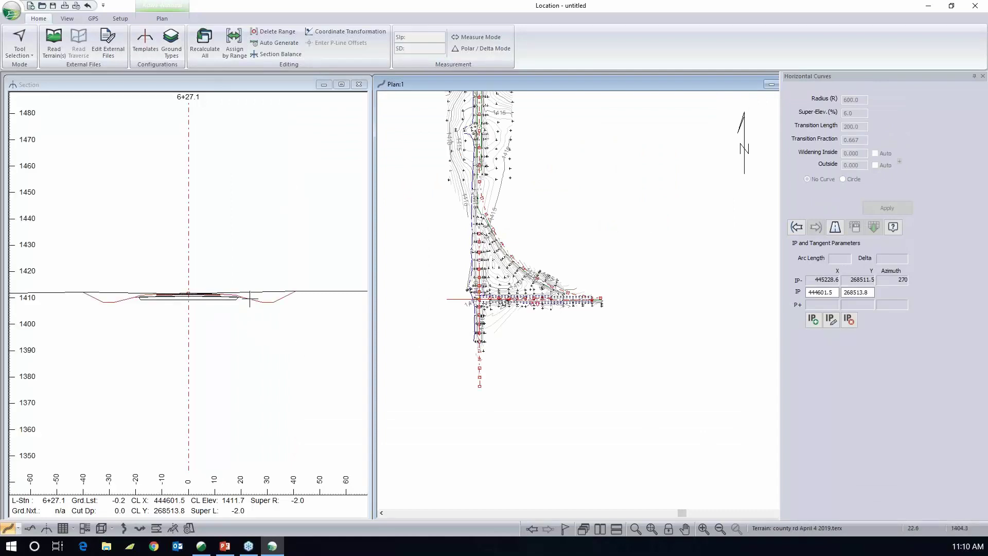
pyautogui.click(196, 307)
pyautogui.scroll(-3, 195, 305)
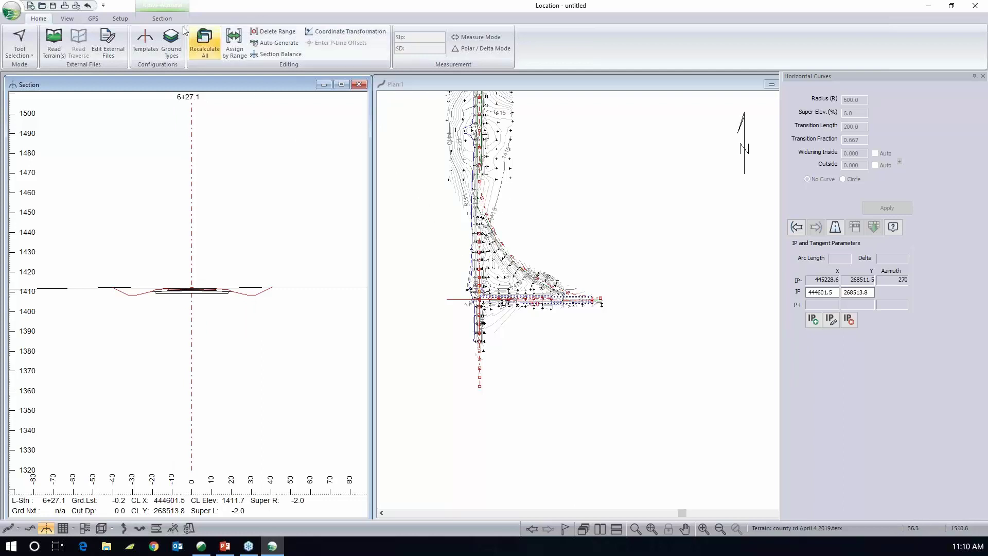
# Step: Turn on Extend ground for section ground extrapolation in the alignment settings of Location Setup
pyautogui.click(120, 19)
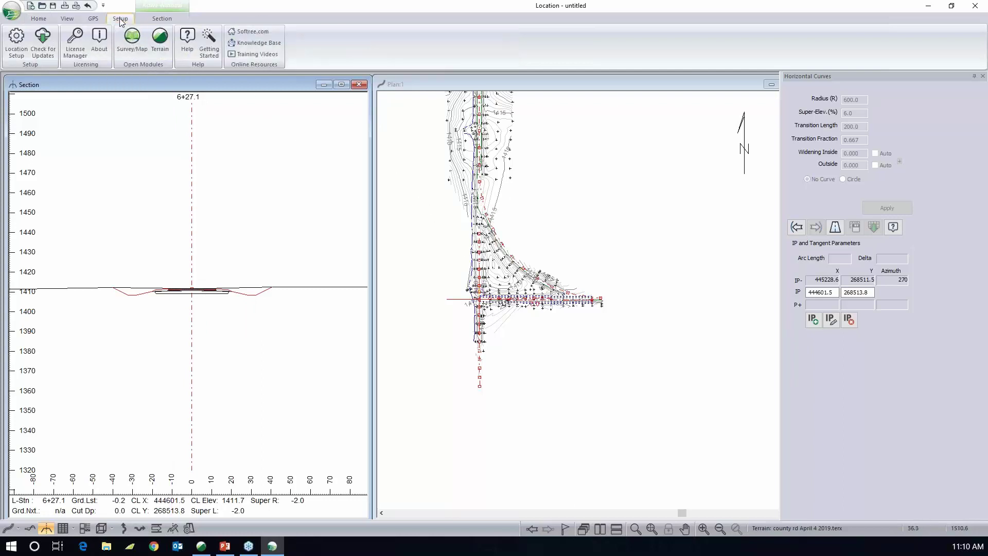
pyautogui.click(16, 37)
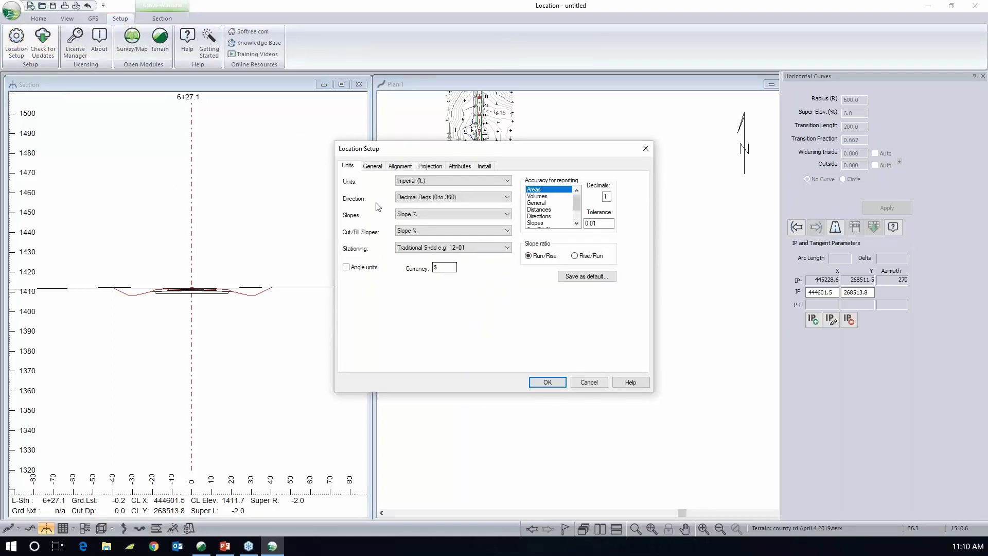
pyautogui.click(398, 167)
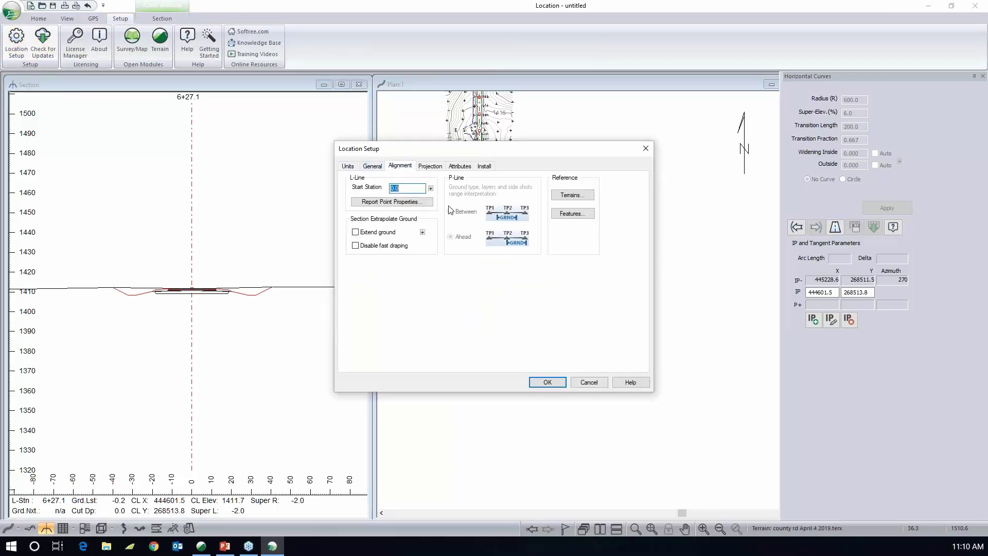
pyautogui.click(356, 232)
pyautogui.click(554, 384)
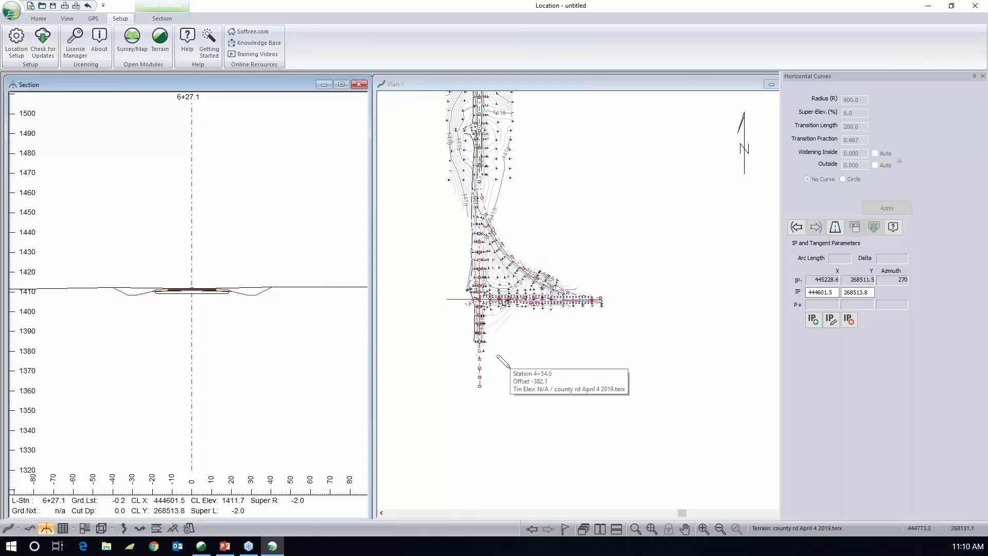
# Step: Add a horizontal intersection point where the north-south road meets the northern east-west road, at about X 444610.5, Y 271056.2
pyautogui.moveTo(489, 314)
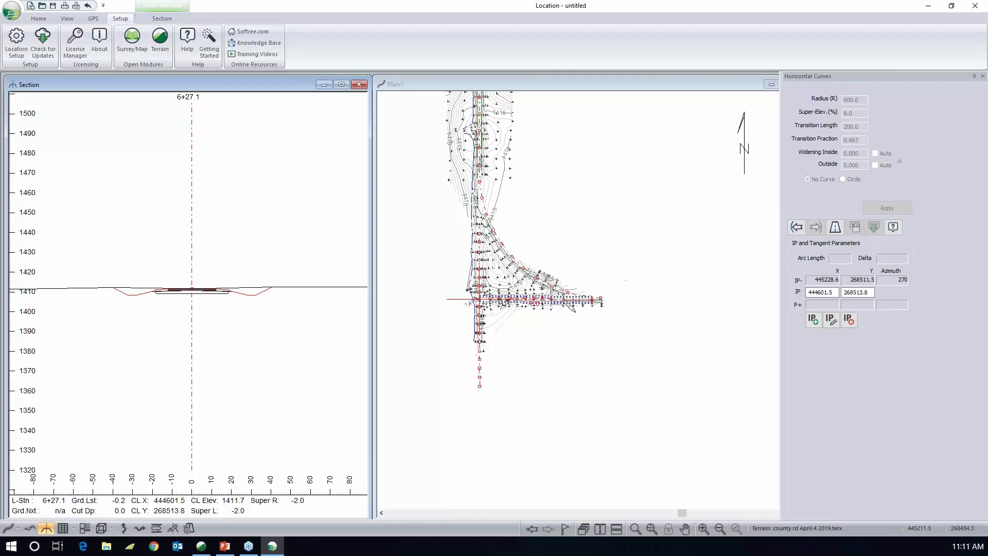
pyautogui.click(546, 311)
pyautogui.moveTo(547, 310); pyautogui.dragTo(557, 383, button='middle')
pyautogui.scroll(-1, 539, 304)
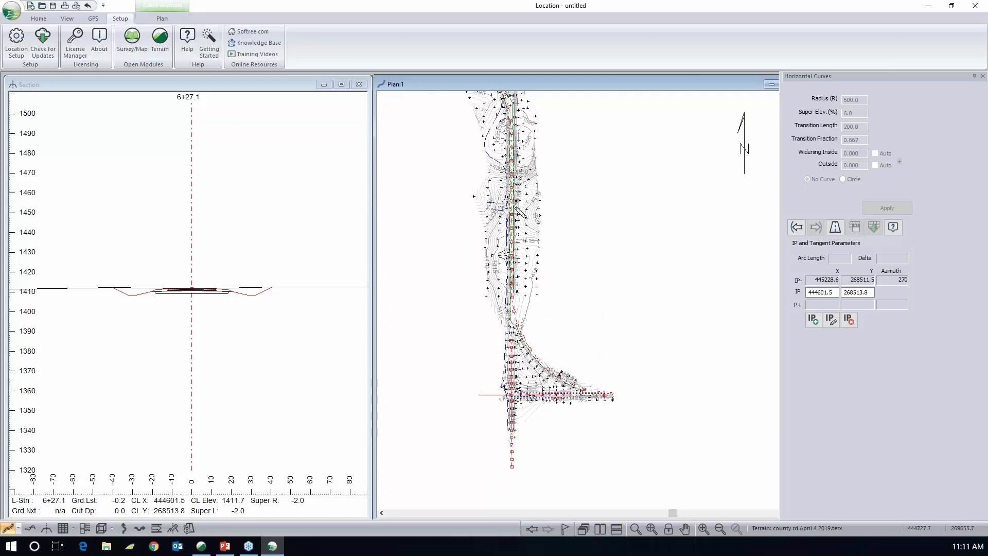
pyautogui.moveTo(526, 185); pyautogui.dragTo(539, 346, button='middle')
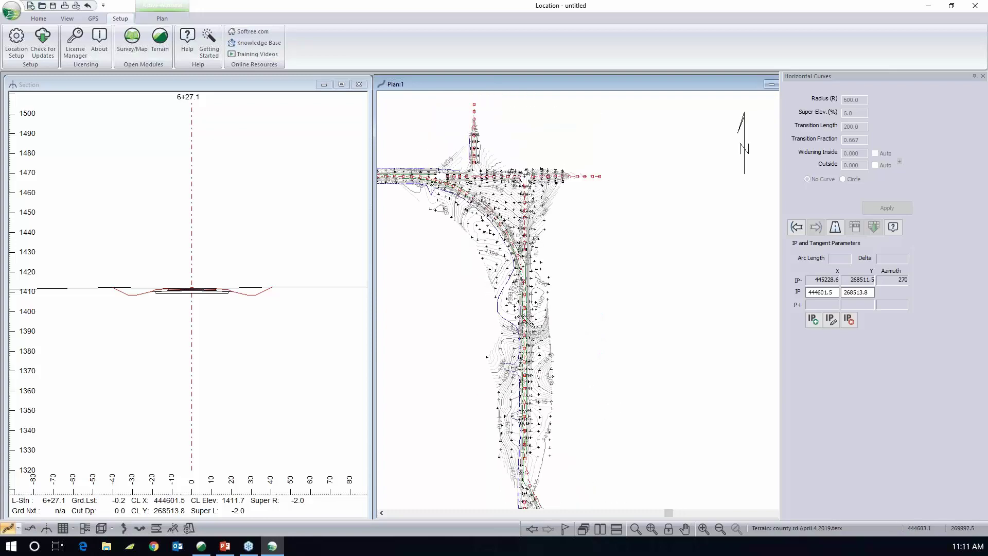
pyautogui.click(524, 180)
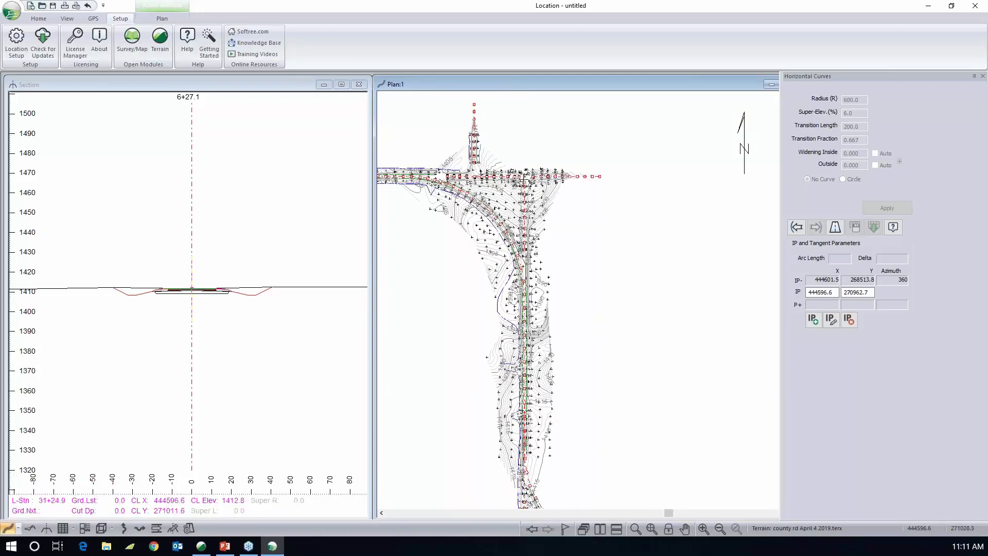
pyautogui.click(525, 178)
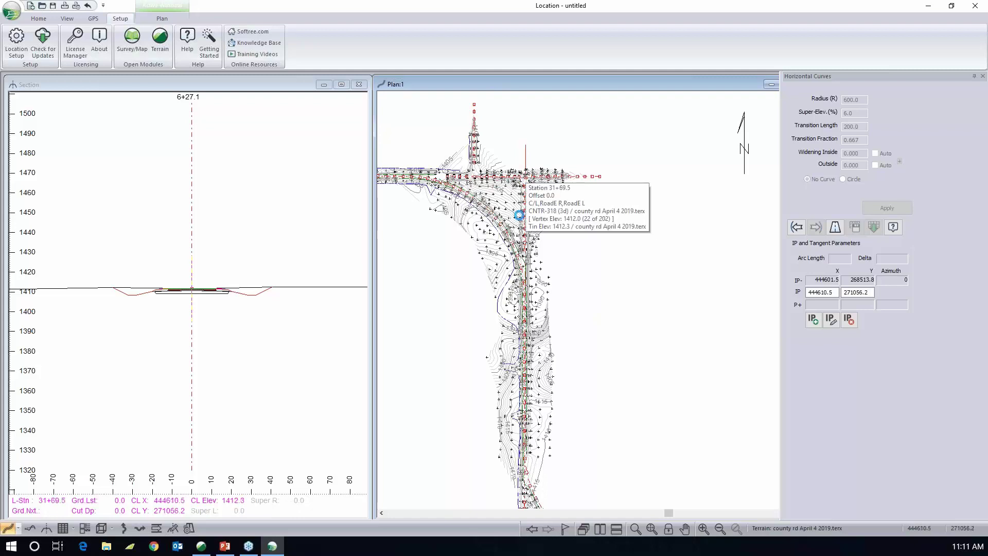
pyautogui.click(526, 179)
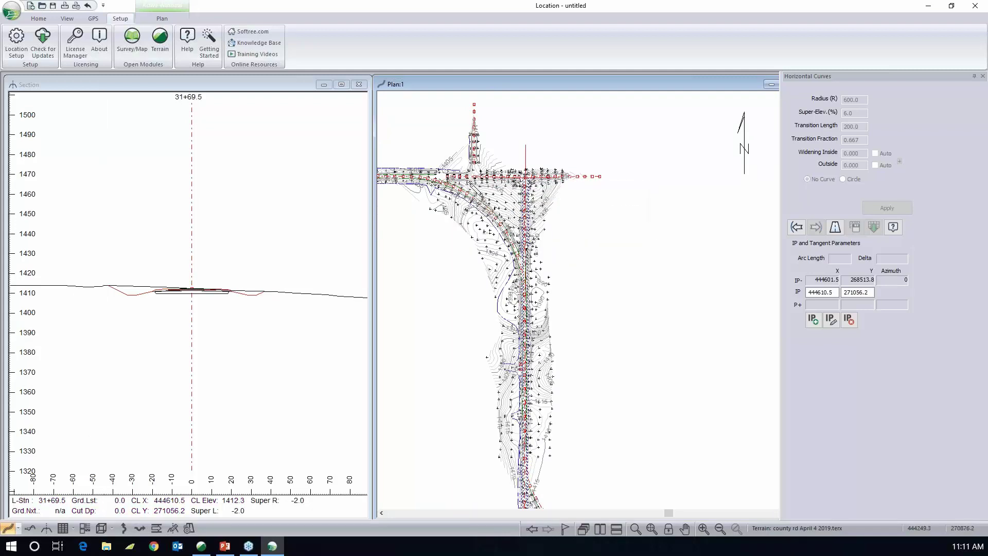
# Step: Move the new northern intersection point onto the east-west road's centreline, at about X 444609.3, Y 271064.3
pyautogui.scroll(3, 524, 176)
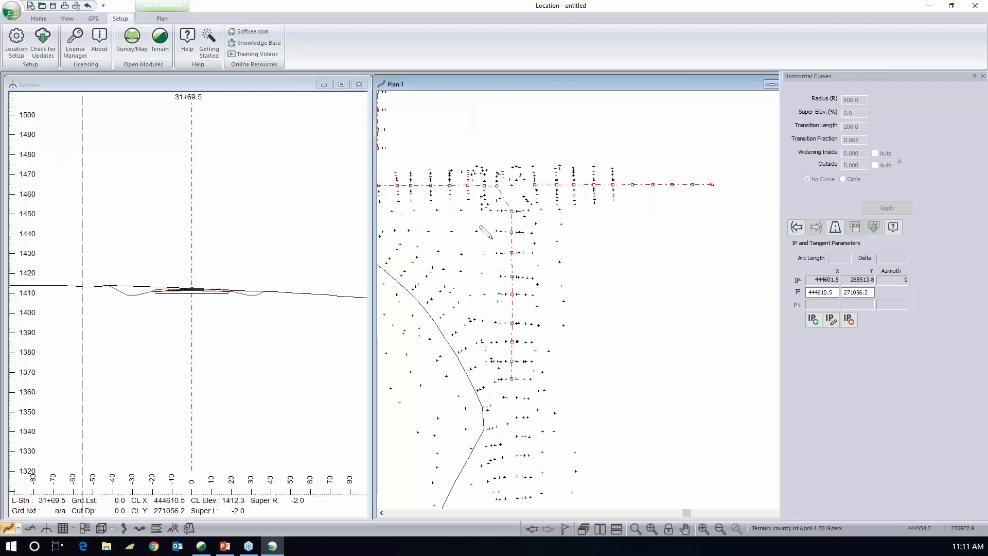
pyautogui.moveTo(423, 248); pyautogui.dragTo(550, 240, button='middle')
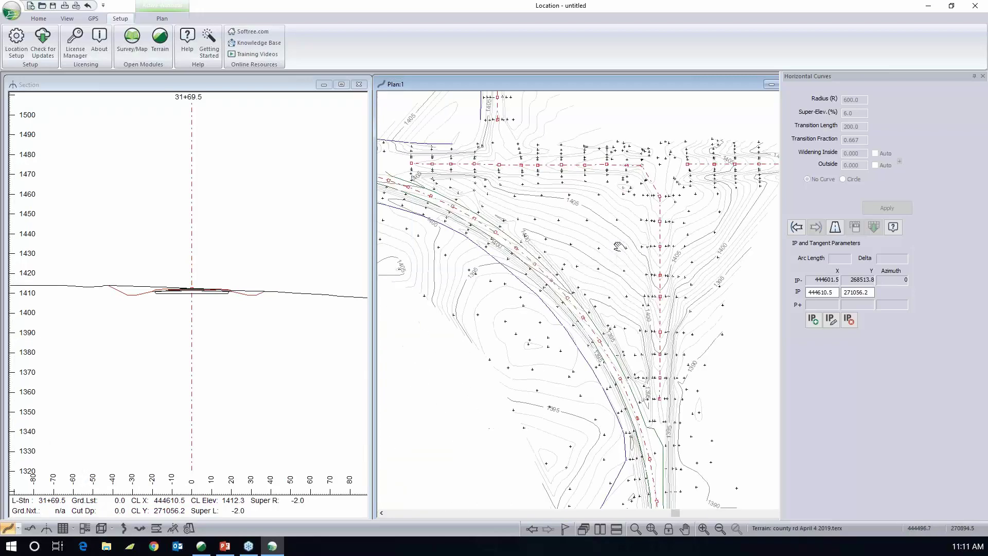
pyautogui.moveTo(708, 168); pyautogui.dragTo(707, 164)
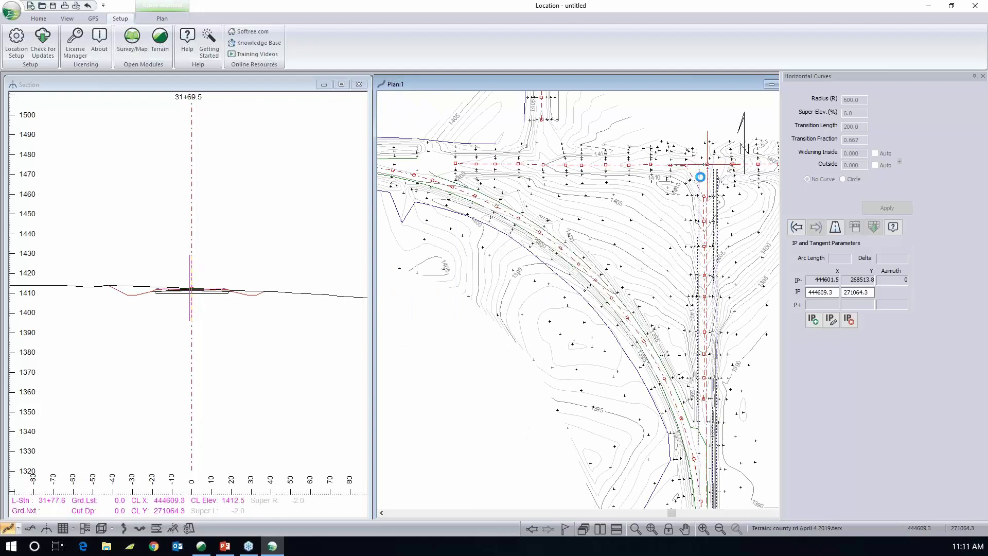
# Step: Extend the alignment west along the northern road's centreline with an intersection point at about X 442738.0, Y 271070.9
pyautogui.moveTo(407, 203); pyautogui.dragTo(613, 218, button='middle')
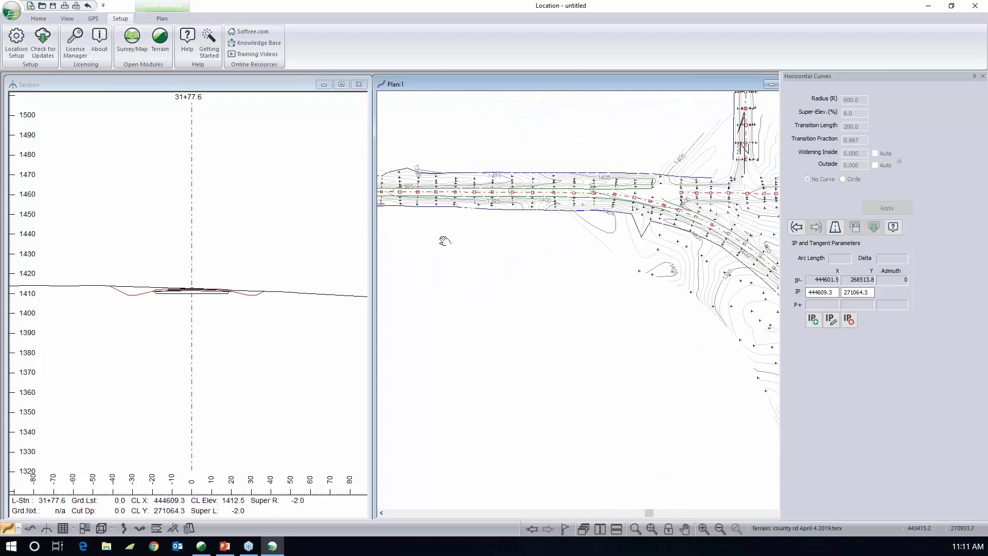
pyautogui.moveTo(435, 234); pyautogui.dragTo(596, 244, button='middle')
pyautogui.moveTo(474, 198); pyautogui.dragTo(400, 197)
pyautogui.click(400, 198)
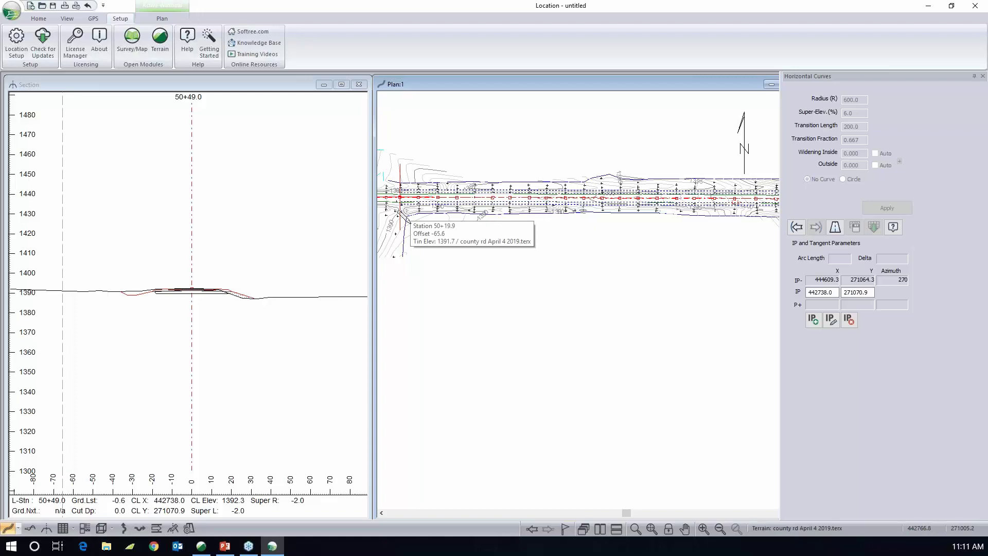
# Step: Go back to the southern intersection point, apply the county two lane road class with 40 mph design speed, and recalculate the entire design
pyautogui.click(798, 228)
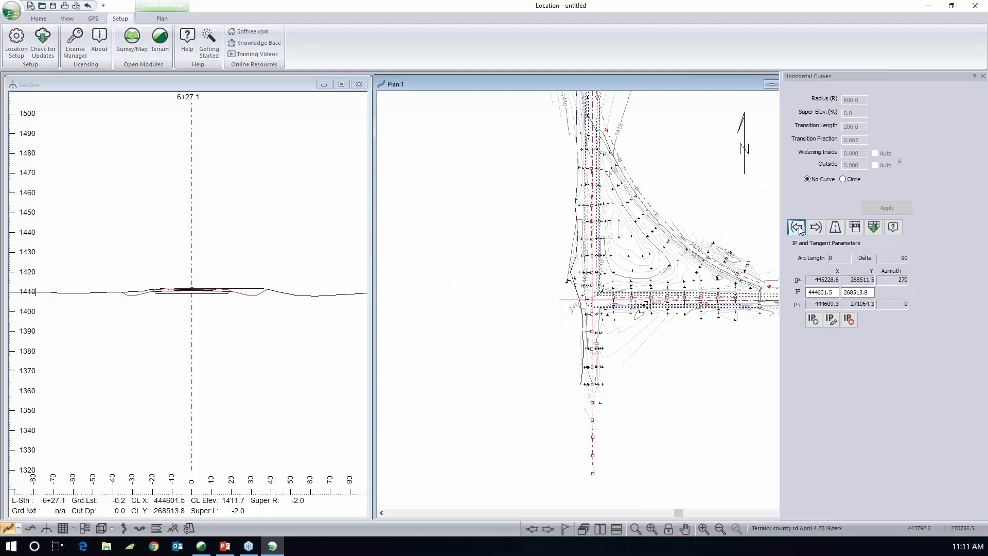
pyautogui.click(855, 228)
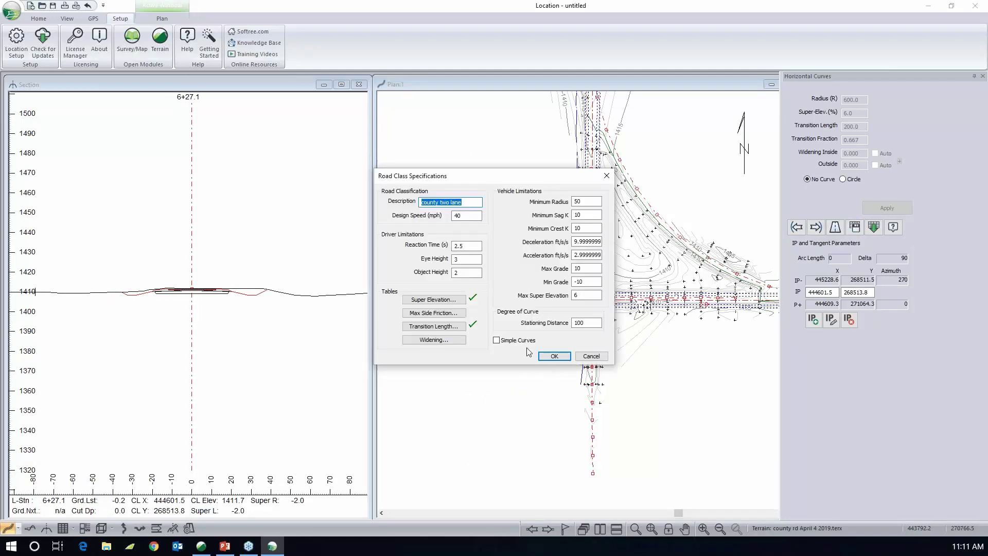
pyautogui.click(549, 356)
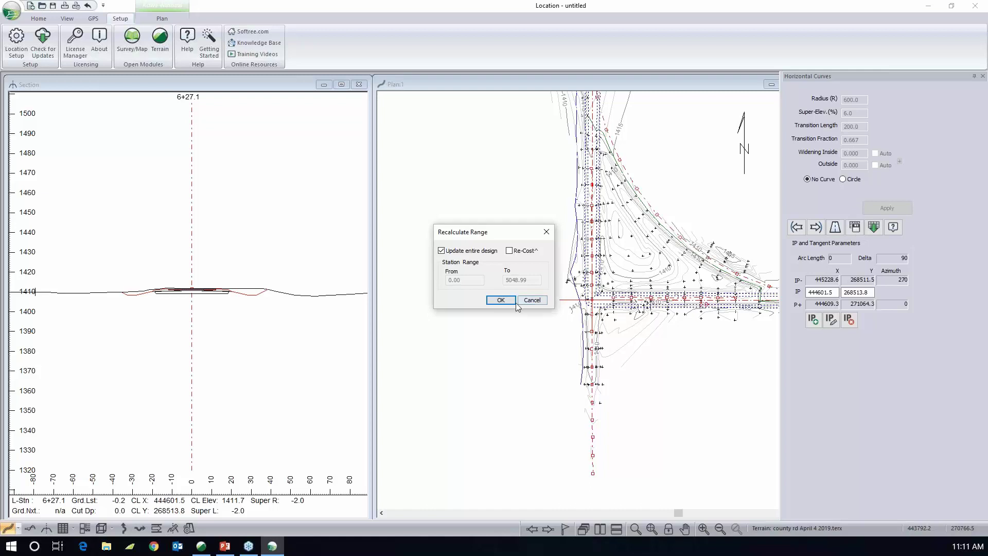
pyautogui.click(500, 300)
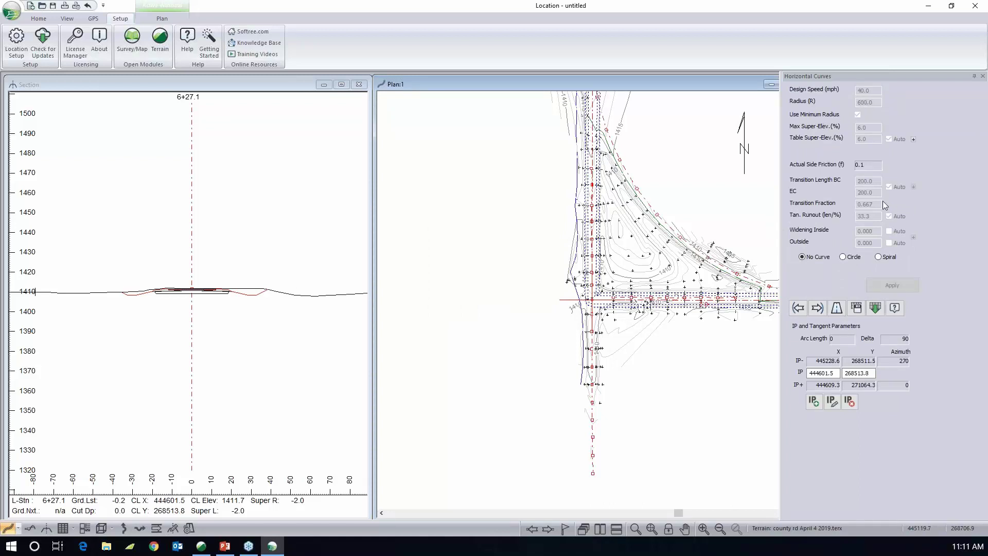
# Step: Apply a circular curve at the southern intersection point, using the 40 mph minimum radius of 600 ft
pyautogui.click(847, 256)
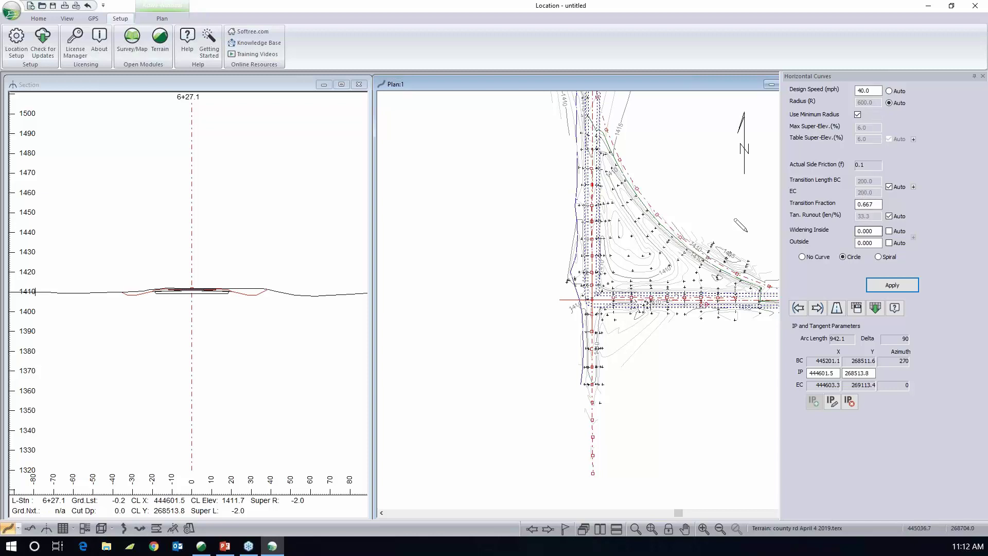
pyautogui.moveTo(706, 287); pyautogui.dragTo(653, 295, button='middle')
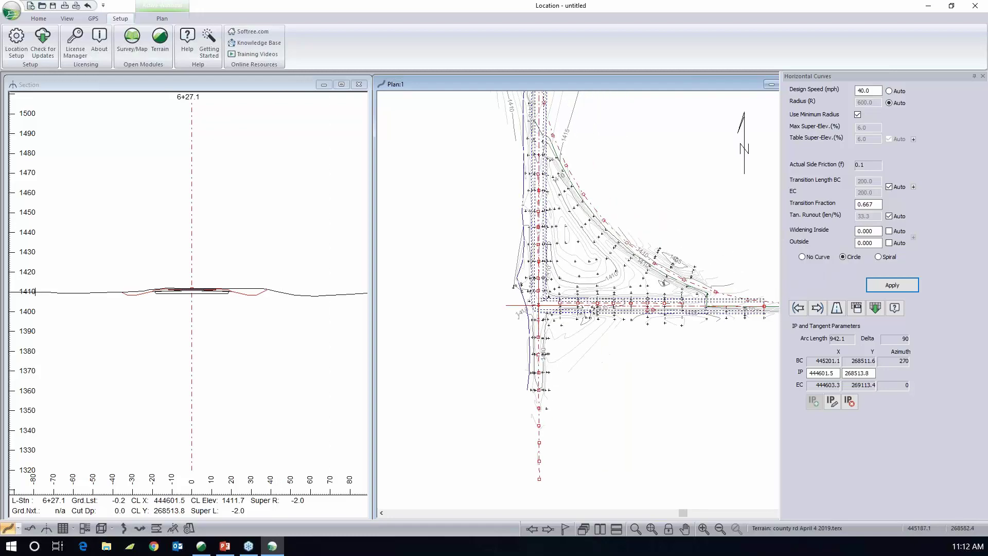
pyautogui.click(901, 285)
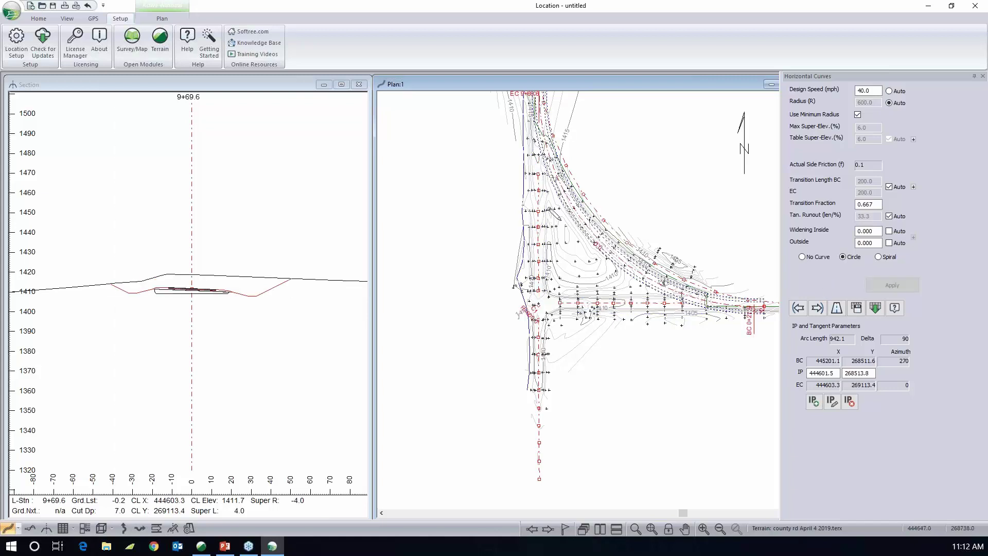
pyautogui.moveTo(565, 214); pyautogui.dragTo(533, 255, button='middle')
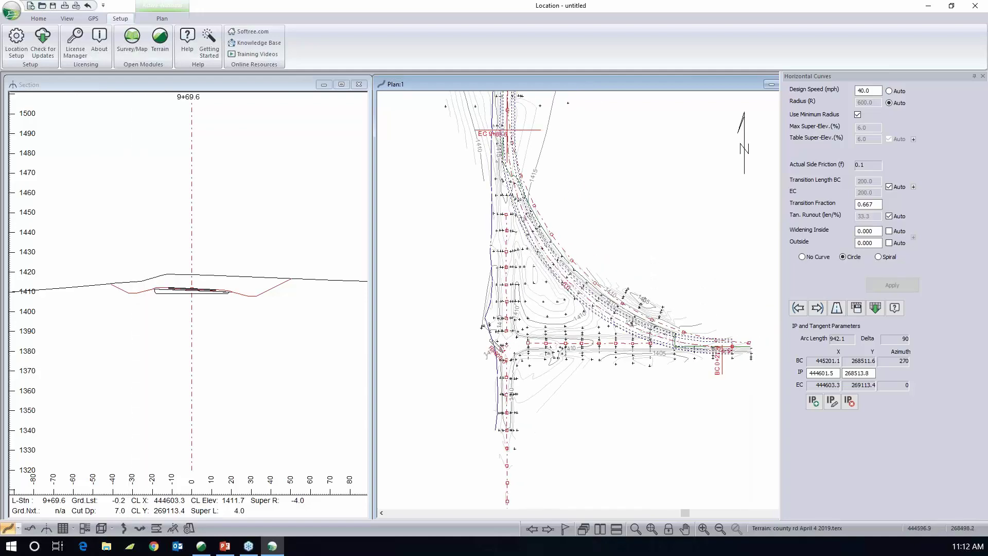
# Step: Reposition the southern intersection point to about X 444602.6, Y 268513.8 so the curve follows the existing roads
pyautogui.moveTo(506, 346); pyautogui.dragTo(502, 352)
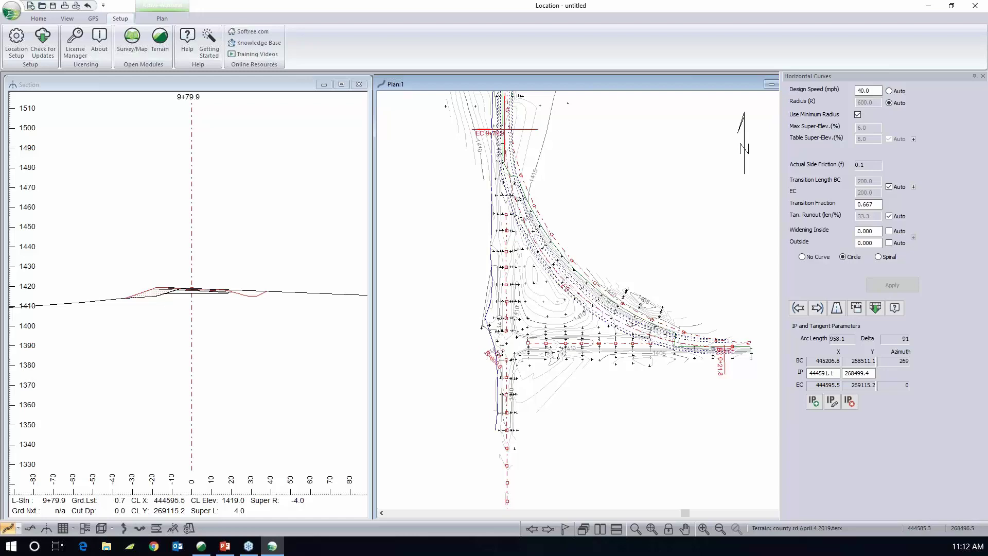
pyautogui.moveTo(502, 351); pyautogui.dragTo(508, 343)
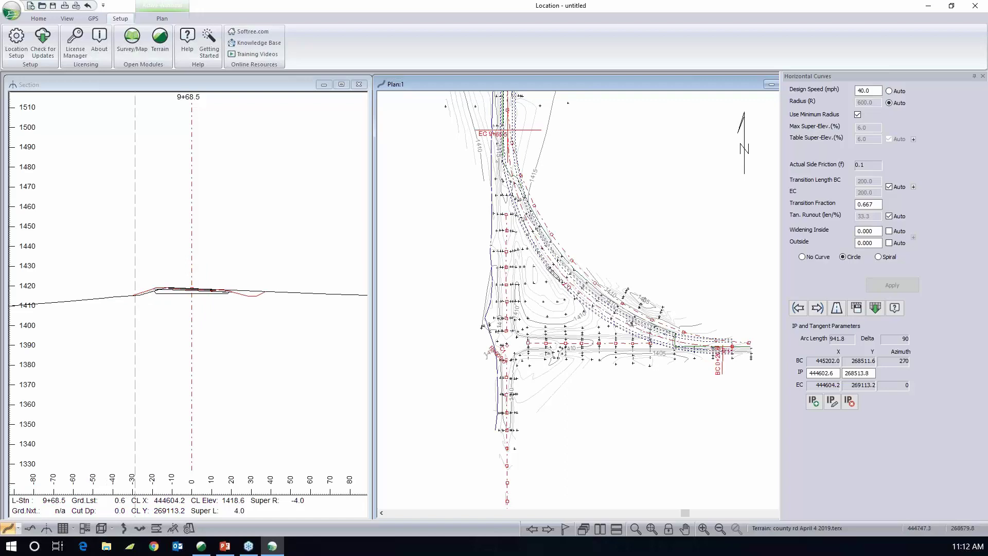
pyautogui.moveTo(548, 246); pyautogui.dragTo(592, 321, button='middle')
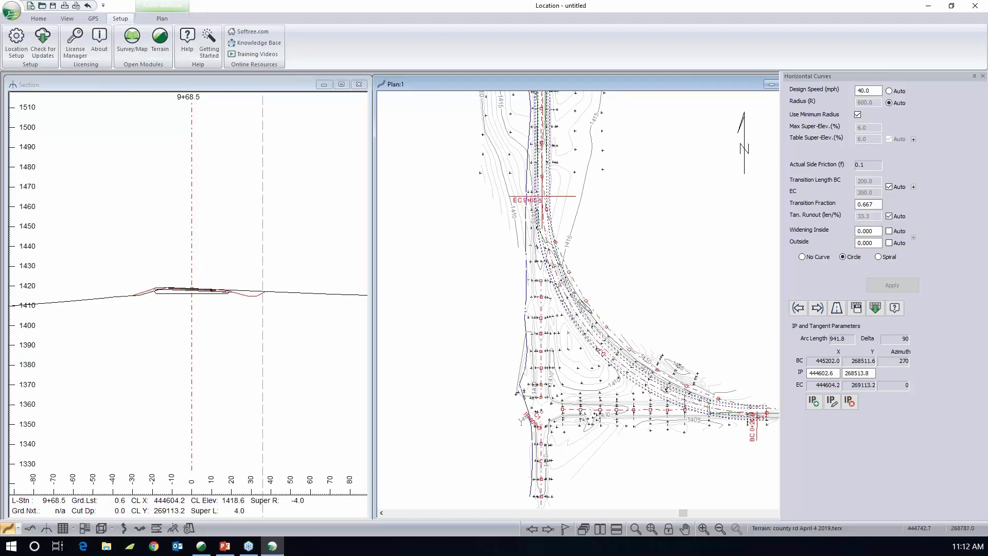
pyautogui.moveTo(586, 304)
# Step: Go to the northern intersection point and apply a circular curve at 40 mph with the 600 ft minimum radius
pyautogui.click(819, 309)
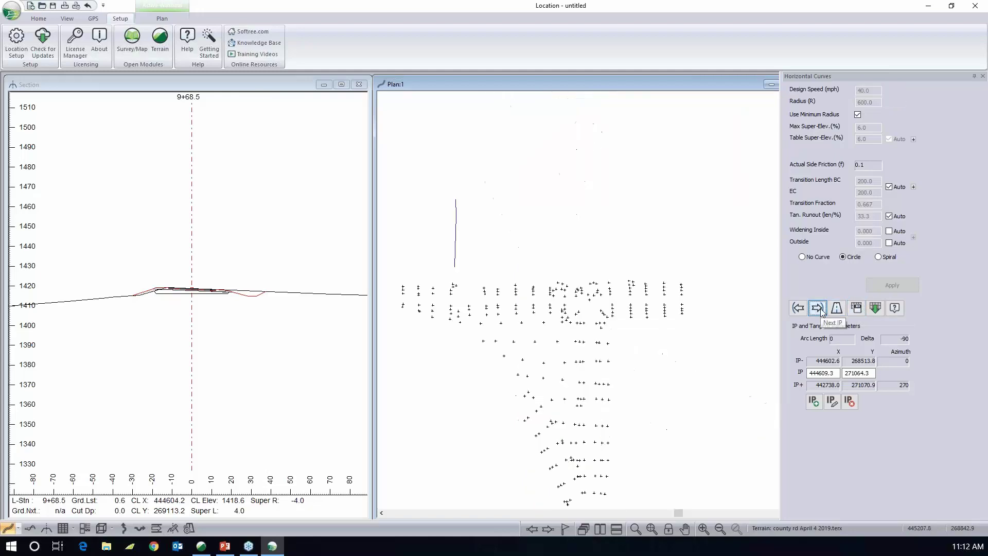
pyautogui.click(877, 308)
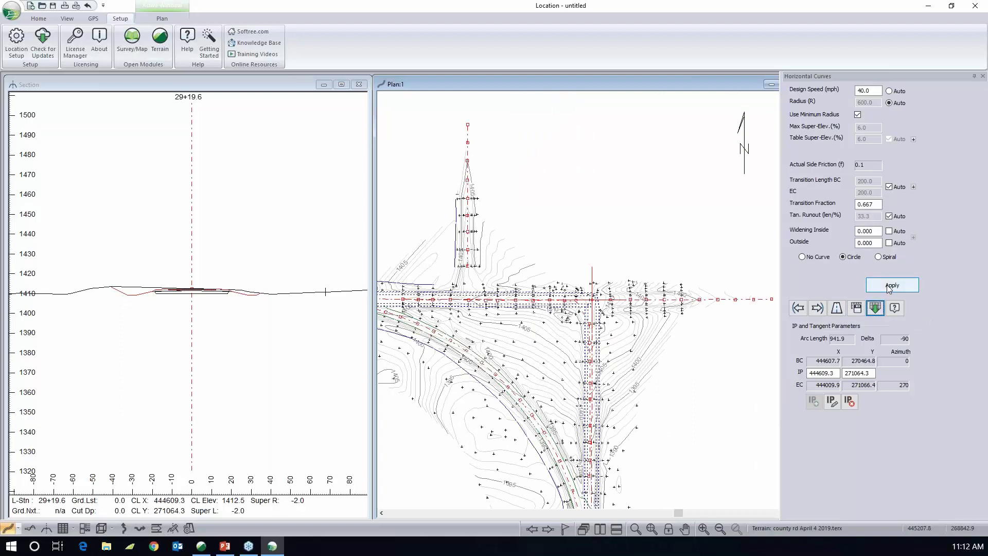
pyautogui.click(887, 285)
pyautogui.click(894, 289)
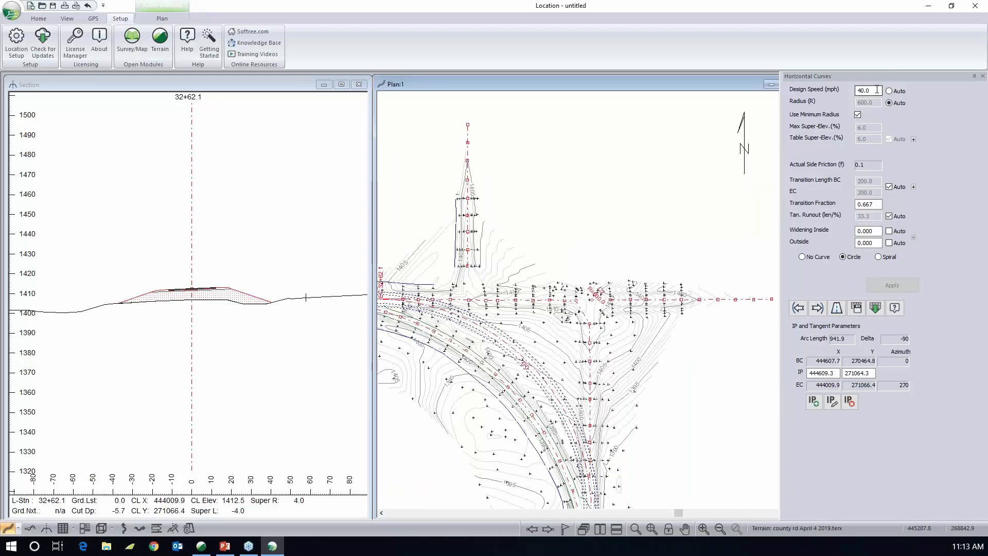
# Step: Raise the northern curve's design speed to 50 mph with the 900 ft minimum radius and apply it
pyautogui.doubleClick(877, 89)
pyautogui.write('50')
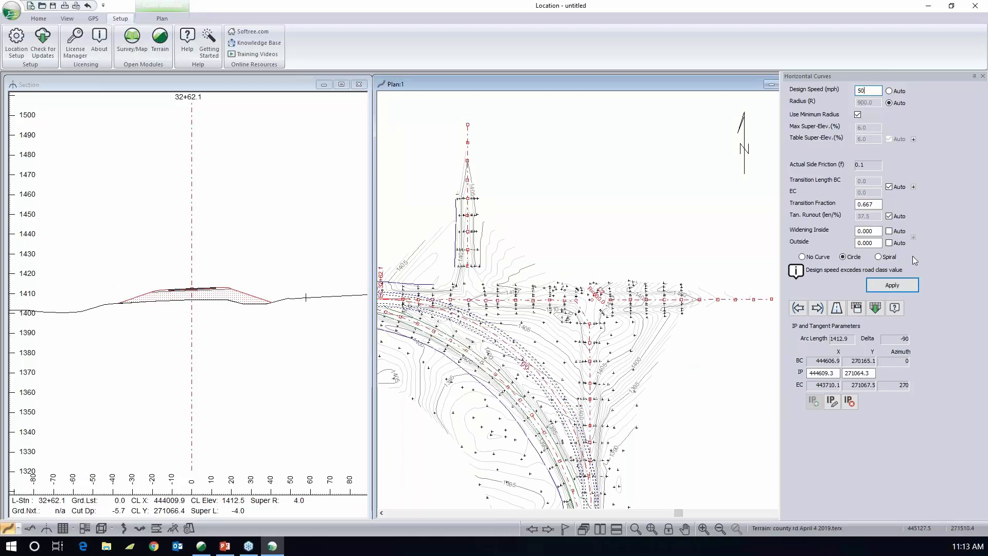
pyautogui.click(898, 285)
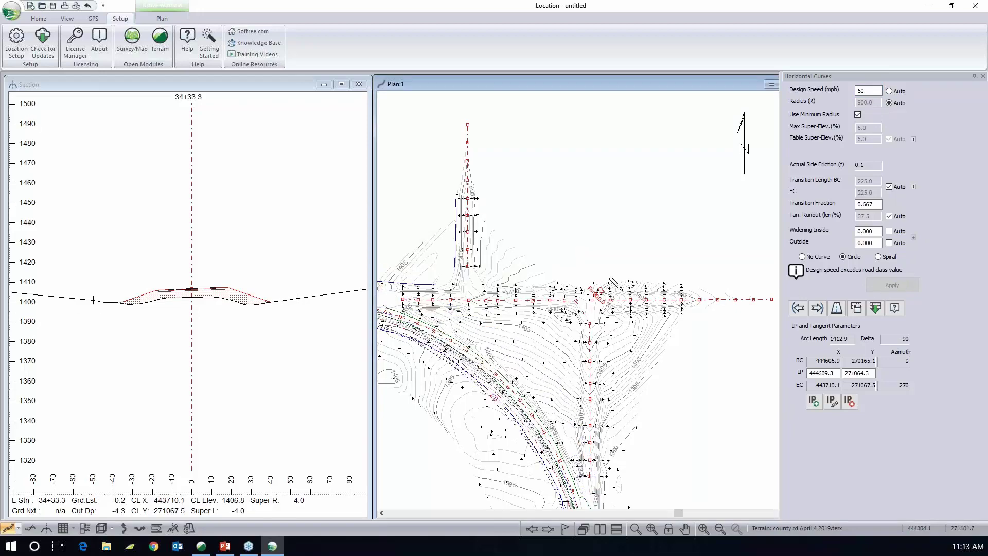
pyautogui.moveTo(476, 285); pyautogui.dragTo(526, 182, button='middle')
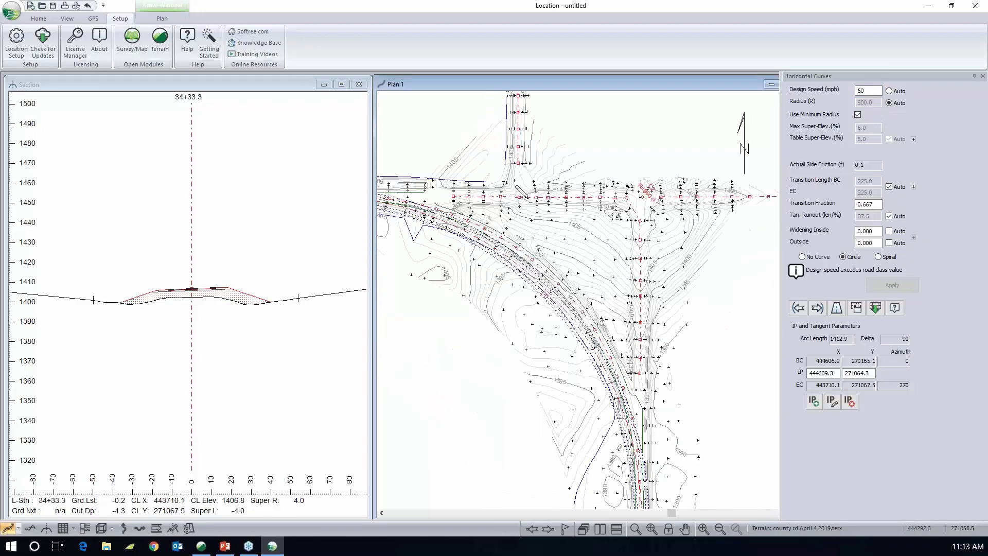
pyautogui.moveTo(506, 139)
# Step: Review the county two lane road class and its superelevation table, accept both, and recalculate the entire design
pyautogui.click(68, 18)
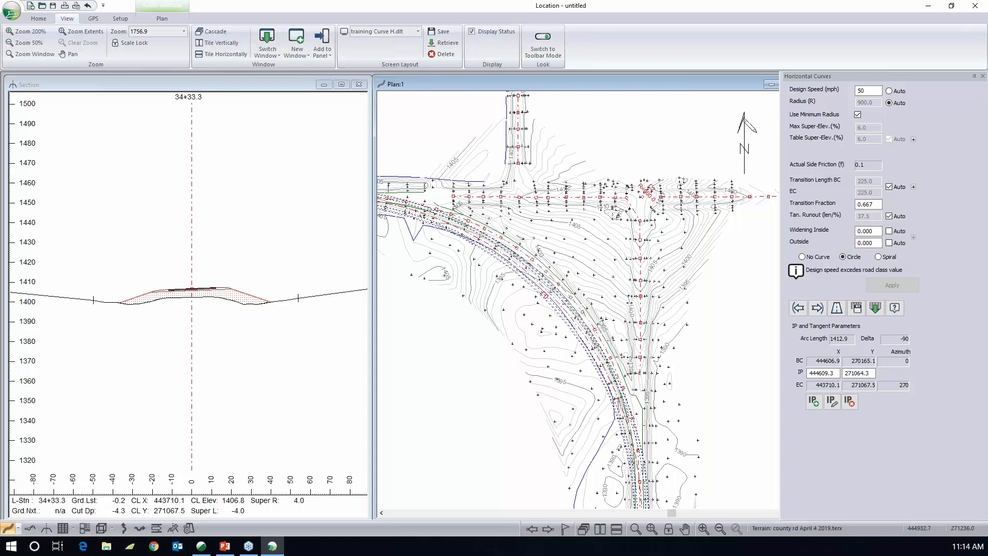
pyautogui.moveTo(748, 124)
pyautogui.click(837, 308)
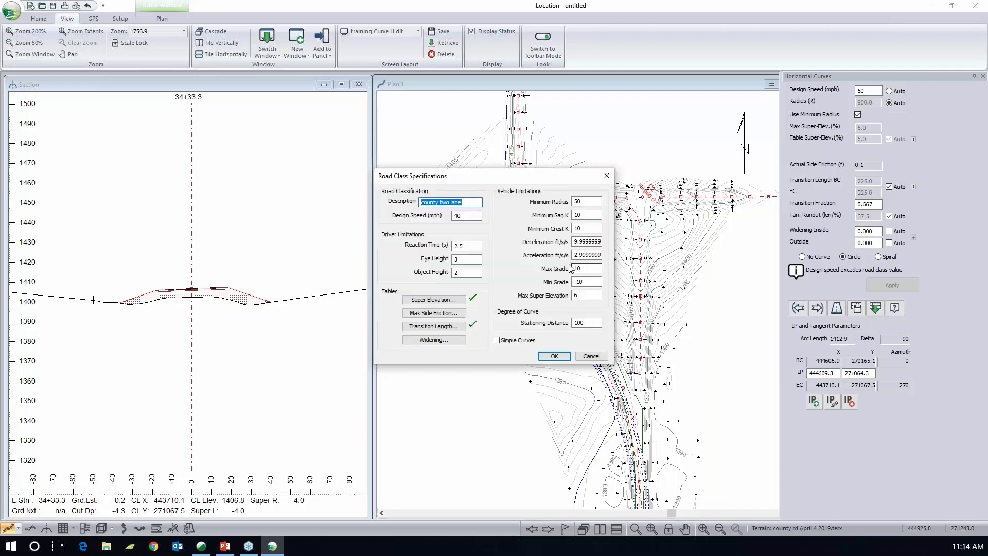
pyautogui.click(434, 300)
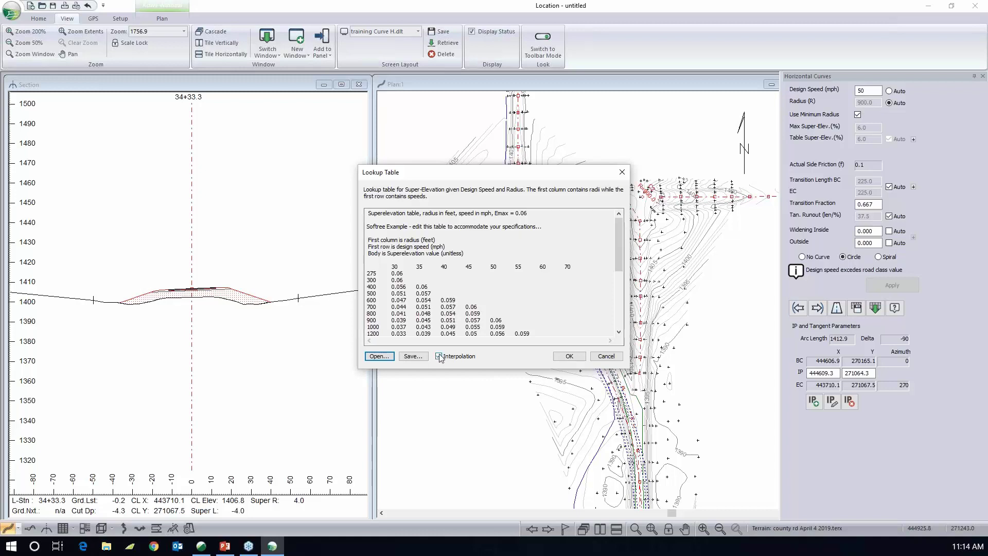
pyautogui.click(569, 356)
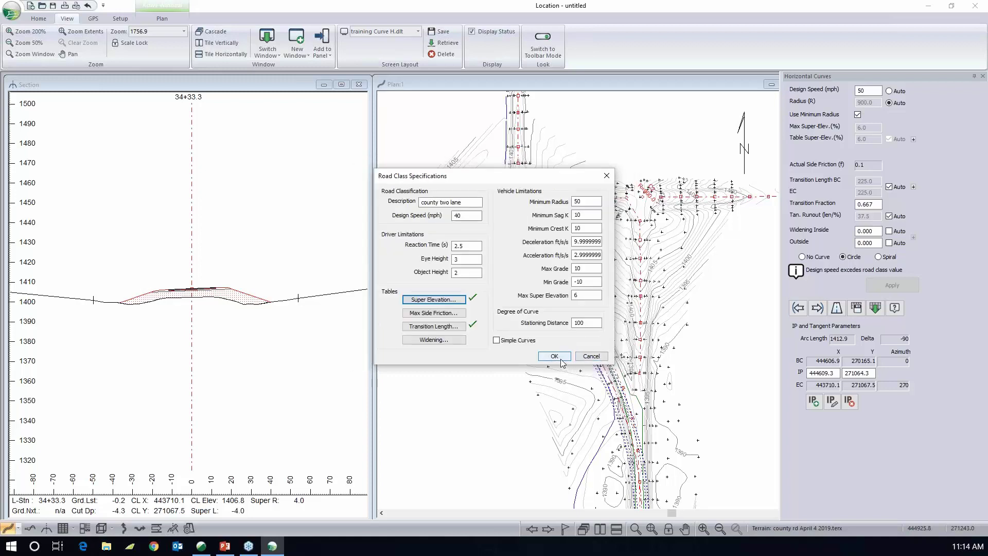
pyautogui.click(558, 358)
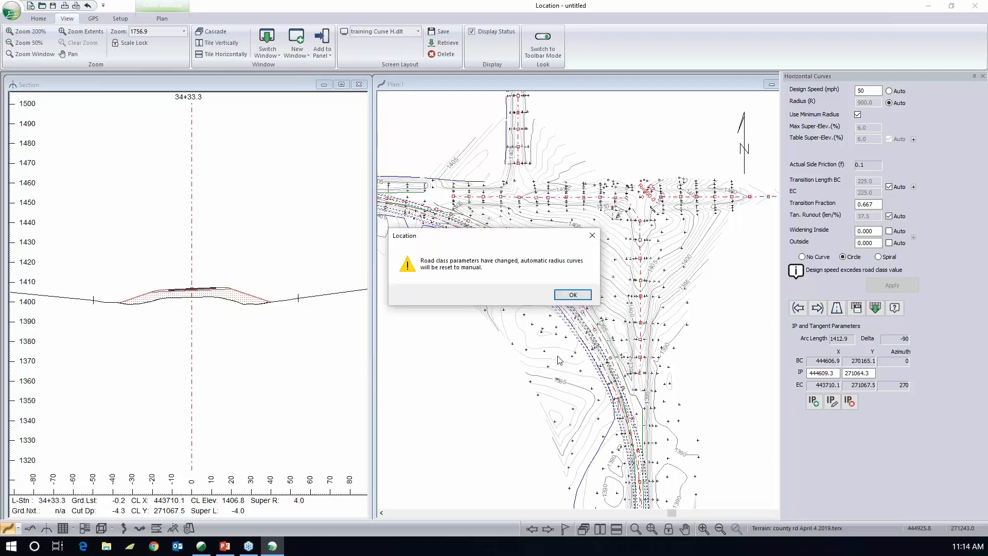
pyautogui.click(571, 295)
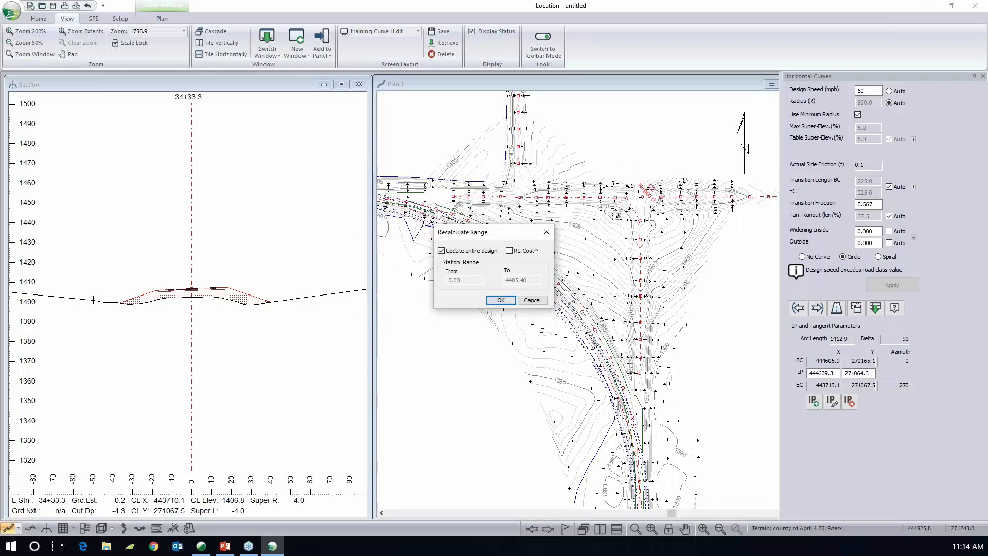
pyautogui.click(501, 300)
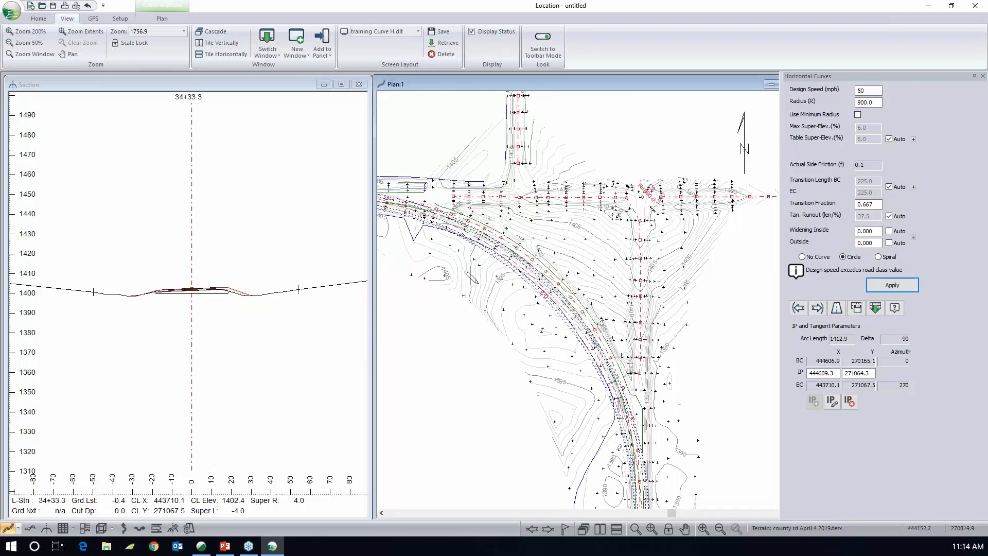
# Step: Examine the superelevation runoff lookup table behind the curve's transition length and leave it without changes
pyautogui.moveTo(466, 268)
pyautogui.moveTo(559, 313)
pyautogui.click(914, 187)
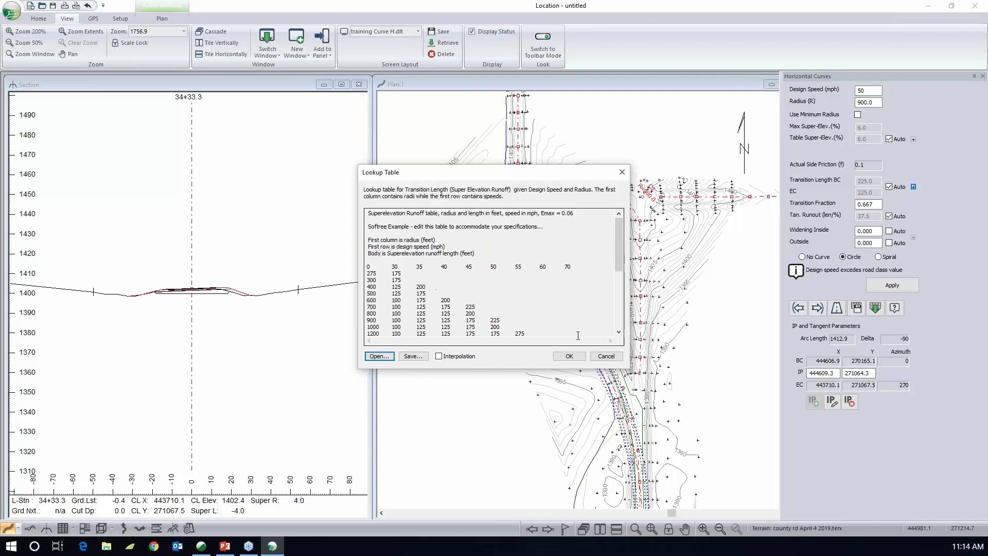
pyautogui.click(607, 356)
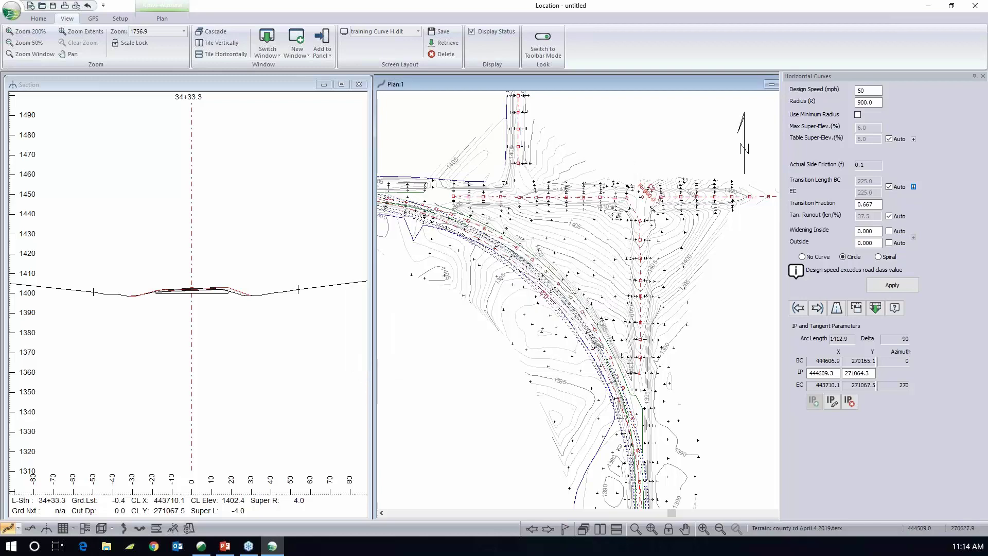
# Step: Switch the northern curve's BC and EC transition lengths to manual entry, and return them to automatic
pyautogui.click(888, 187)
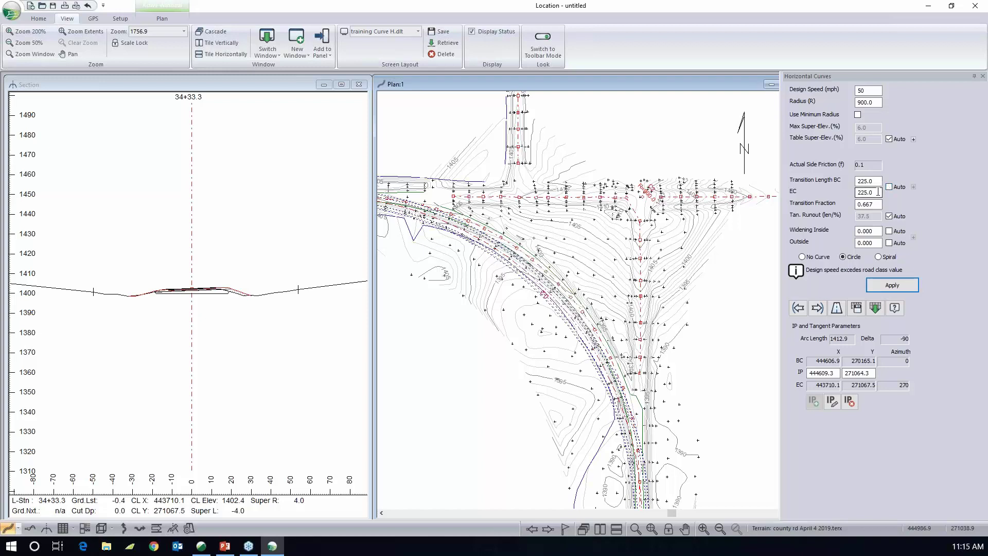
pyautogui.doubleClick(865, 181)
pyautogui.doubleClick(864, 192)
pyautogui.click(889, 186)
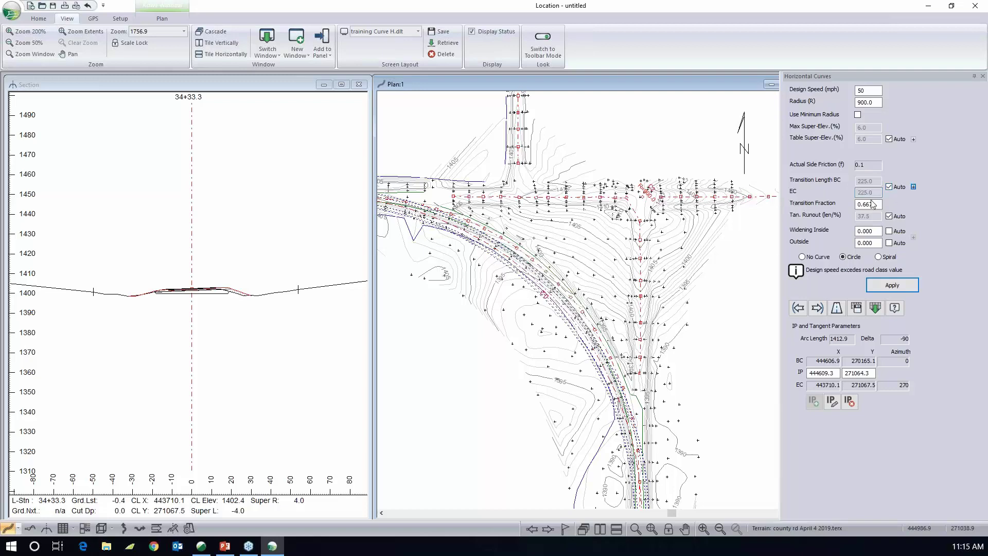
# Step: Reopen the transition length lookup table, accept it, and recalculate the entire design
pyautogui.click(914, 187)
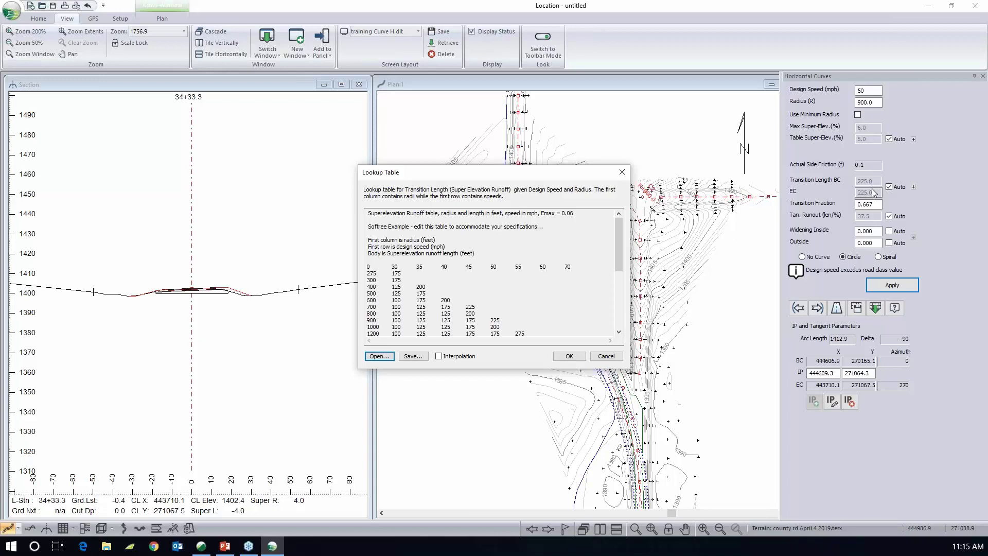
pyautogui.click(860, 115)
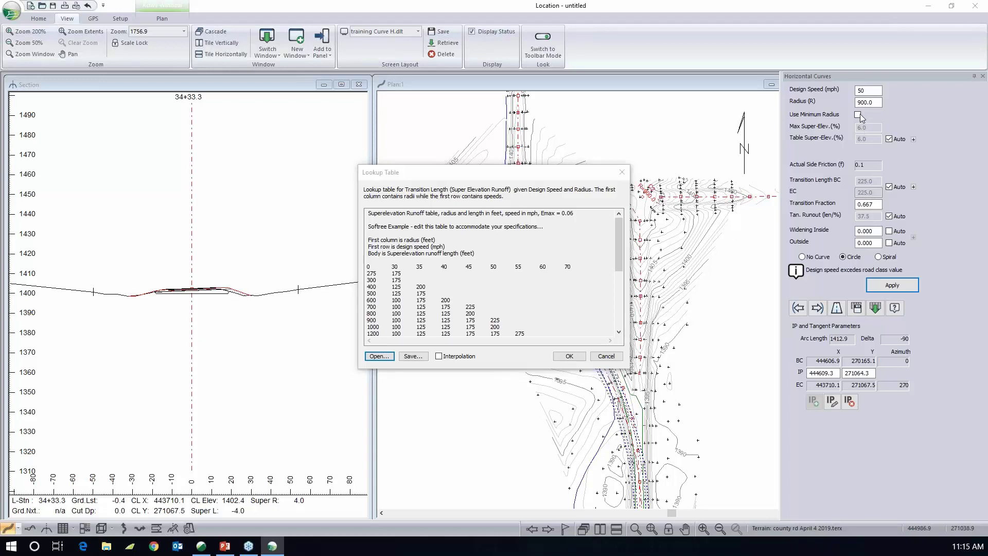
pyautogui.click(570, 356)
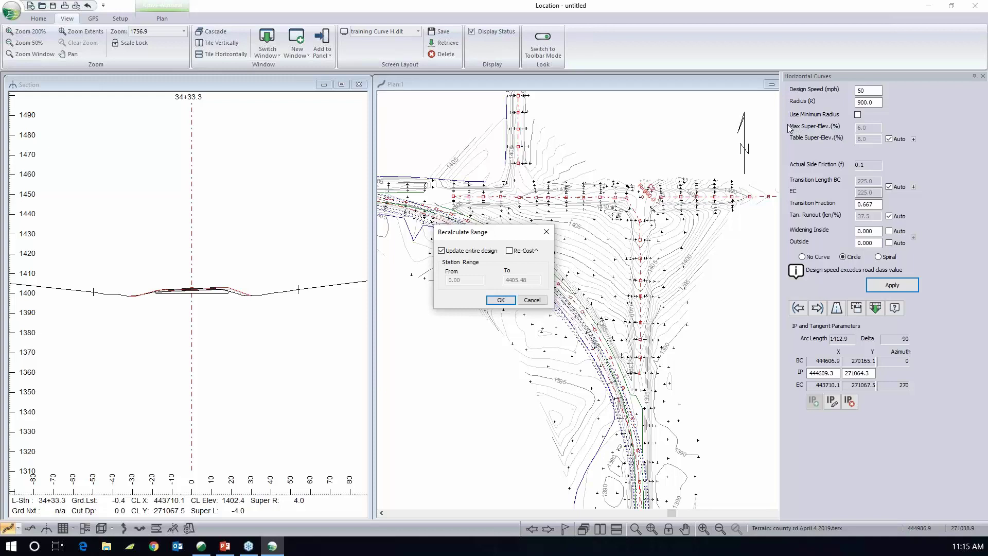
pyautogui.click(858, 114)
pyautogui.press('Return')
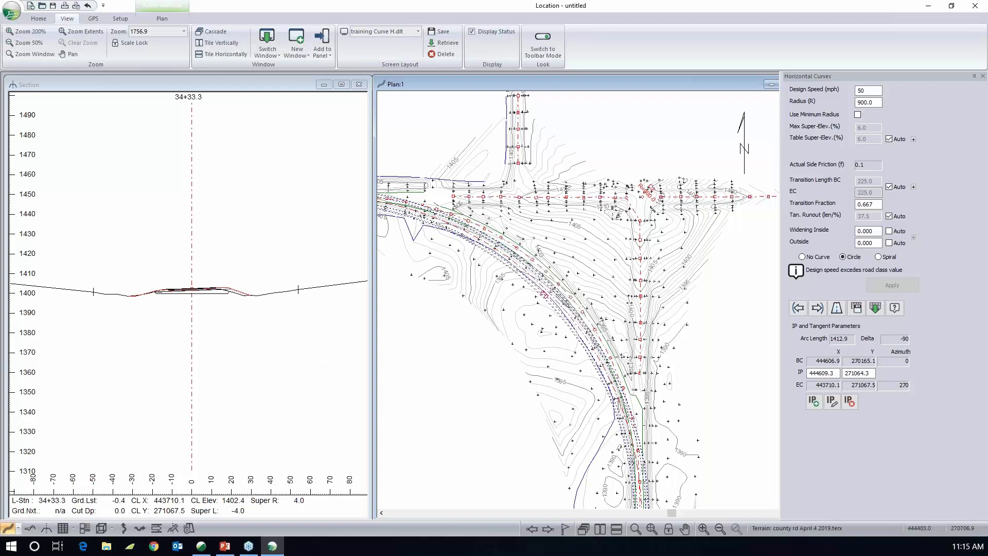
pyautogui.moveTo(580, 279); pyautogui.dragTo(599, 295, button='middle')
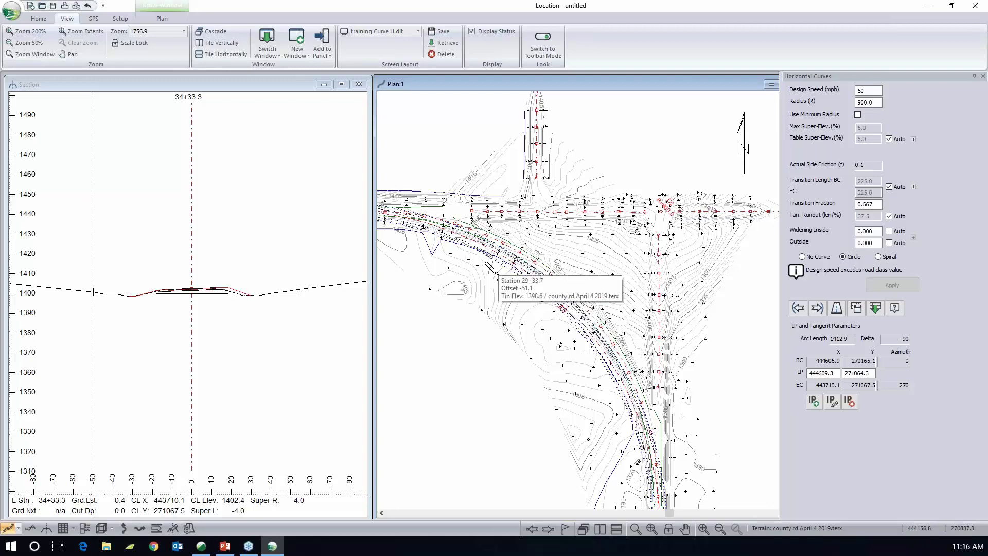
pyautogui.moveTo(452, 275); pyautogui.dragTo(510, 282, button='middle')
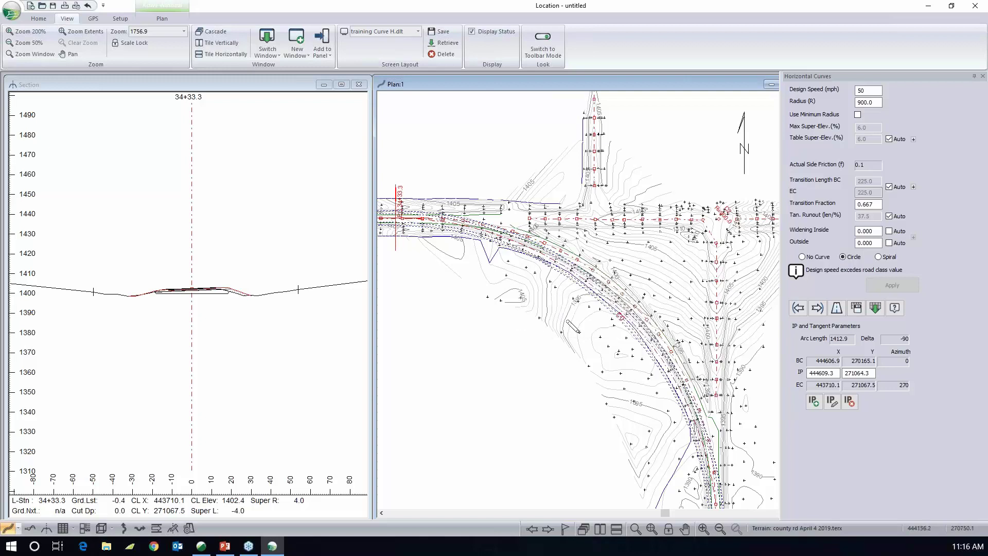
pyautogui.moveTo(587, 328); pyautogui.dragTo(484, 260, button='middle')
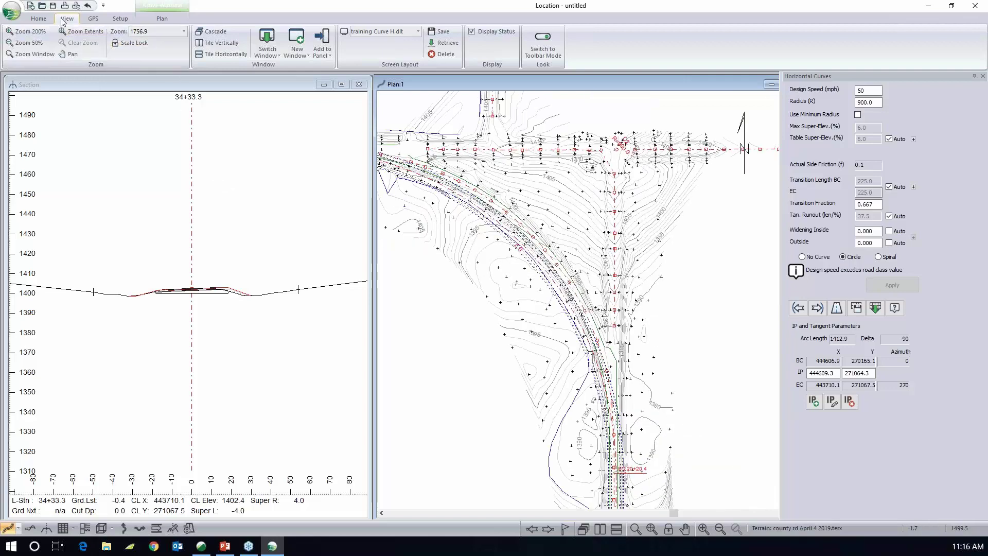
# Step: Load the training Profile.dlt screen layout and cancel the optimal haul search
pyautogui.click(418, 32)
pyautogui.moveTo(437, 75); pyautogui.dragTo(438, 87)
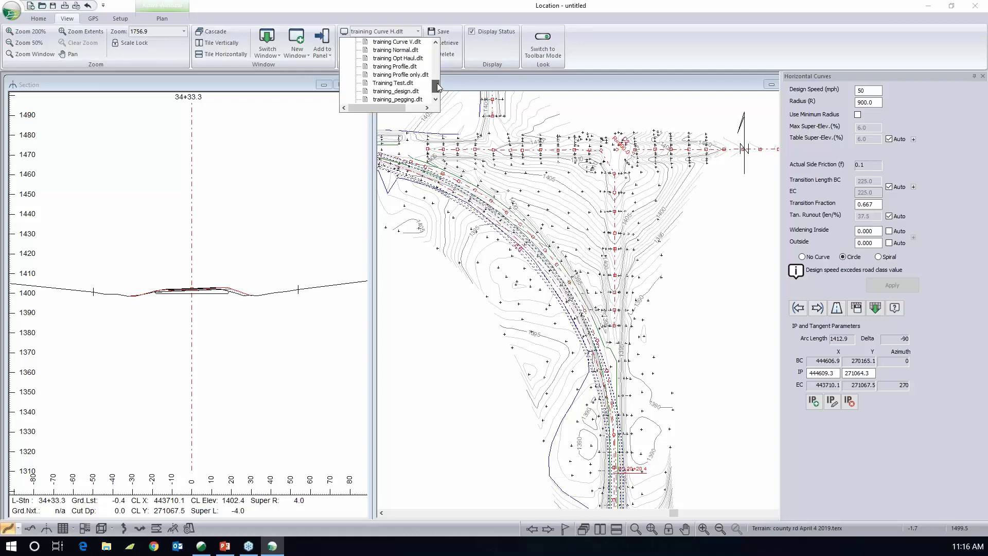
pyautogui.click(394, 66)
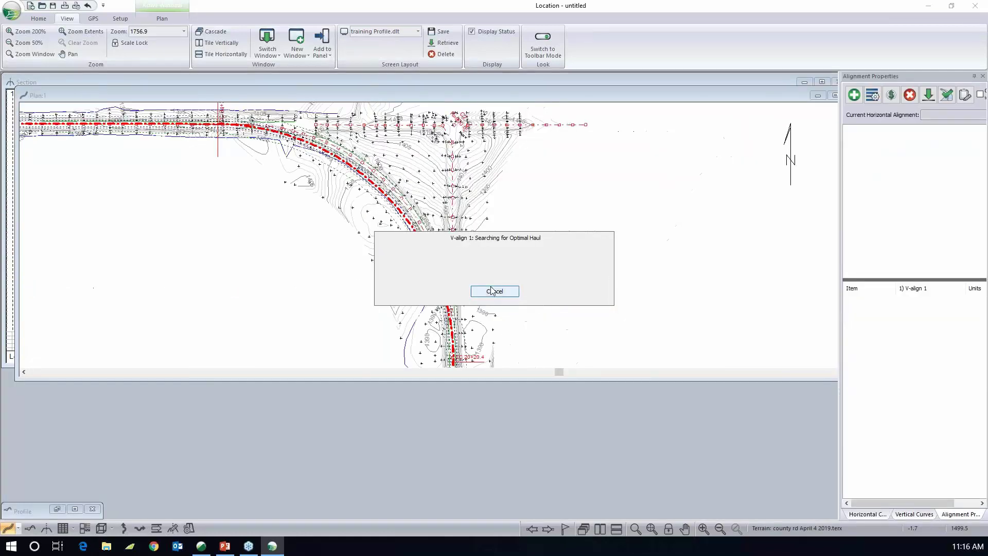
pyautogui.click(495, 289)
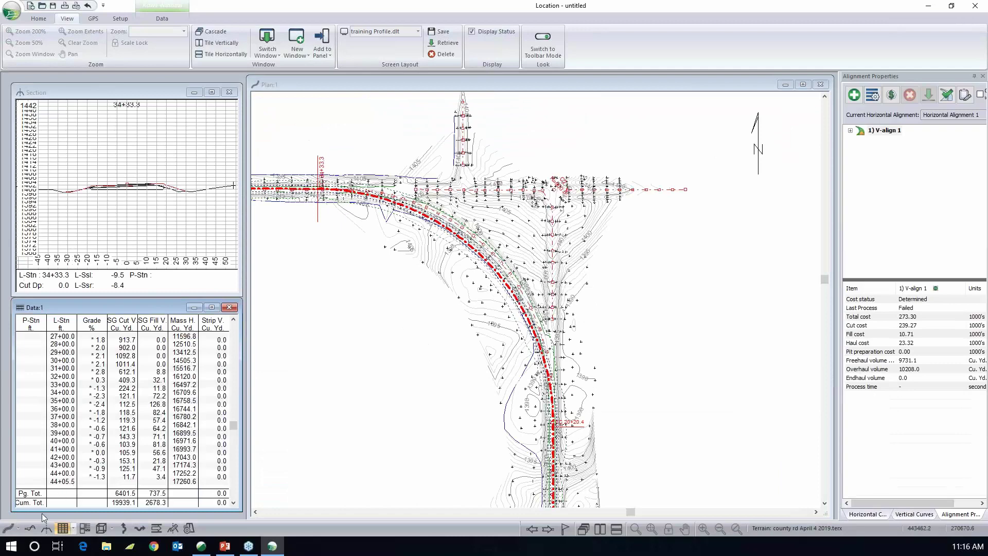
# Step: Switch to the profile window, open the mass haul graphic options, and examine the Free Haul and Over Haul line and hatching formats unchanged
pyautogui.click(30, 528)
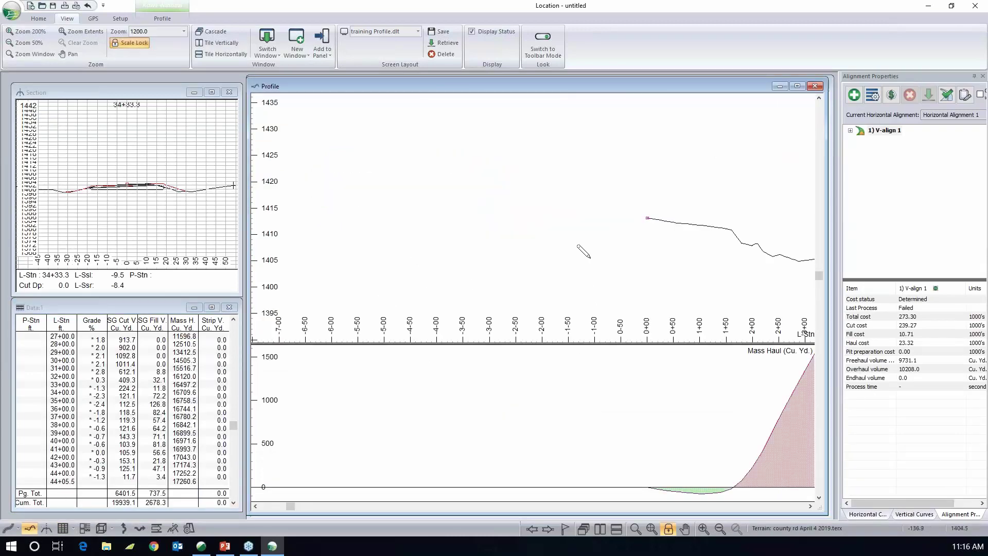
pyautogui.moveTo(650, 254); pyautogui.dragTo(441, 227, button='middle')
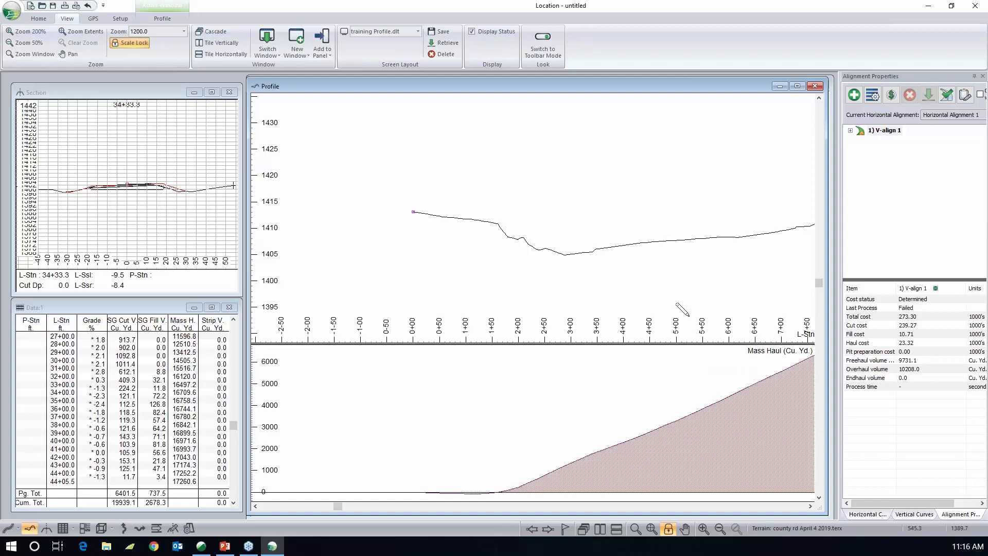
pyautogui.hscroll(2, 609, 418)
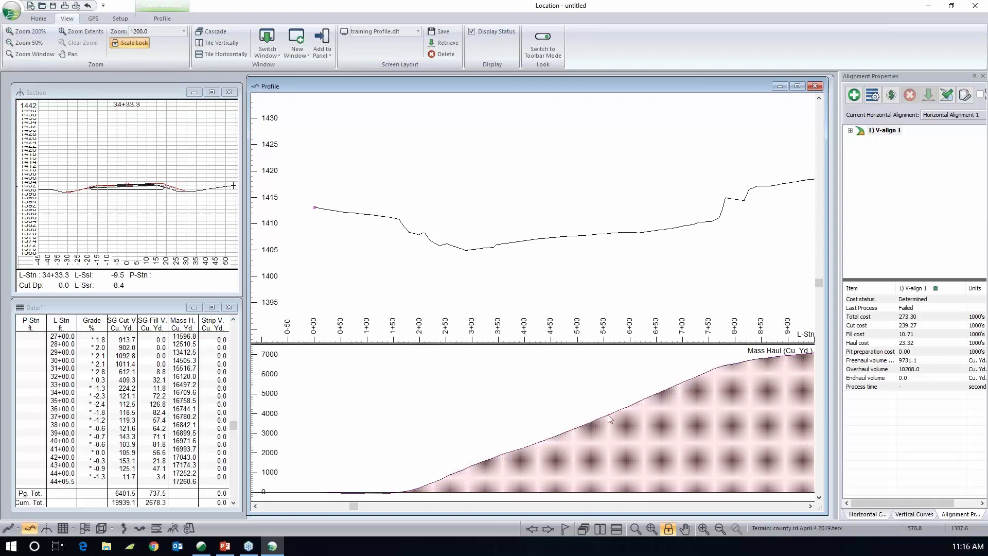
pyautogui.doubleClick(467, 423)
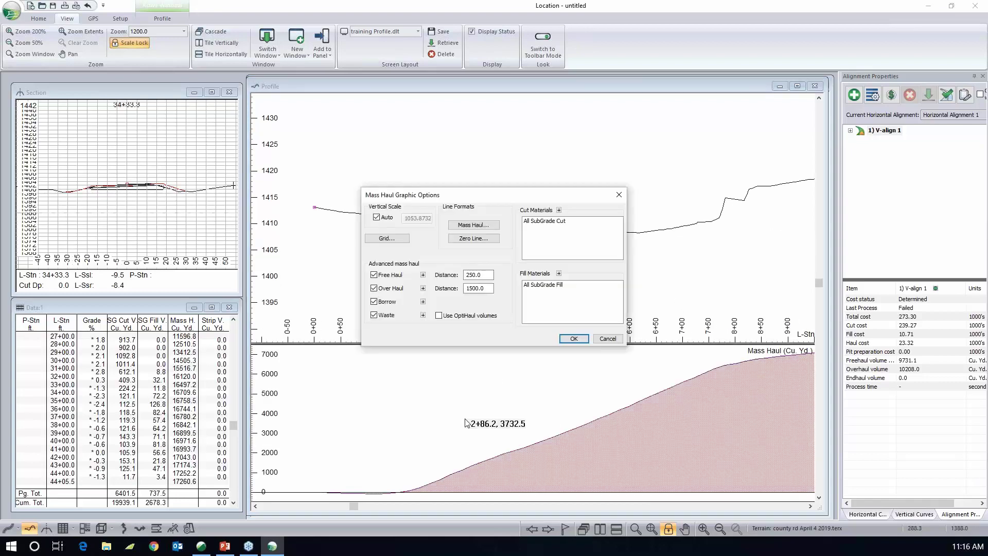
pyautogui.click(423, 275)
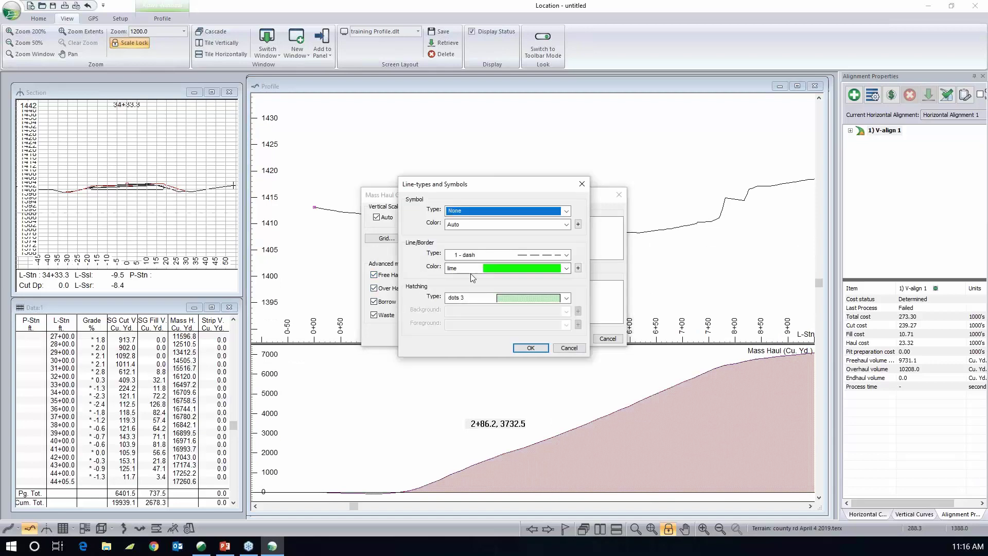
pyautogui.click(569, 348)
pyautogui.click(423, 289)
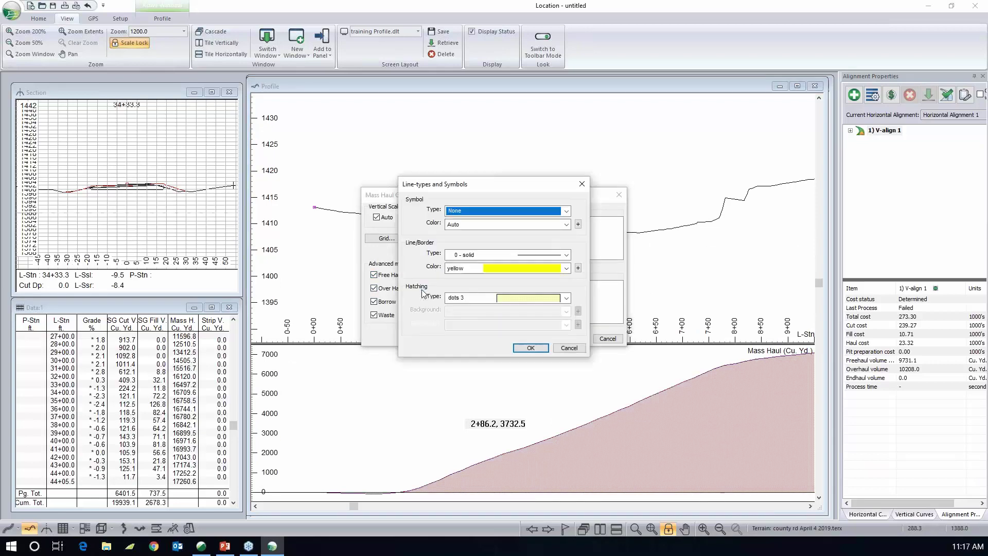
pyautogui.click(570, 348)
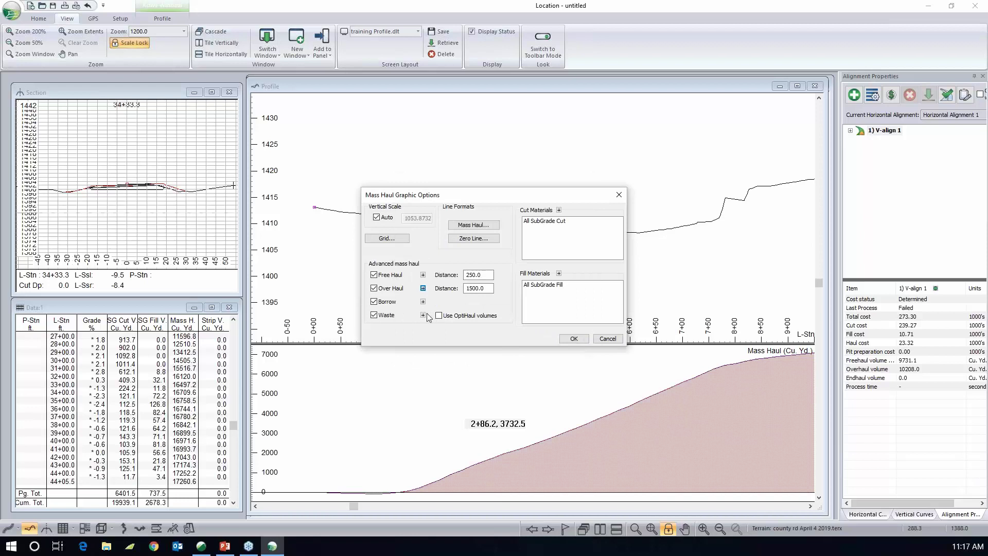
# Step: Examine the Free Haul and Over Haul distances and the Waste format, and leave the mass haul options without changes
pyautogui.click(471, 286)
pyautogui.click(464, 275)
pyautogui.moveTo(466, 276); pyautogui.dragTo(438, 288)
pyautogui.moveTo(466, 275); pyautogui.dragTo(425, 314)
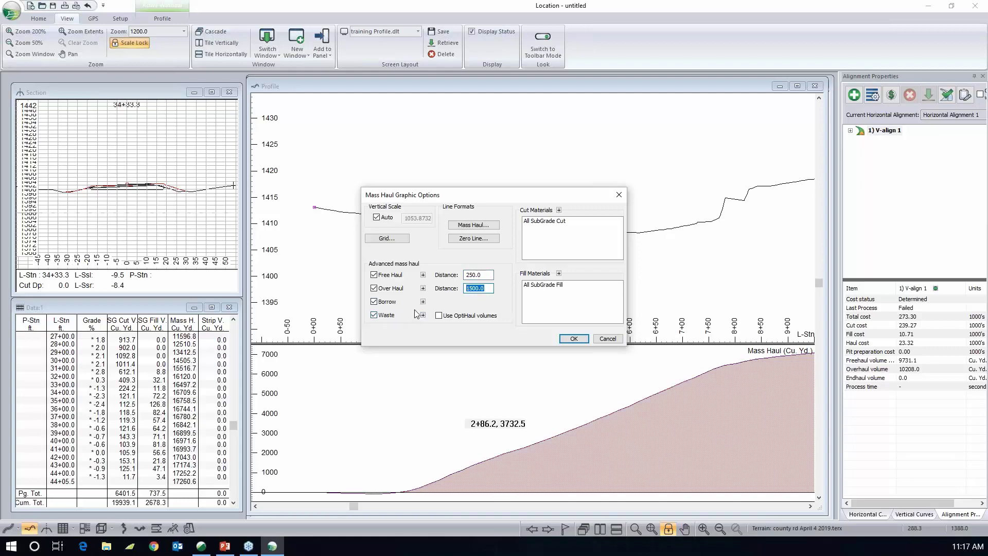
pyautogui.click(423, 315)
pyautogui.click(556, 349)
pyautogui.click(608, 340)
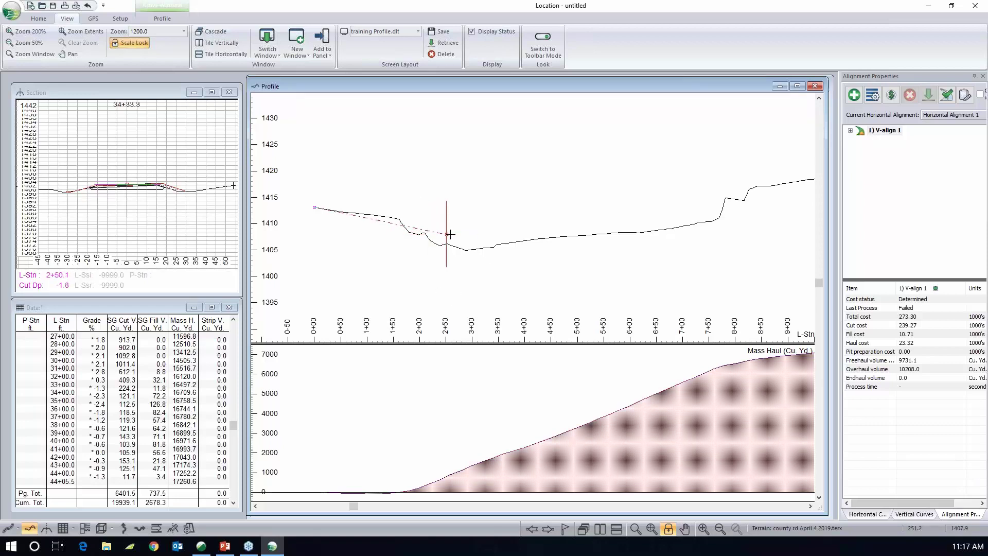
# Step: Draw the first grade breaks at about stations 3+11 and 8+83, and lower the first one to about elevation 1407.5
pyautogui.click(478, 228)
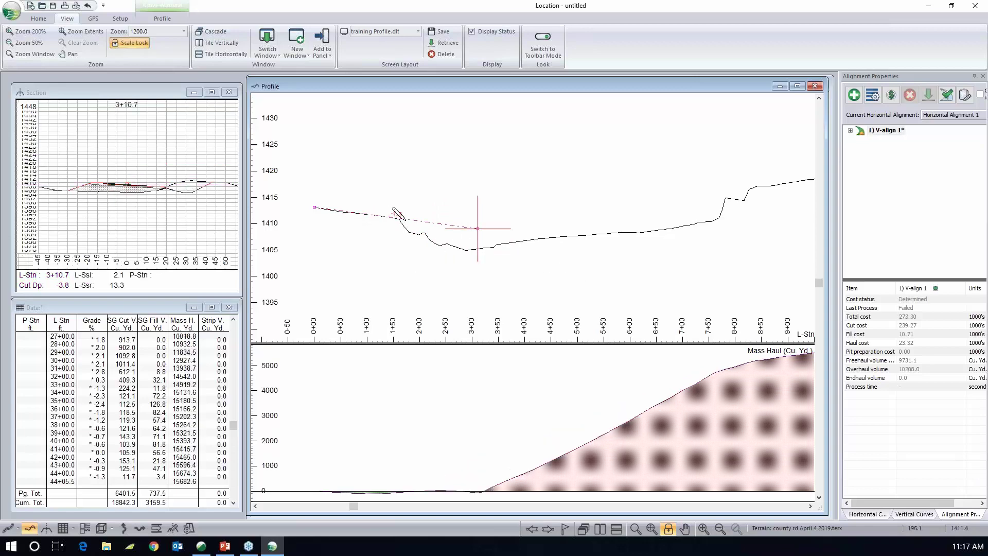
pyautogui.moveTo(494, 260); pyautogui.dragTo(366, 258, button='middle')
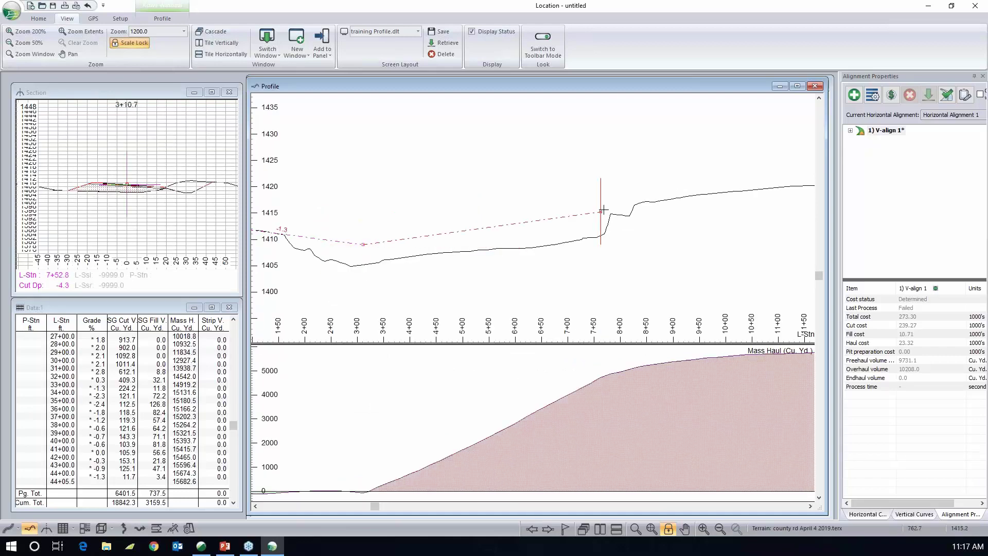
pyautogui.click(659, 184)
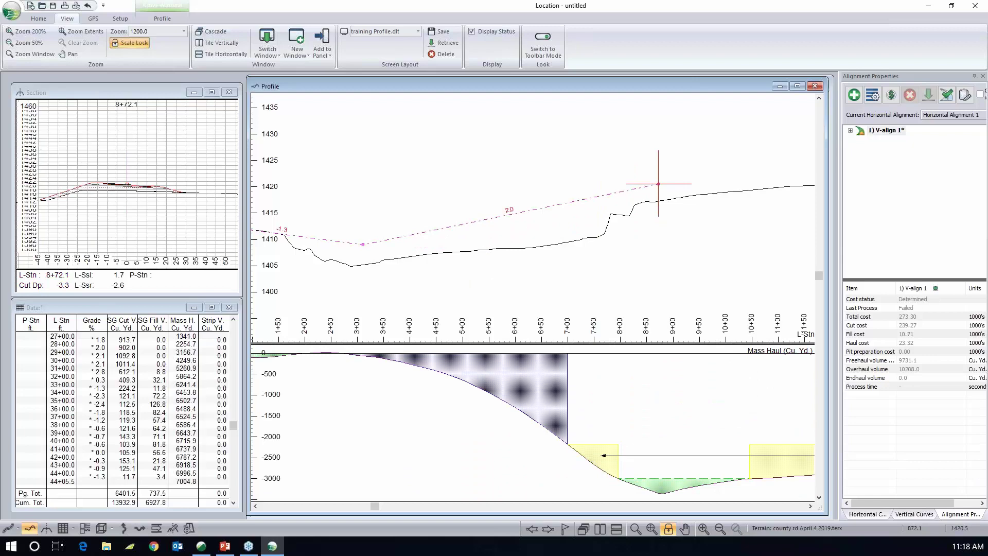
pyautogui.click(662, 190)
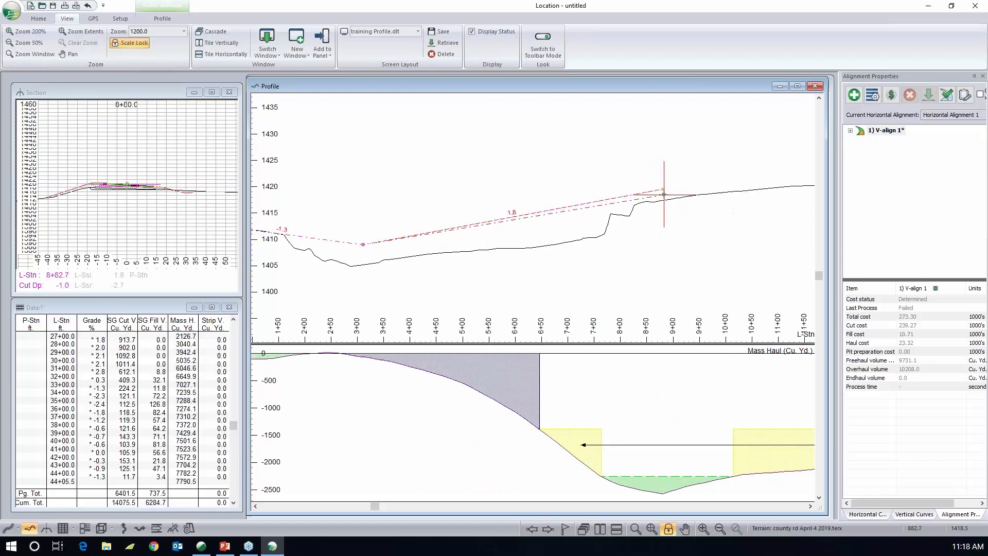
pyautogui.click(664, 194)
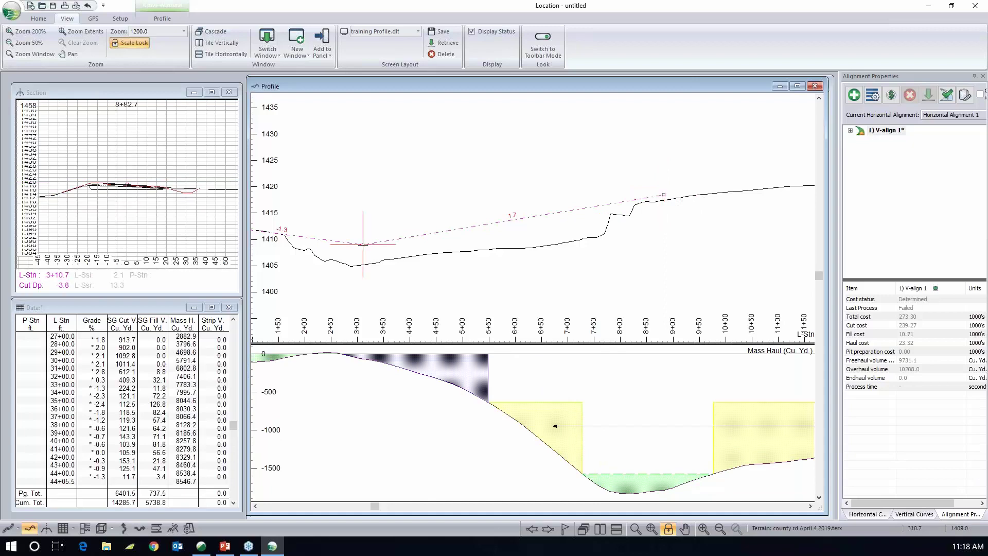
pyautogui.click(363, 252)
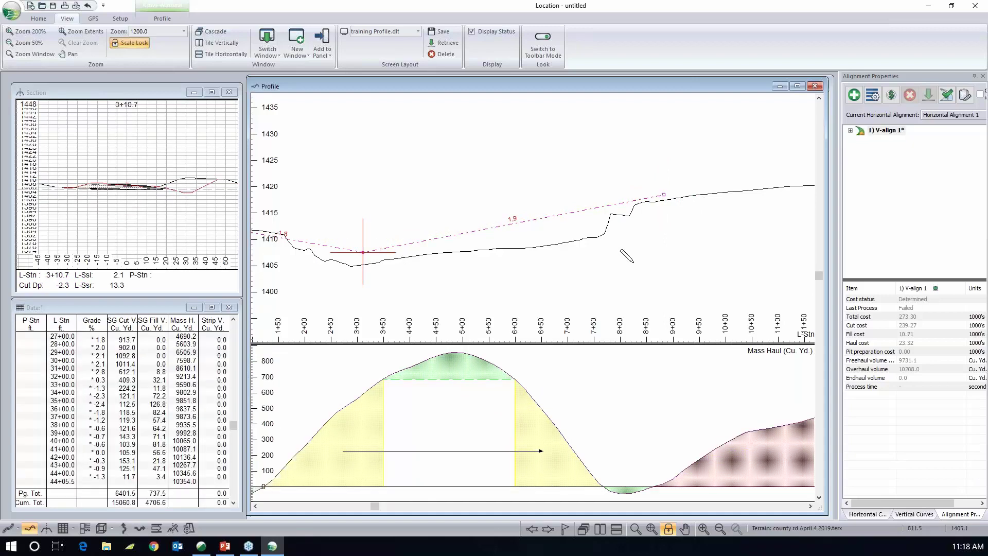
# Step: Move the grade line's end point ahead to about station 12+26 at elevation 1423.7
pyautogui.moveTo(634, 263); pyautogui.dragTo(275, 259, button='middle')
pyautogui.scroll(-2, 275, 259)
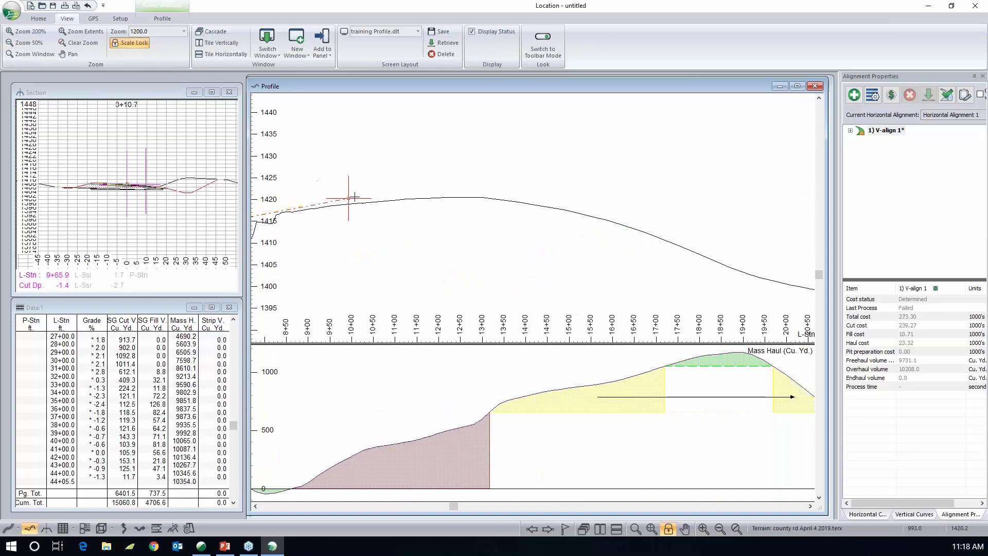
pyautogui.click(450, 184)
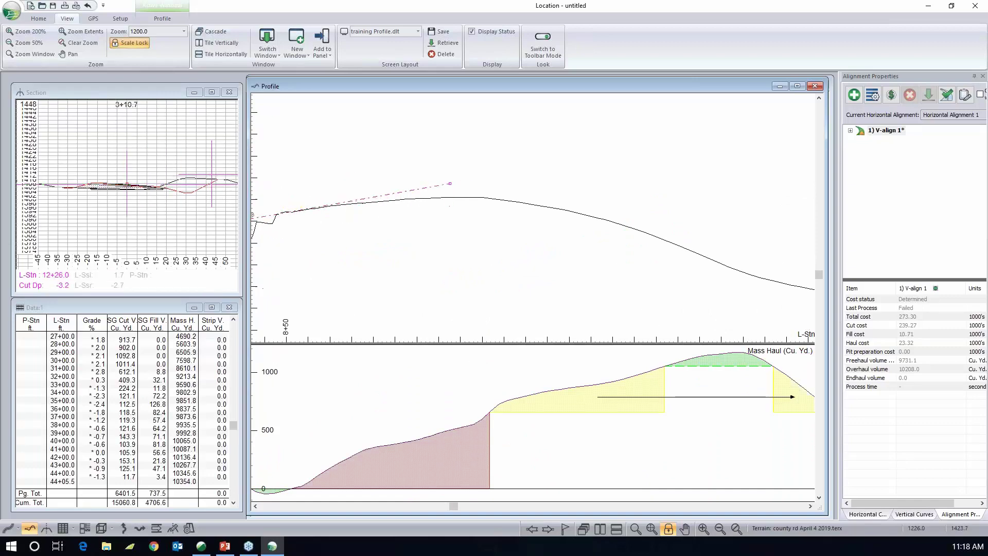
# Step: Add the next grade break on the downgrade and shift it ahead to about station 23+10, just before the ditch
pyautogui.moveTo(494, 236); pyautogui.dragTo(304, 240, button='middle')
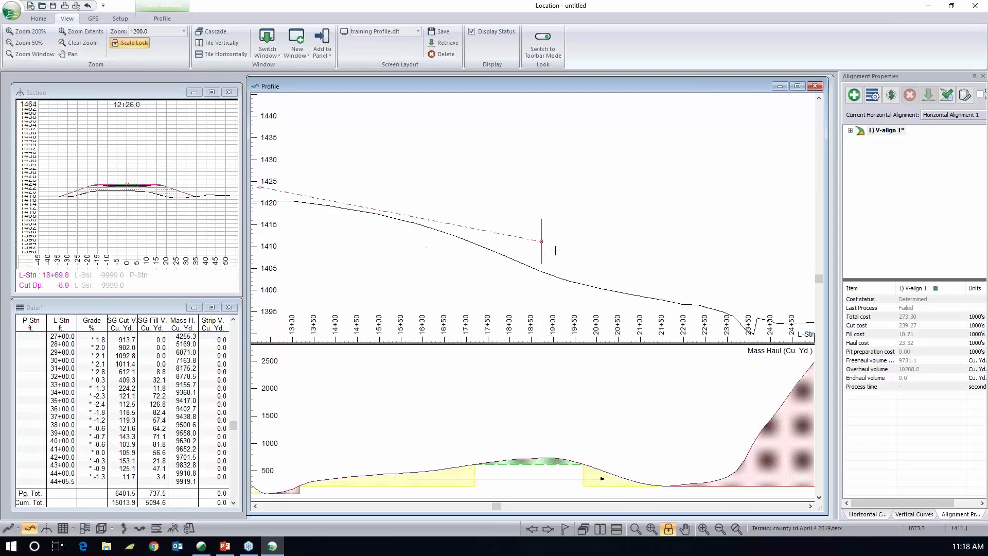
pyautogui.click(591, 273)
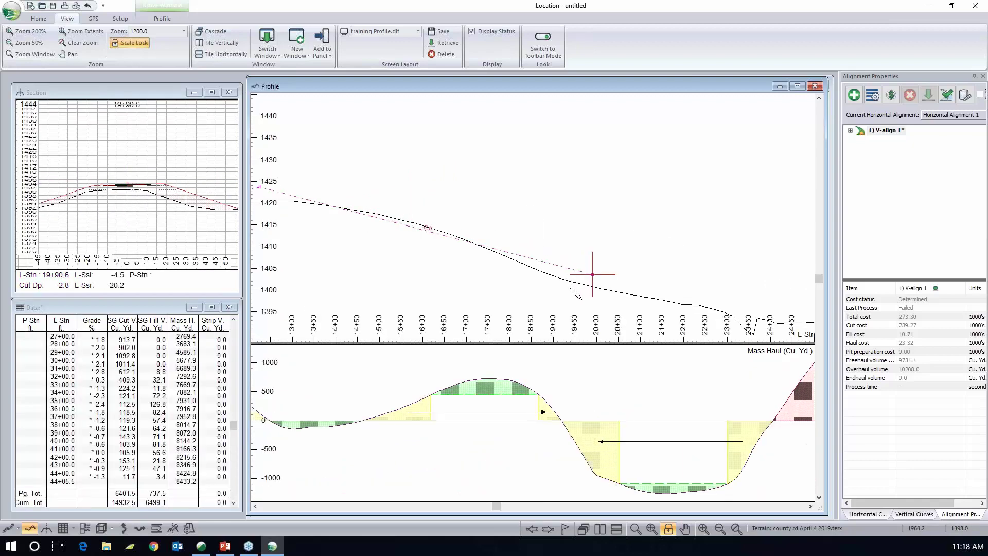
pyautogui.moveTo(412, 300); pyautogui.dragTo(312, 252, button='middle')
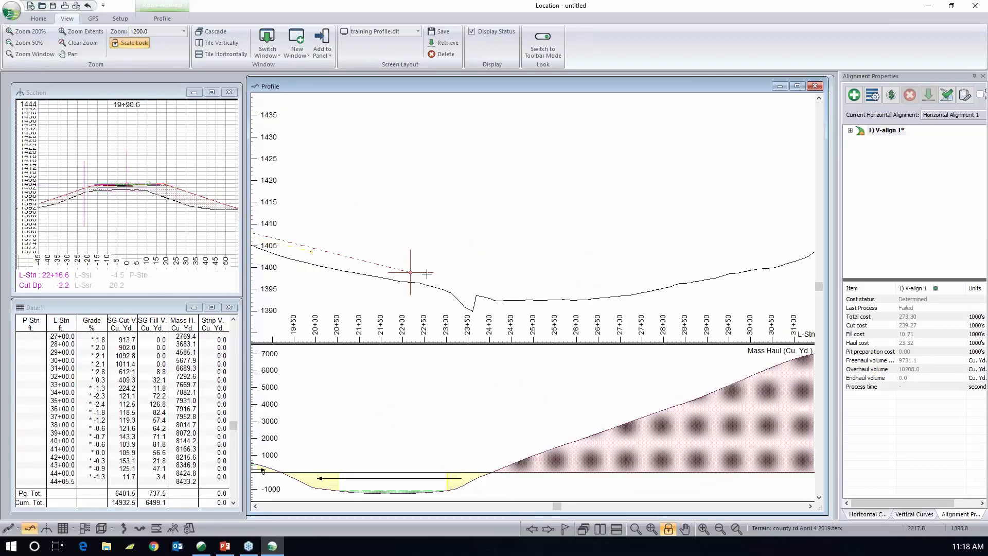
pyautogui.click(450, 281)
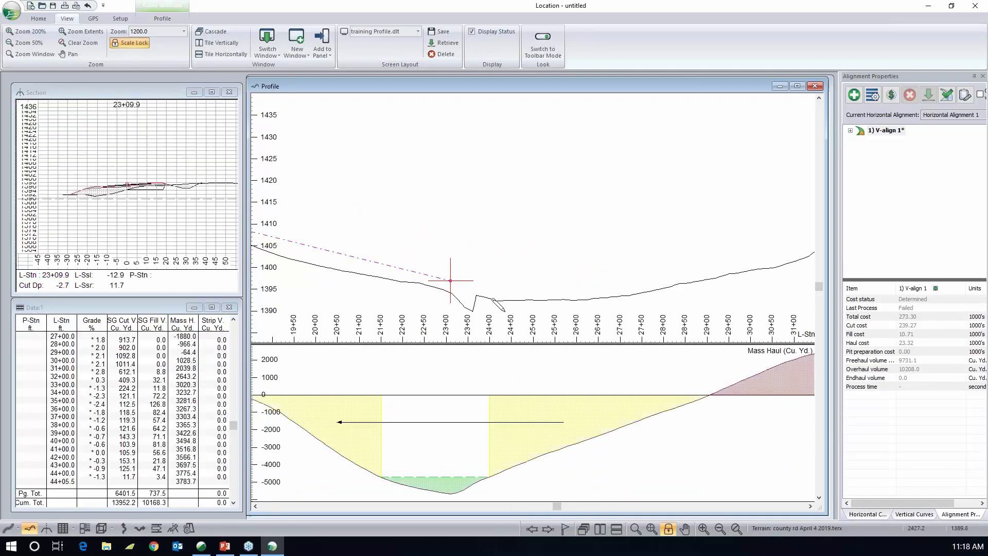
# Step: Extend the grade line from the low point up to the crest at about station 32+25
pyautogui.moveTo(507, 310); pyautogui.dragTo(299, 300, button='middle')
pyautogui.scroll(-1, 293, 291)
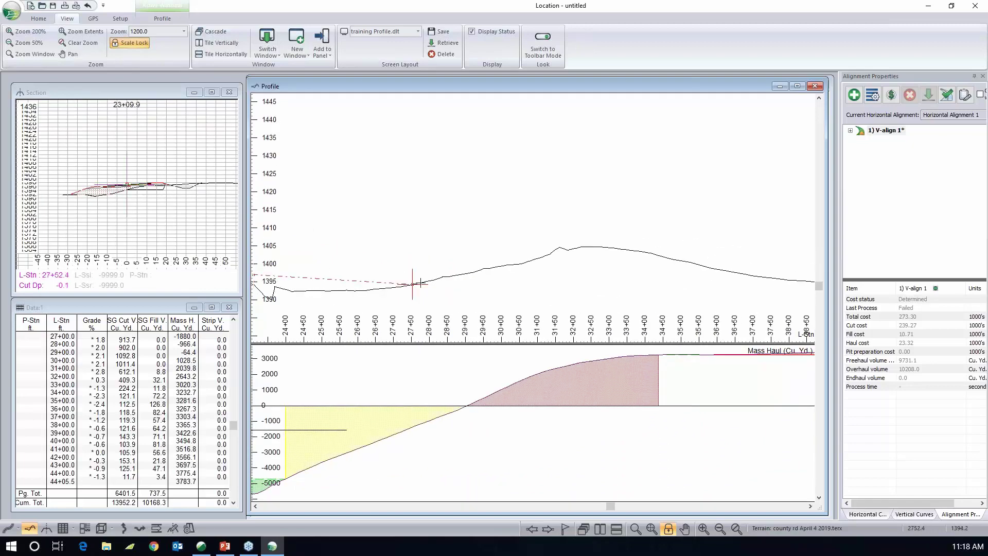
pyautogui.click(582, 241)
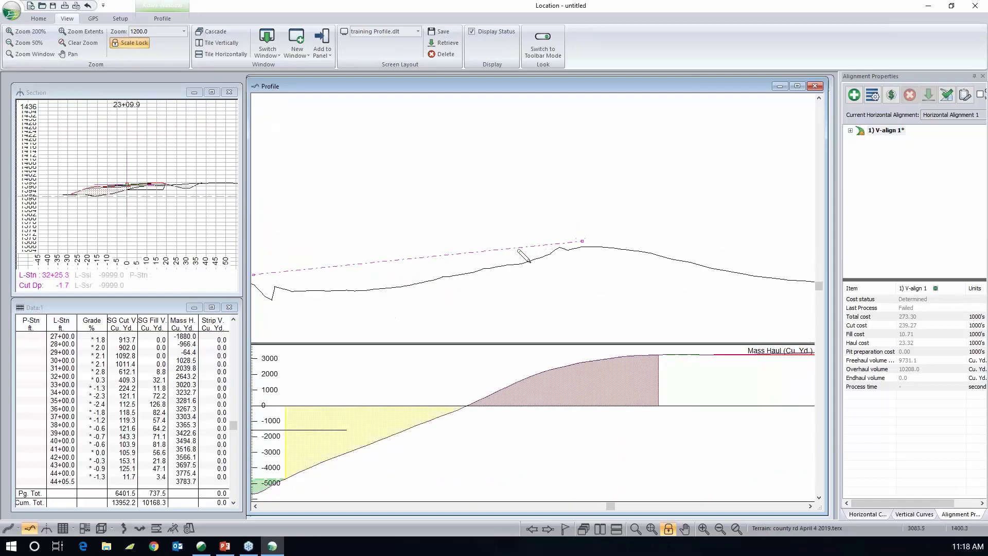
# Step: Lower the grade break before the ditch to about elevation 1393.7 and the crest one to about 1405.3 to balance the mass haul
pyautogui.moveTo(349, 290); pyautogui.dragTo(491, 284, button='middle')
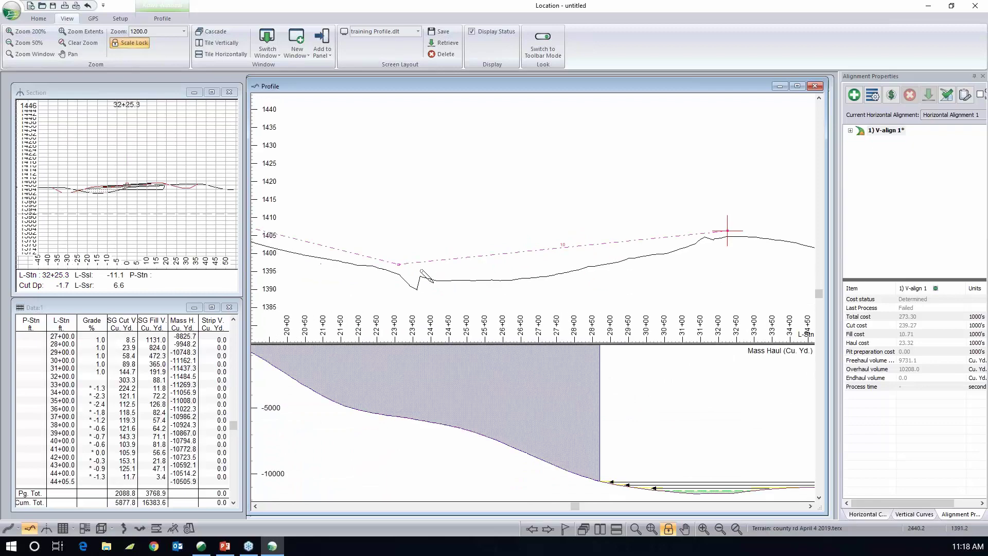
pyautogui.moveTo(399, 264); pyautogui.dragTo(398, 277)
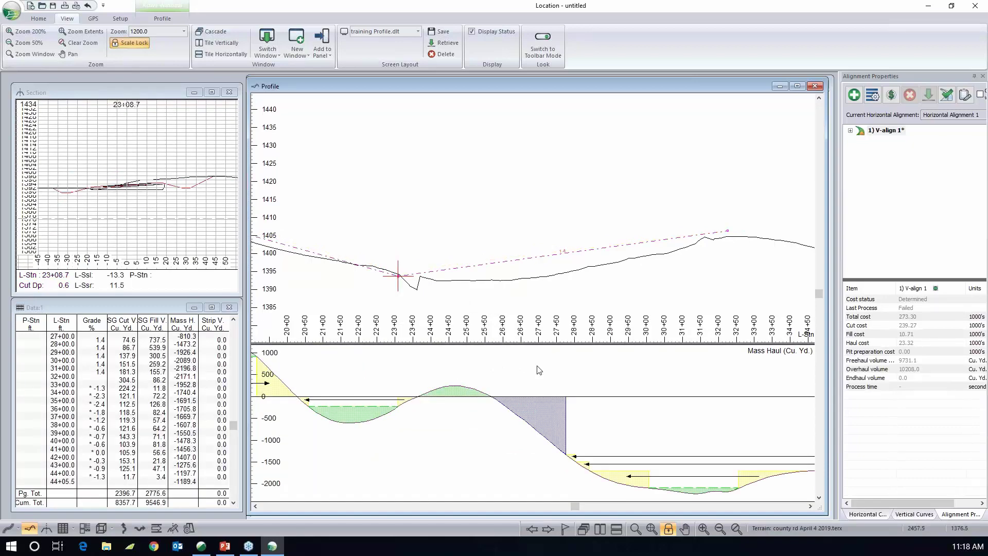
pyautogui.click(589, 507)
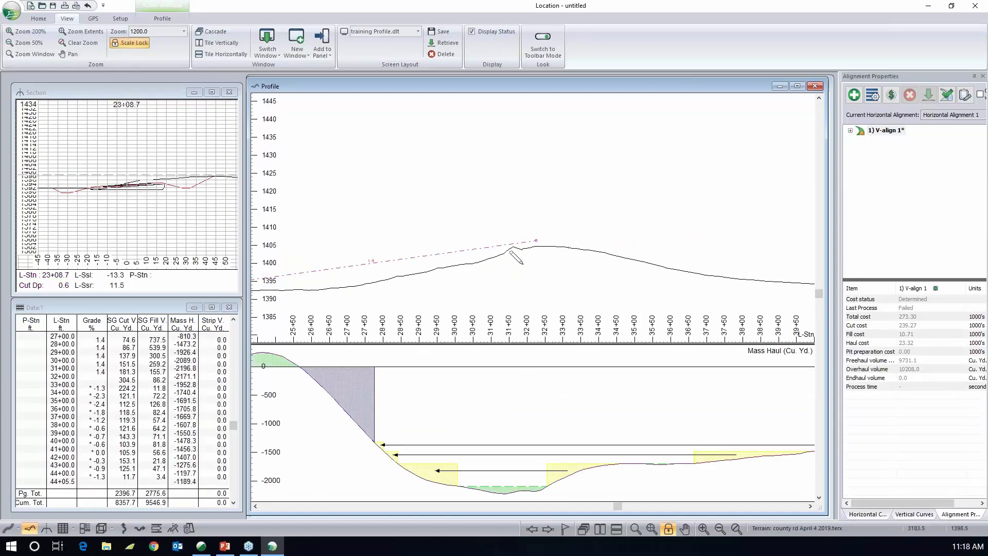
pyautogui.moveTo(536, 240); pyautogui.dragTo(537, 244)
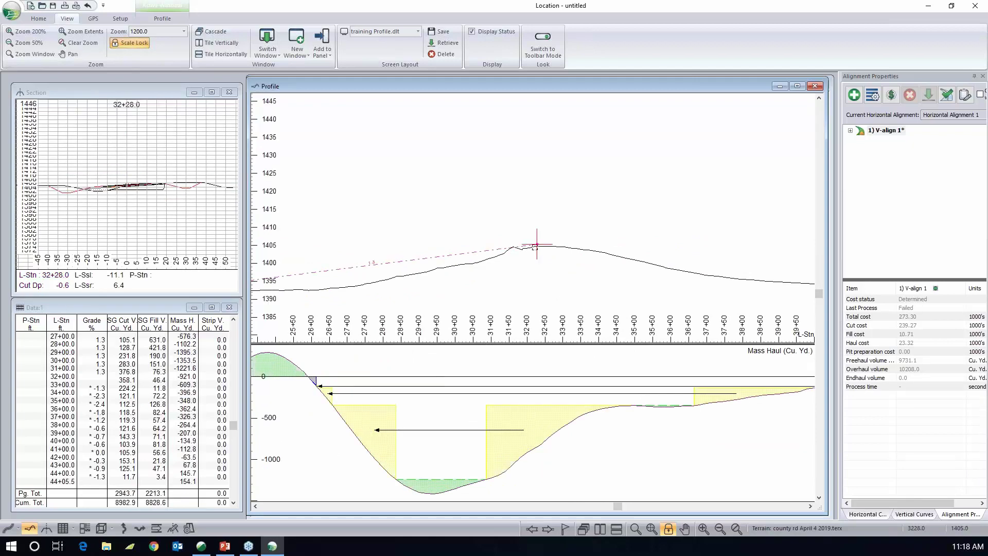
# Step: Extend the grade line to about station 44+04, add a grade break near 37+49 at elevation 1396.0, and review the final volume rows
pyautogui.moveTo(580, 296); pyautogui.dragTo(311, 297, button='middle')
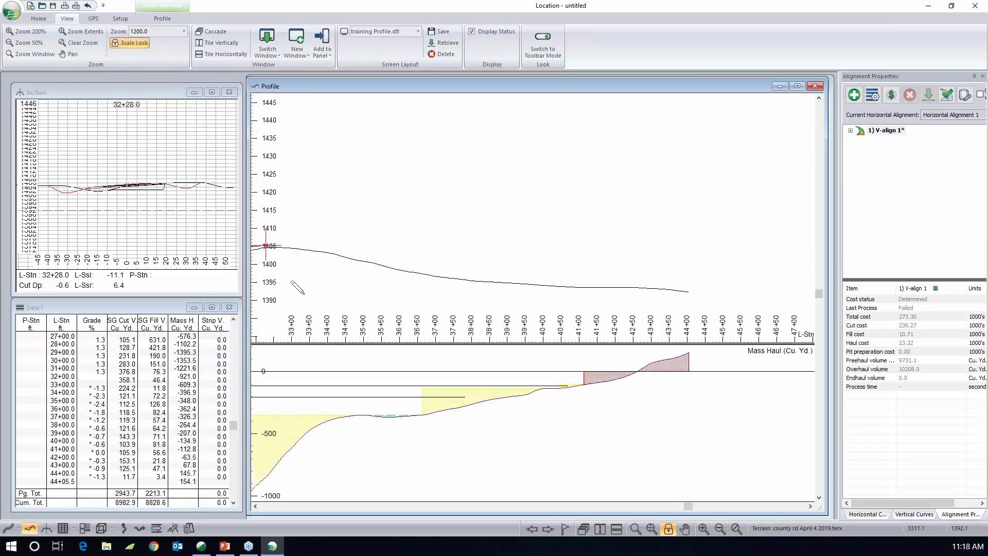
pyautogui.moveTo(470, 264)
pyautogui.mouseDown()
pyautogui.moveTo(527, 281)
pyautogui.moveTo(688, 291)
pyautogui.mouseUp()
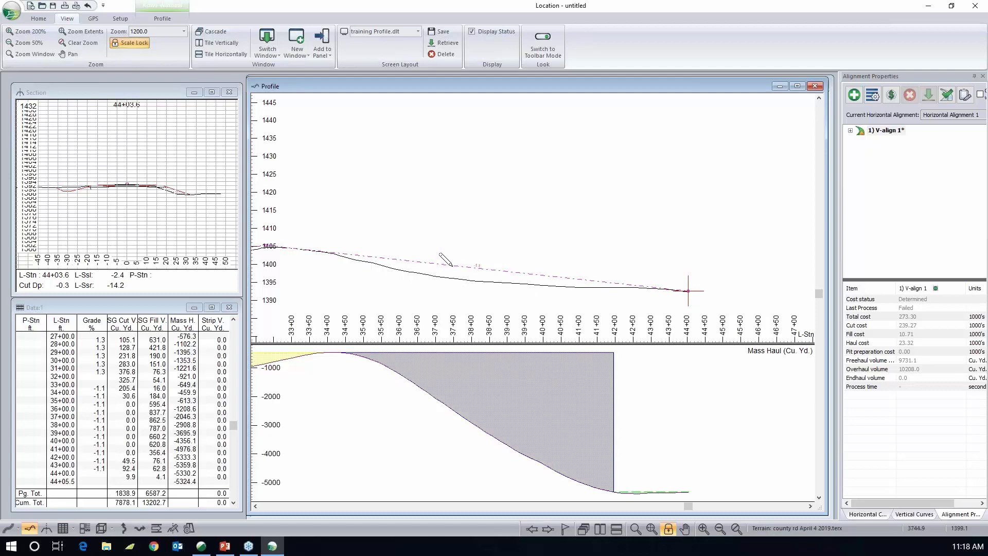
pyautogui.moveTo(453, 265); pyautogui.dragTo(453, 279)
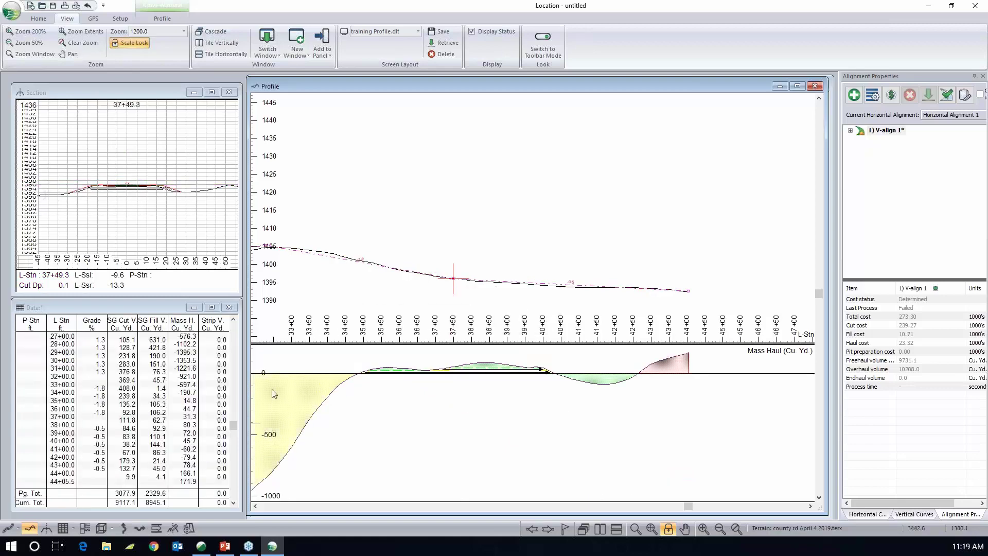
pyautogui.moveTo(232, 425); pyautogui.dragTo(236, 477)
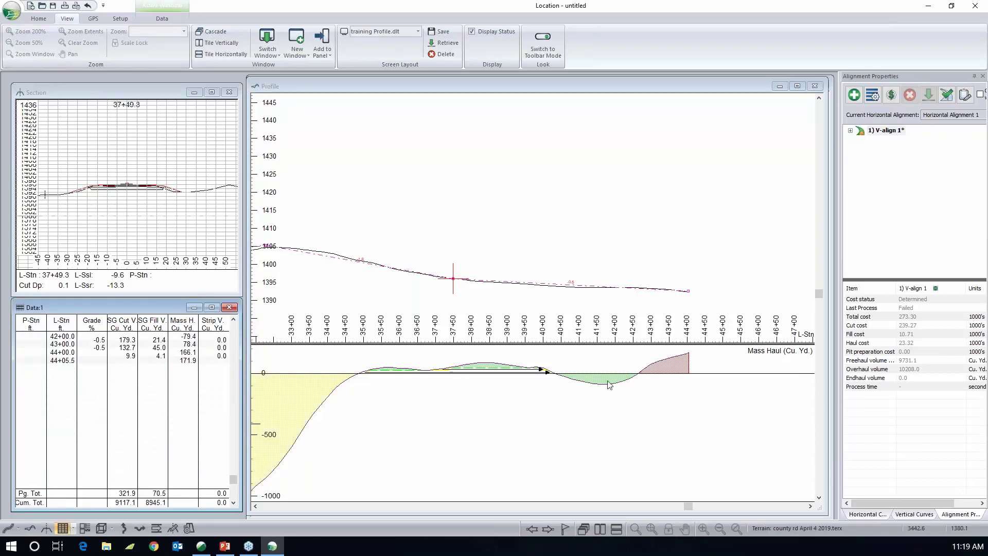
pyautogui.click(326, 297)
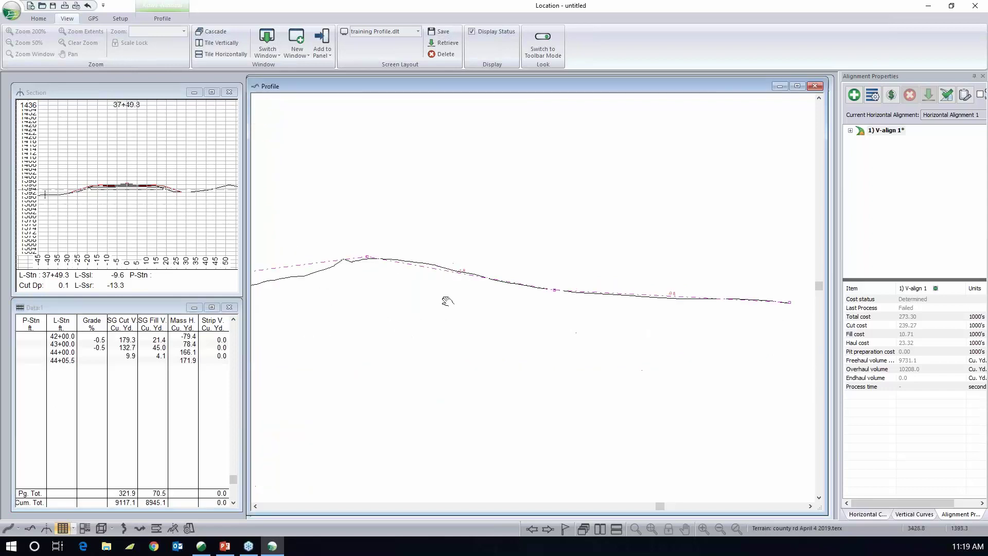
# Step: Open the vertical curve settings and step back through the grade breaks to the first one, at station 310.7
pyautogui.click(911, 515)
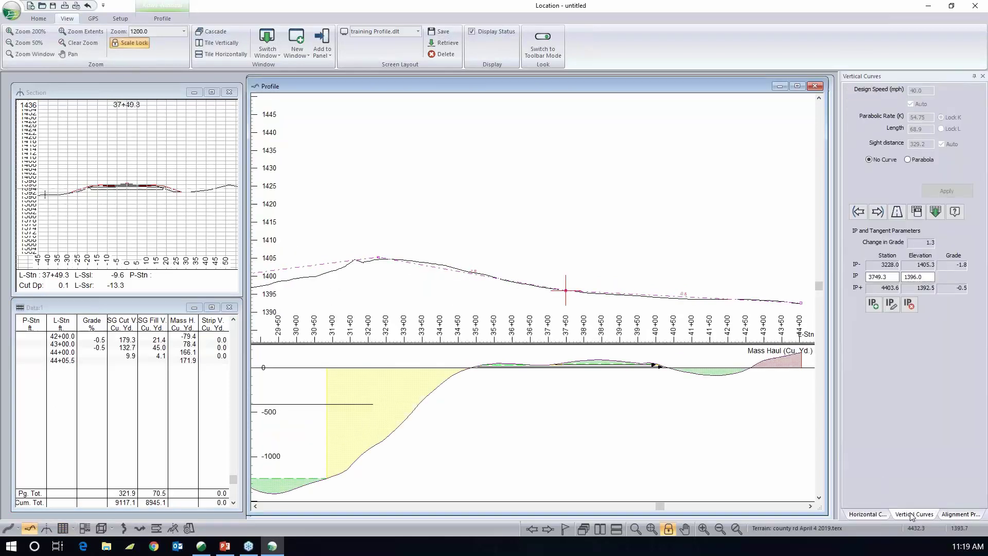
pyautogui.click(863, 214)
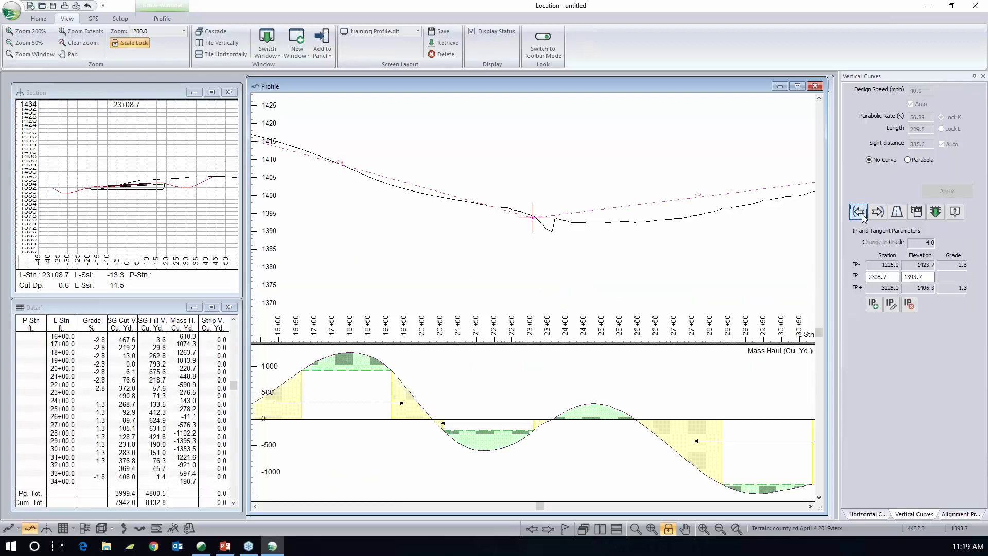
pyautogui.click(864, 214)
pyautogui.click(863, 215)
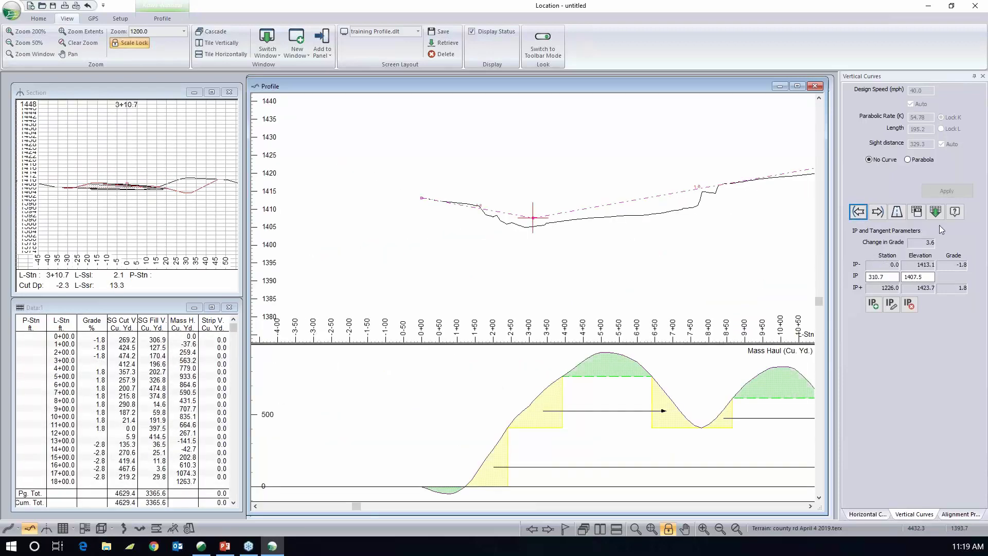
# Step: Add a parabolic vertical curve with a 40 mph design speed at the first grade break, station 310.7
pyautogui.click(936, 212)
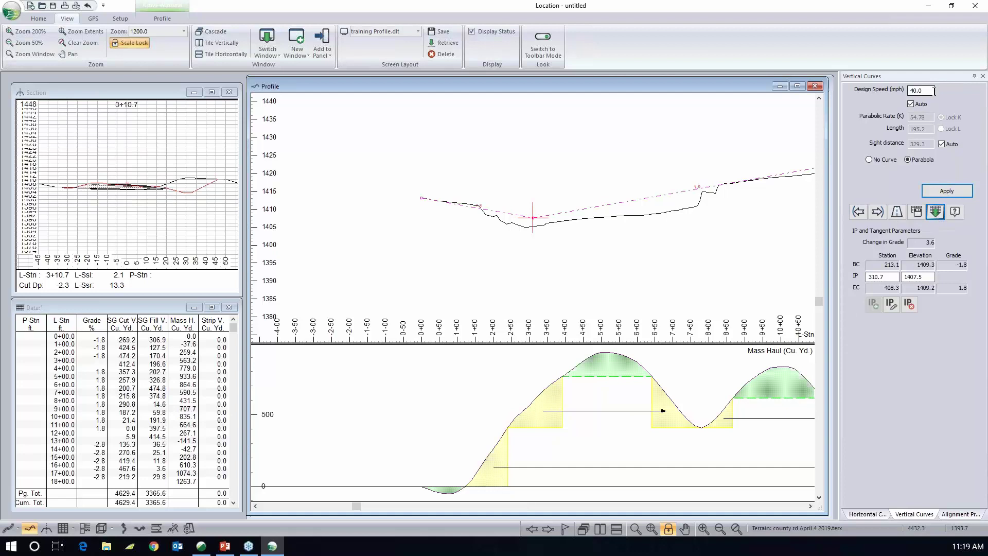
pyautogui.doubleClick(935, 90)
pyautogui.write('50')
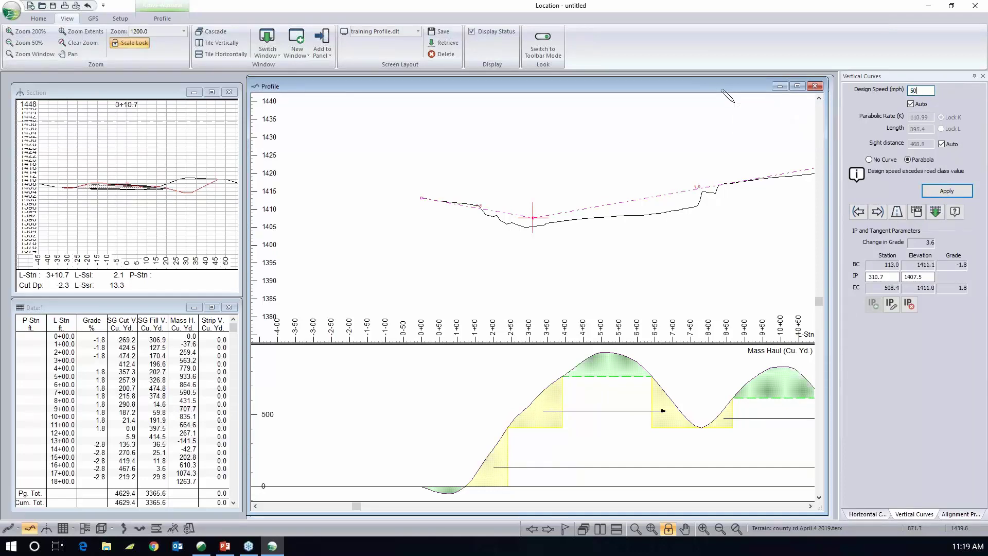
pyautogui.press('BackSpace')
pyautogui.press('BackSpace')
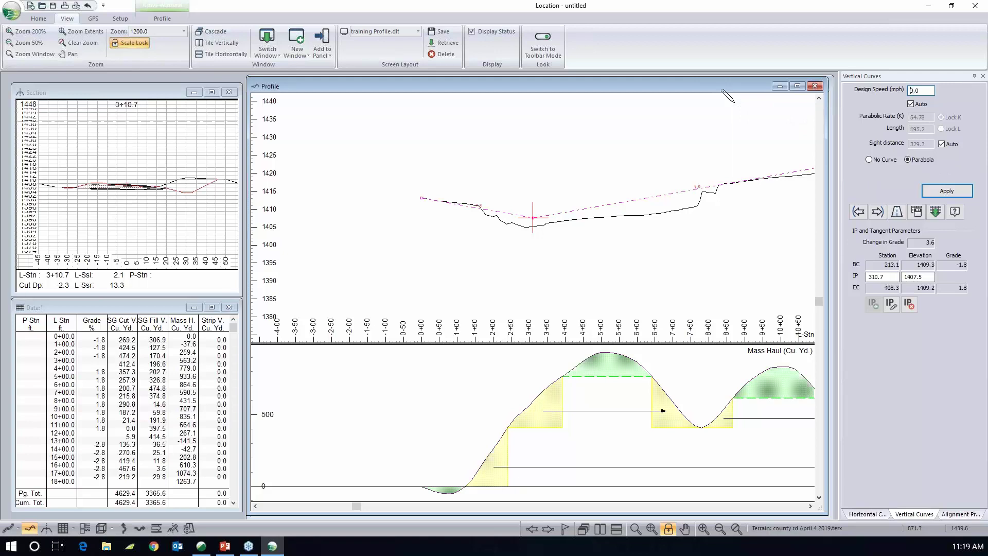
pyautogui.write('40')
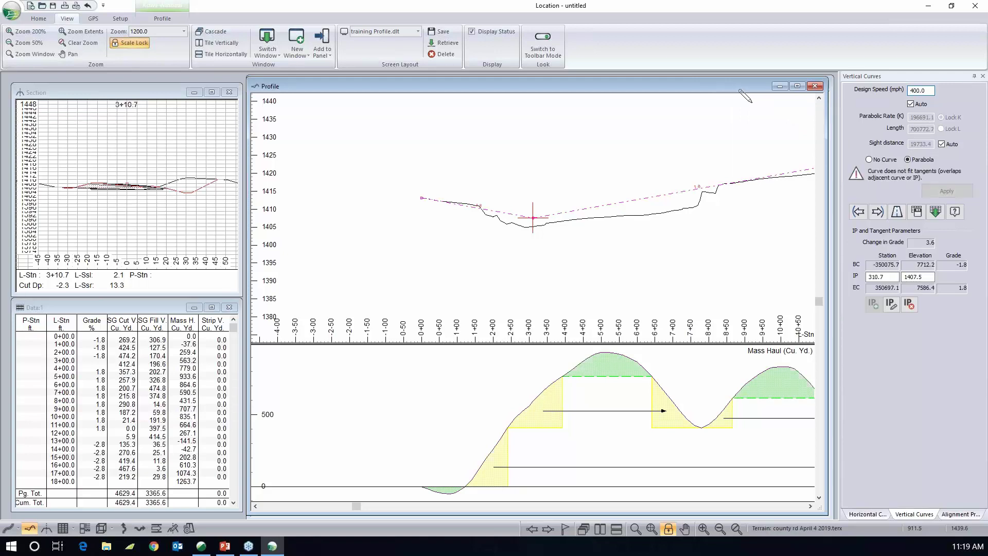
pyautogui.write('40')
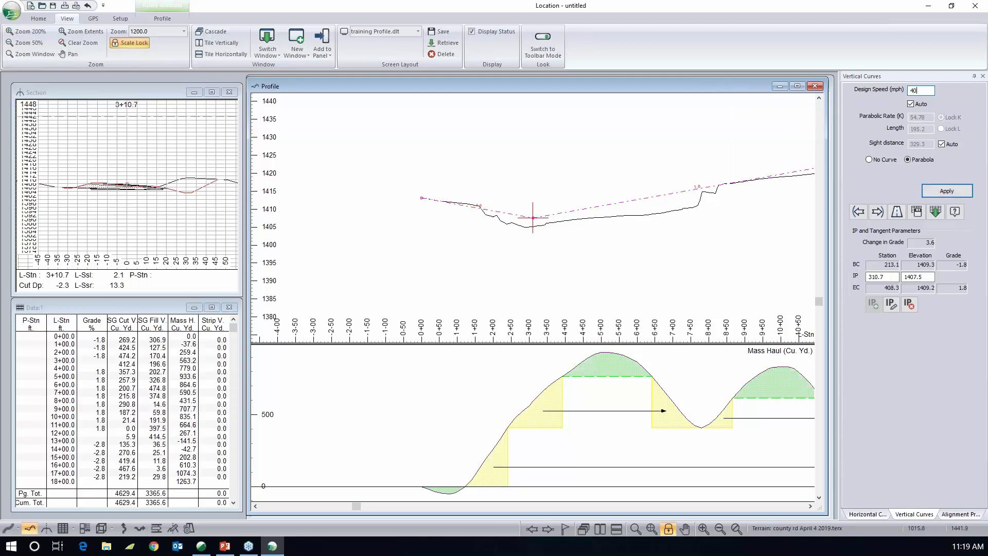
pyautogui.click(938, 190)
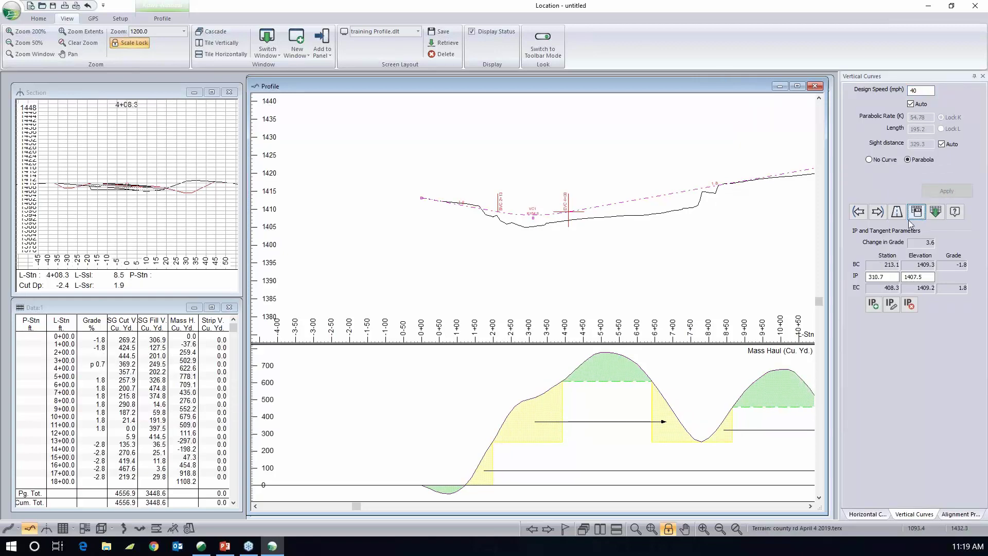
# Step: Add 40 mph parabolic vertical curves at the crest grade break, station 1226.0, and the low one at station 2308.7
pyautogui.click(880, 214)
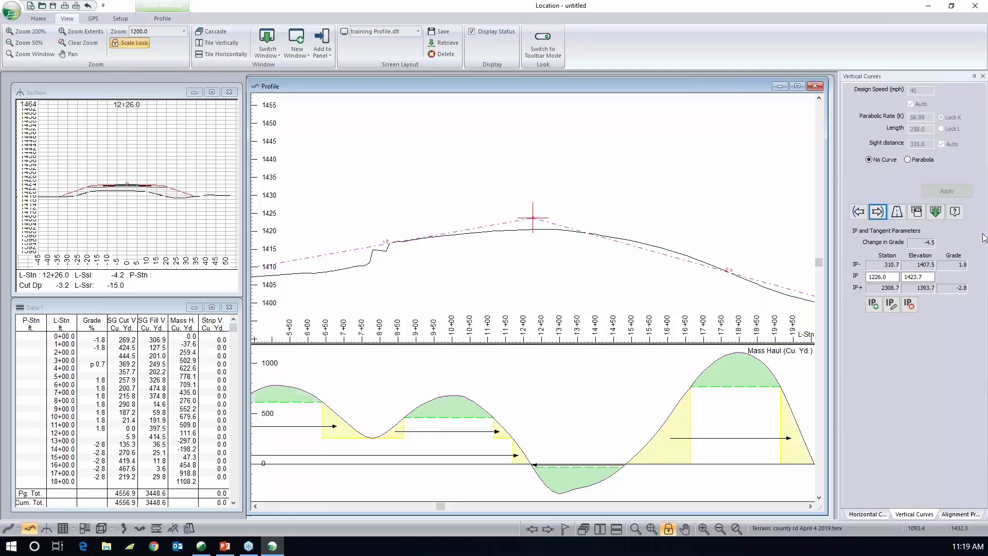
pyautogui.click(938, 213)
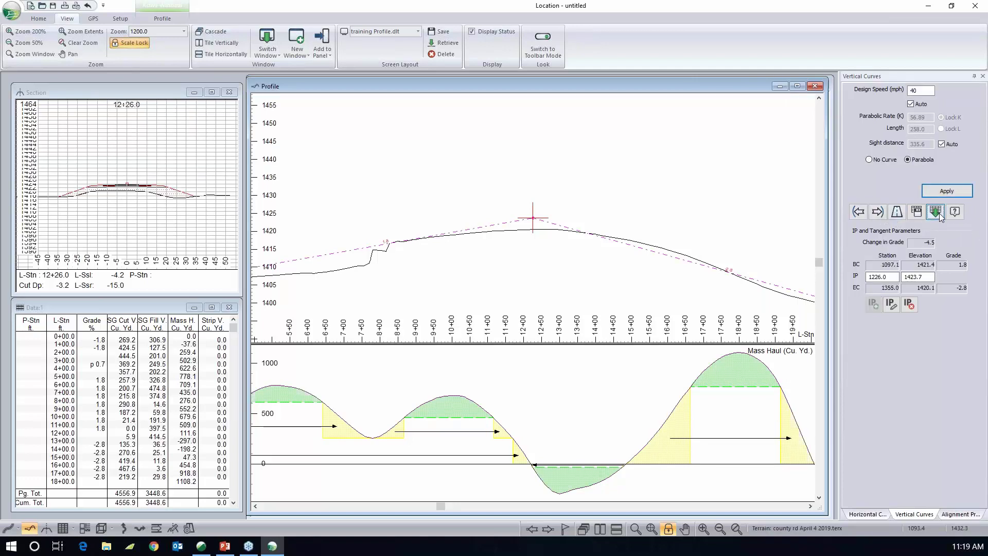
pyautogui.click(946, 192)
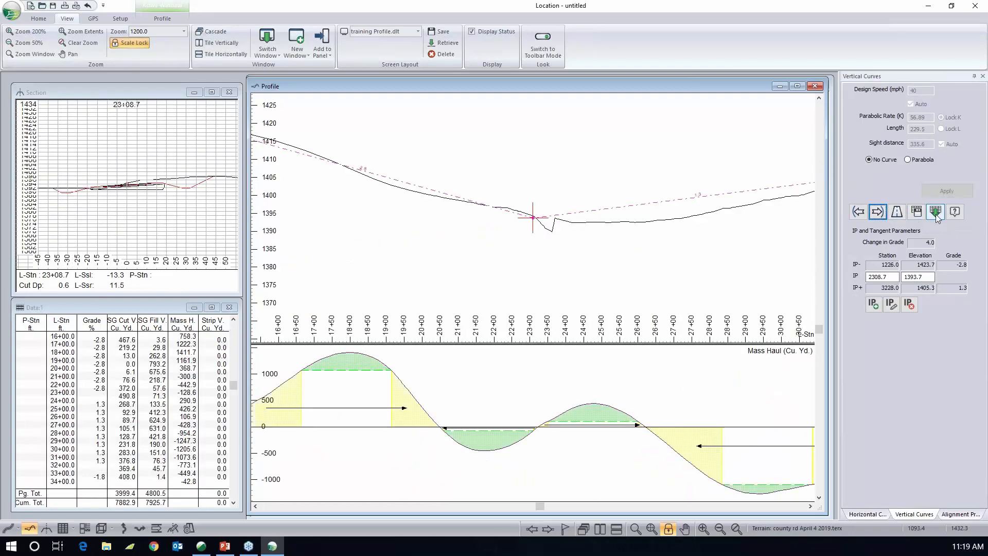
pyautogui.click(935, 213)
pyautogui.click(943, 192)
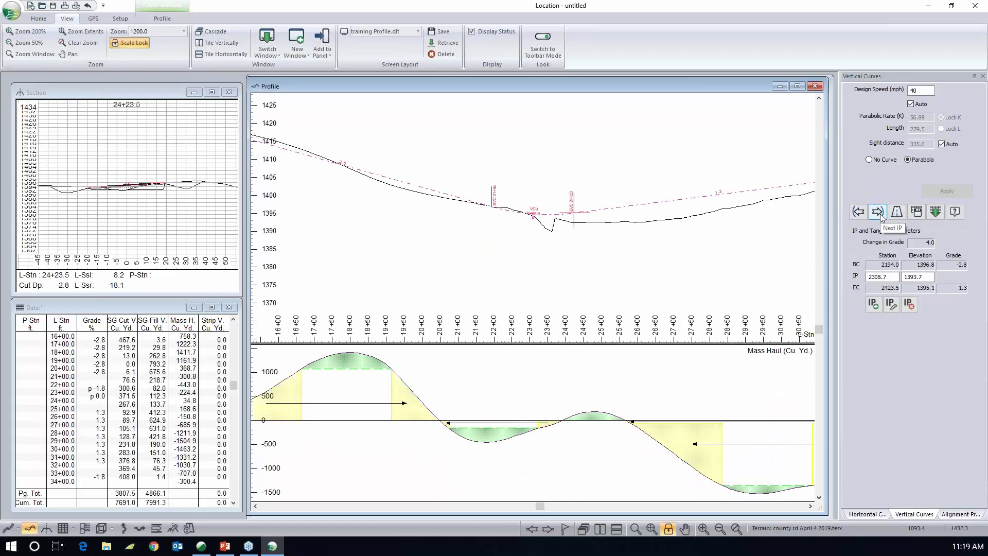
# Step: Add 40 mph parabolic vertical curves at the grade breaks at stations 3228.0 and 3749.3
pyautogui.click(878, 211)
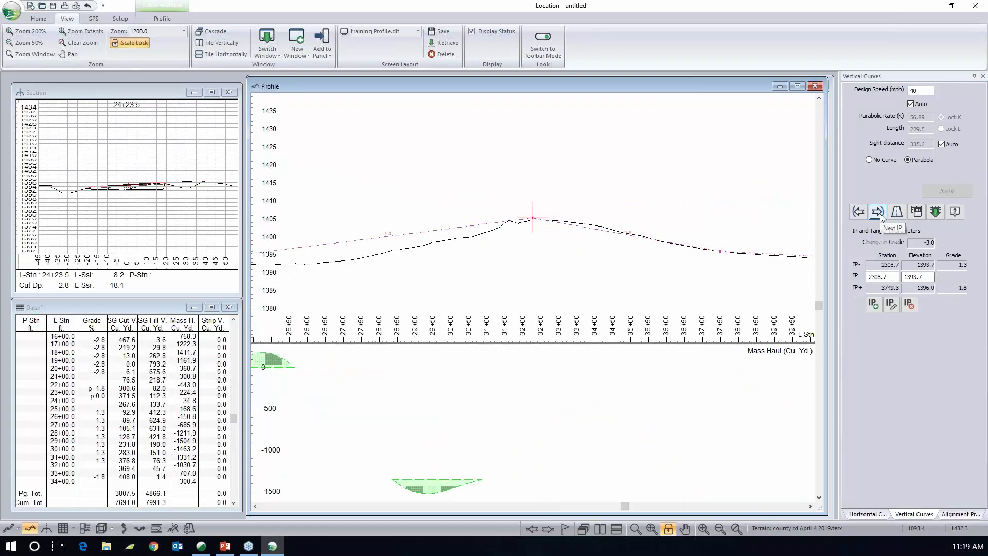
pyautogui.click(936, 211)
pyautogui.click(947, 191)
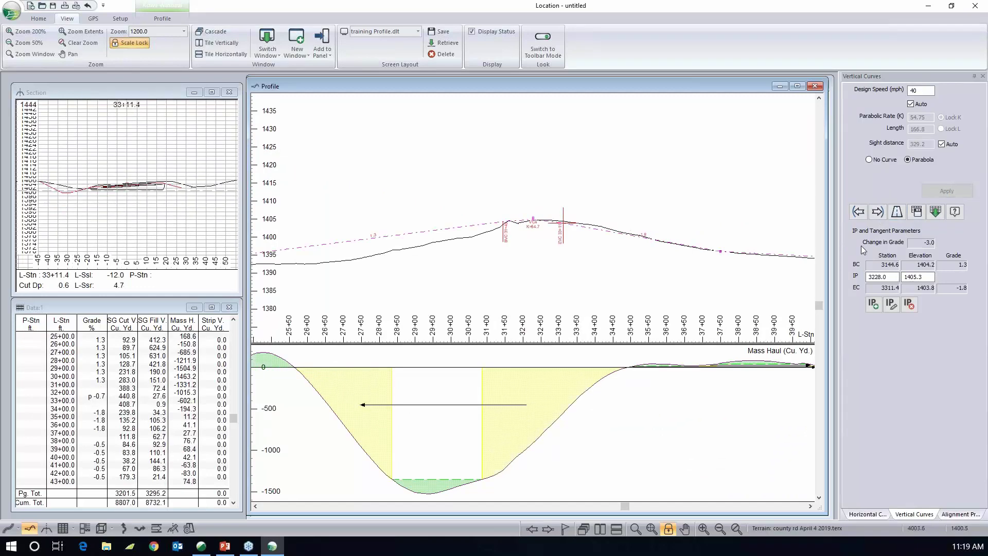
pyautogui.moveTo(605, 285); pyautogui.dragTo(405, 257, button='middle')
pyautogui.click(878, 212)
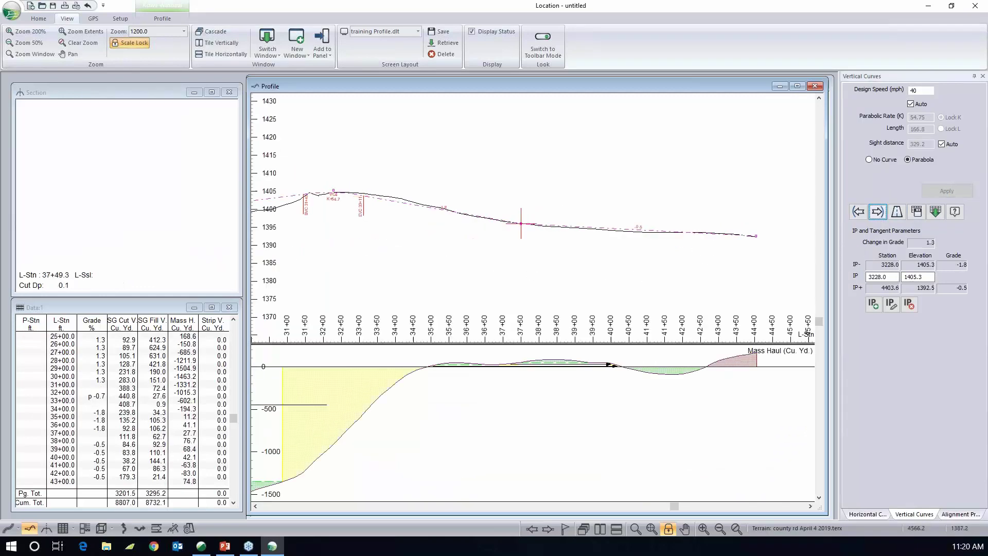
pyautogui.click(936, 212)
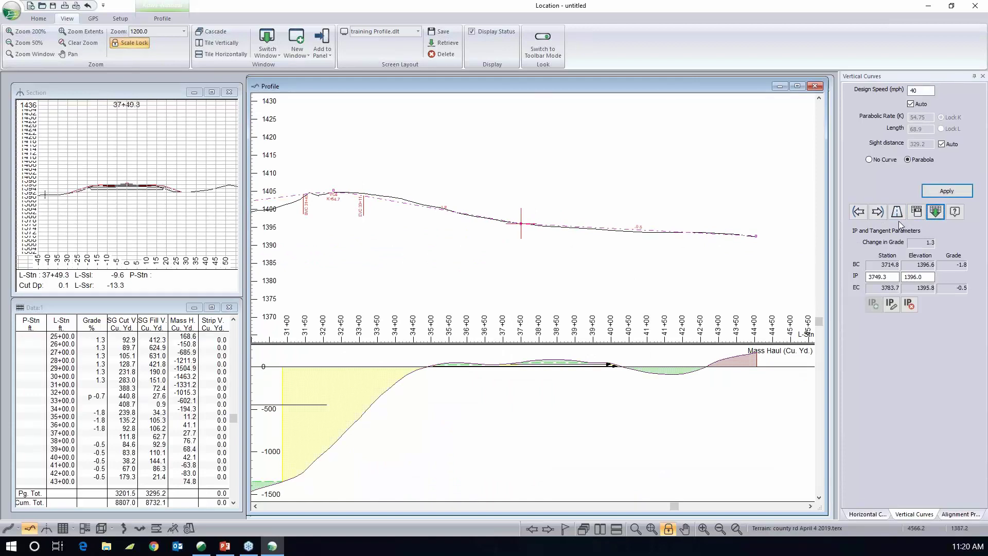
pyautogui.click(943, 192)
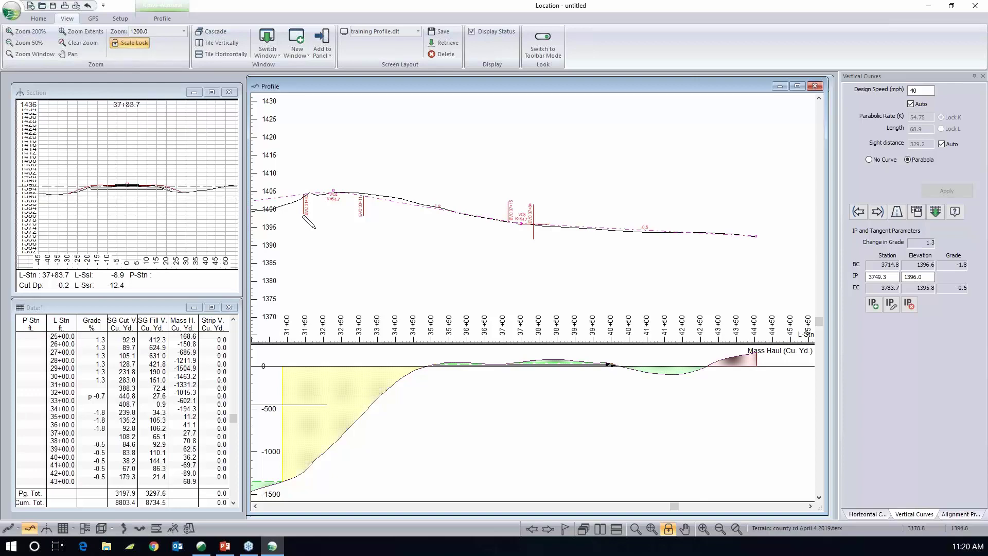
# Step: Examine the new vertical curves and the mass haul back along the profile from station 37+50 to about 18+00
pyautogui.moveTo(346, 236); pyautogui.dragTo(519, 249)
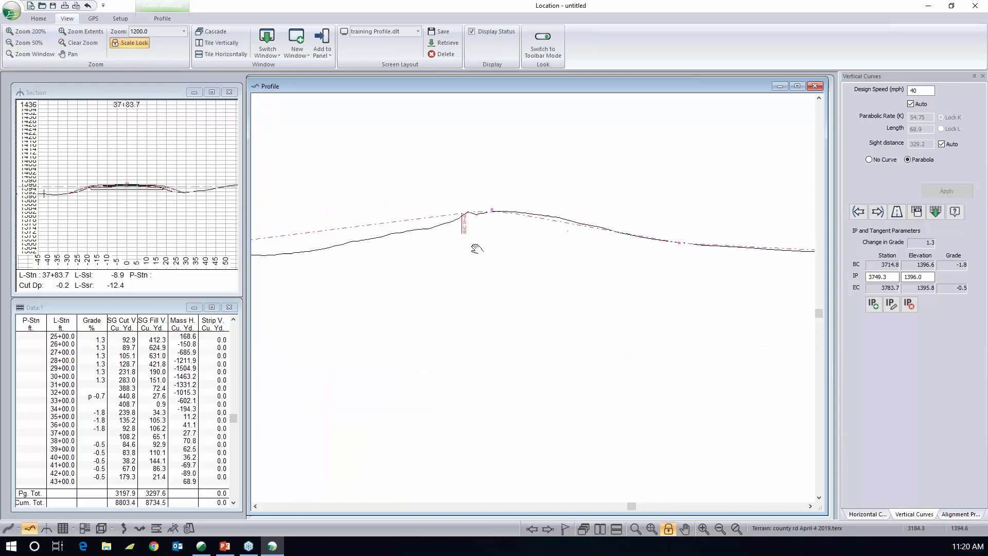
pyautogui.moveTo(410, 260); pyautogui.dragTo(531, 229)
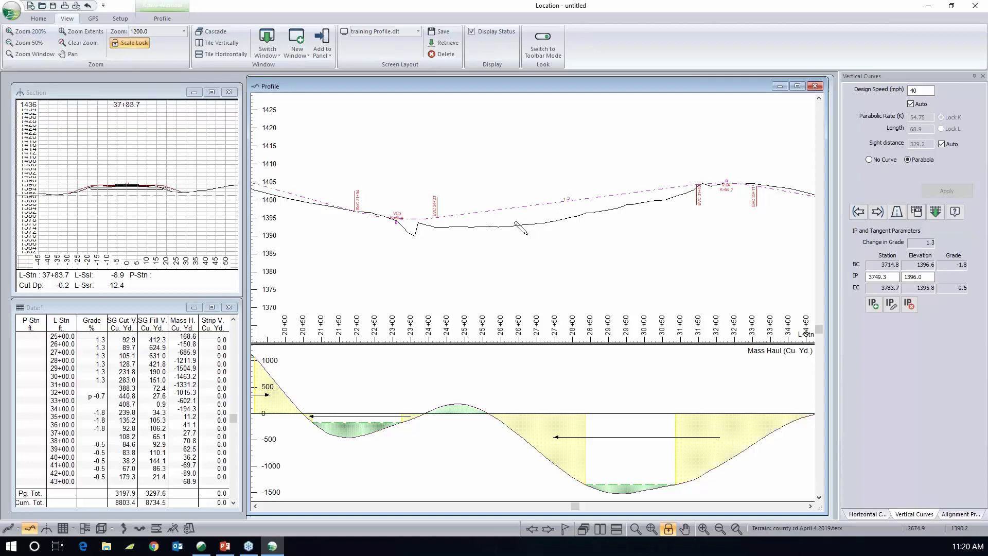
pyautogui.moveTo(527, 234)
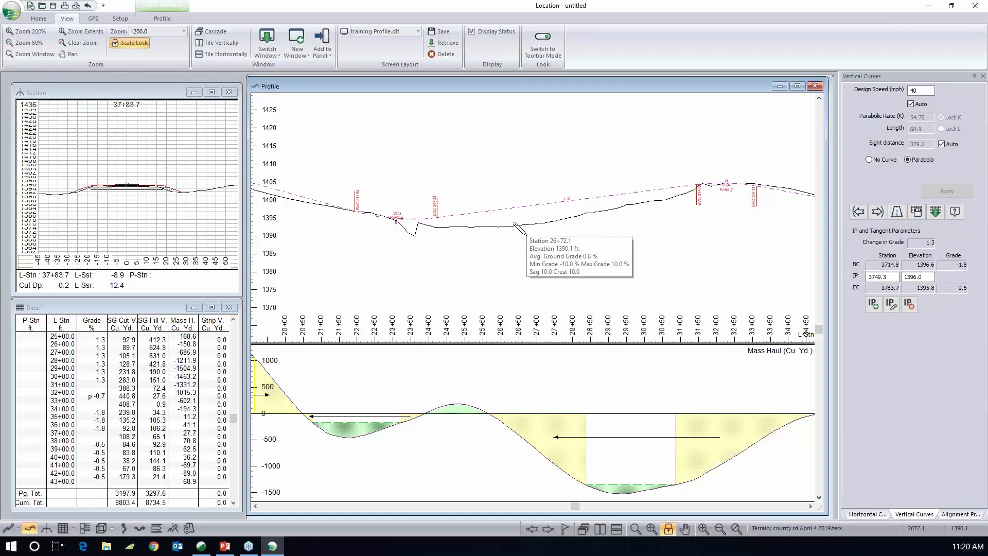
pyautogui.moveTo(454, 233); pyautogui.dragTo(507, 236, button='middle')
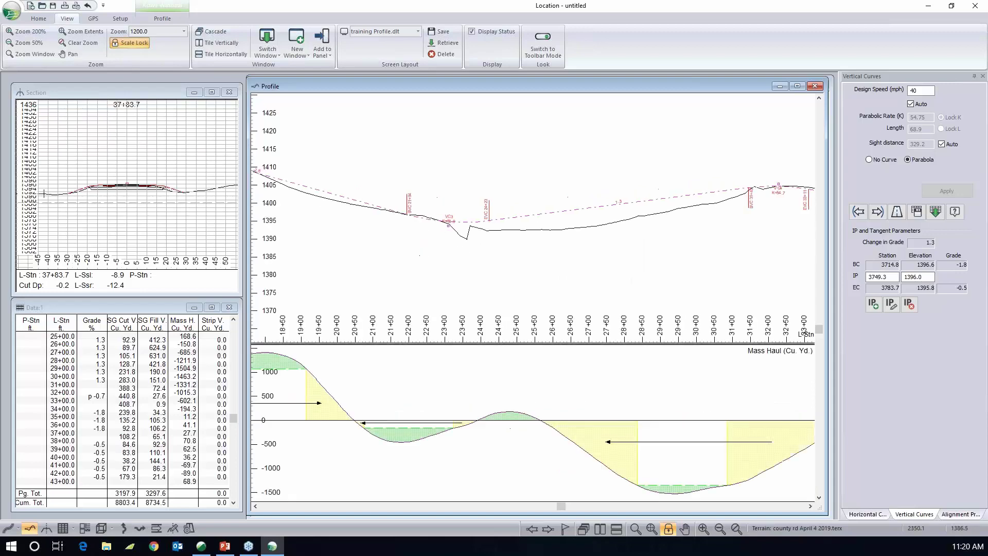
pyautogui.moveTo(392, 210)
pyautogui.moveTo(643, 261)
pyautogui.mouseDown(button='middle')
pyautogui.moveTo(378, 281)
pyautogui.moveTo(501, 249)
pyautogui.moveTo(583, 255)
pyautogui.mouseUp(button='middle')
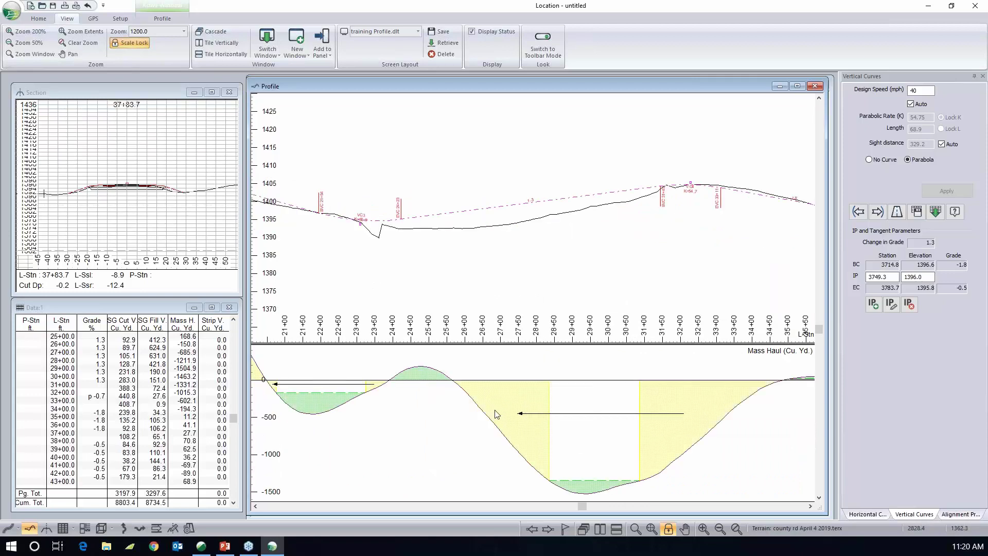
pyautogui.moveTo(309, 295); pyautogui.dragTo(416, 274, button='middle')
# Step: Create a new vertical alignment optimization with both its name and description set to optimal
pyautogui.click(972, 515)
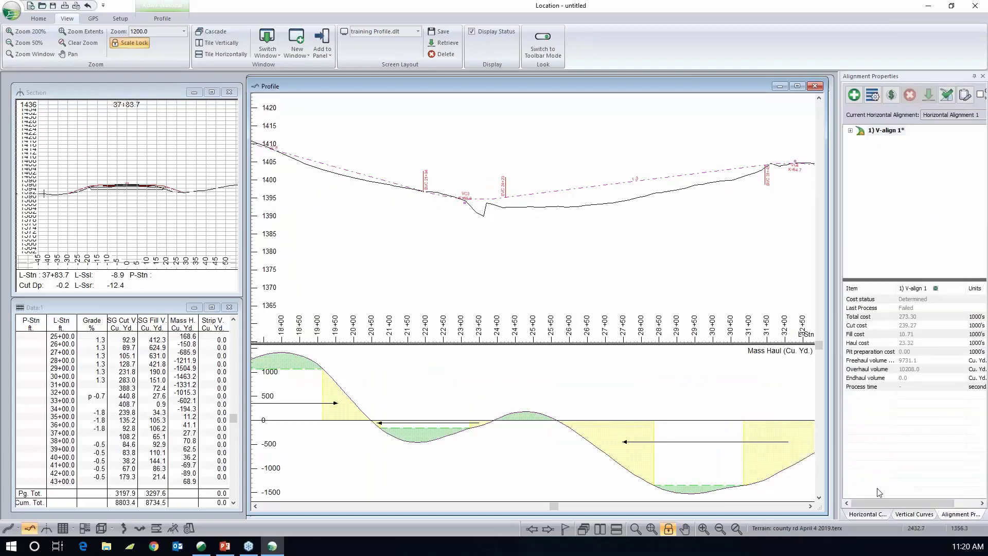
pyautogui.click(854, 95)
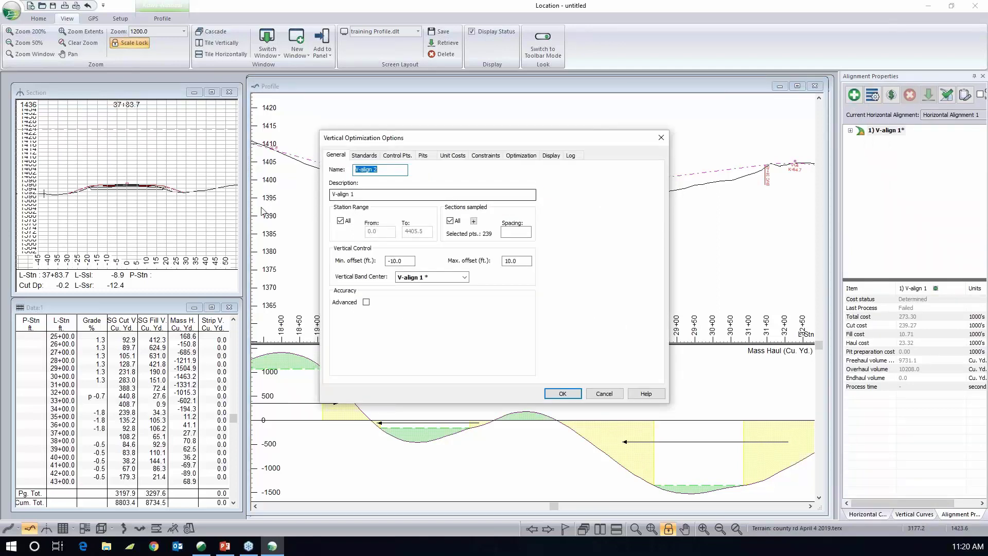
pyautogui.write('optimal')
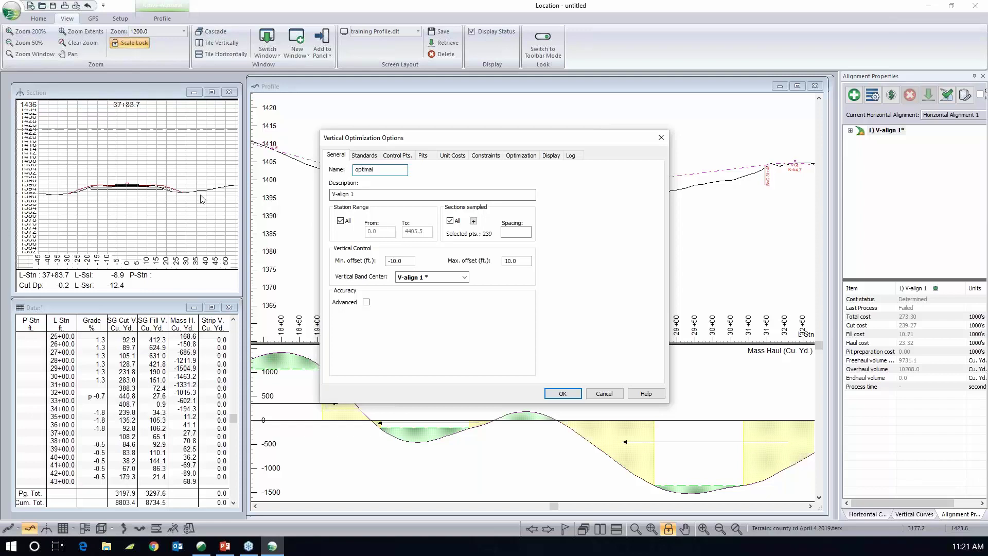
pyautogui.press('Tab')
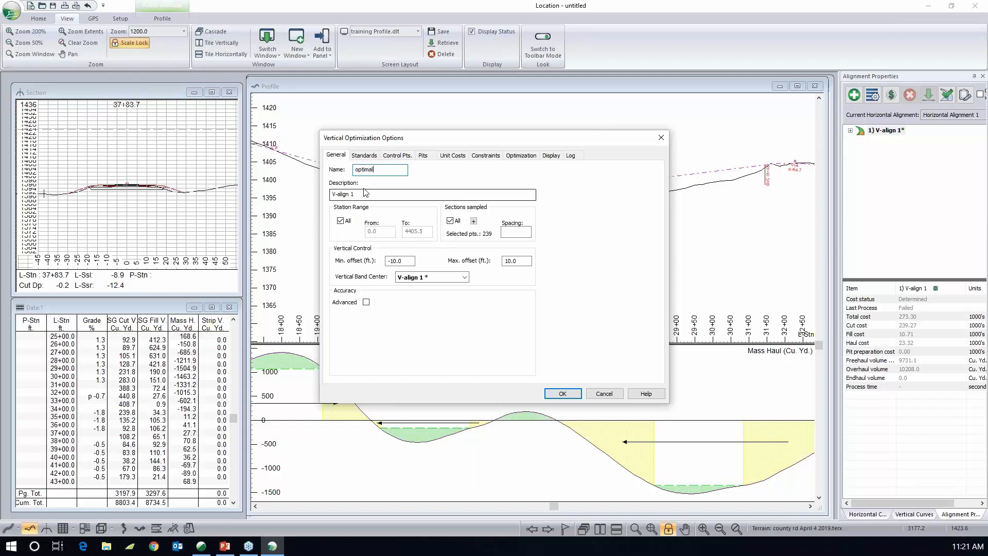
pyautogui.write('optimal')
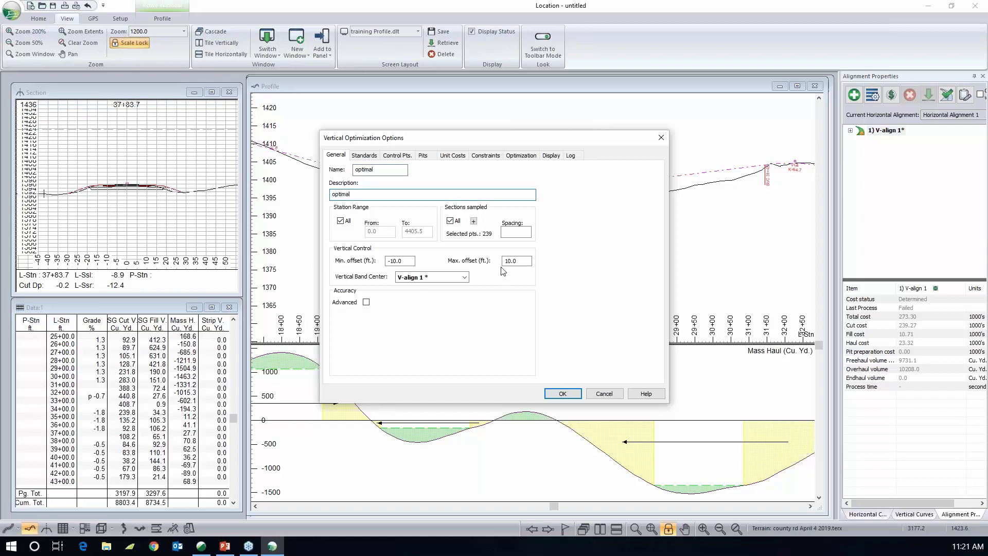
# Step: Set the optimization standards to minimum K 55 for sag and crest, Curves and tangents [Slow], and minimum curve length 100 ft
pyautogui.click(365, 155)
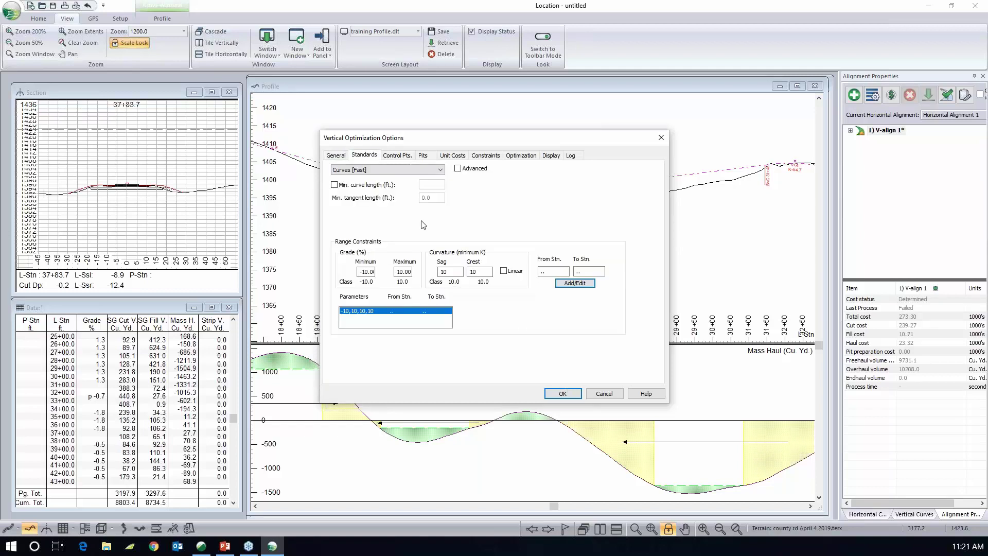
pyautogui.doubleClick(451, 271)
pyautogui.write('55')
pyautogui.press('Tab')
pyautogui.write('55')
pyautogui.click(437, 170)
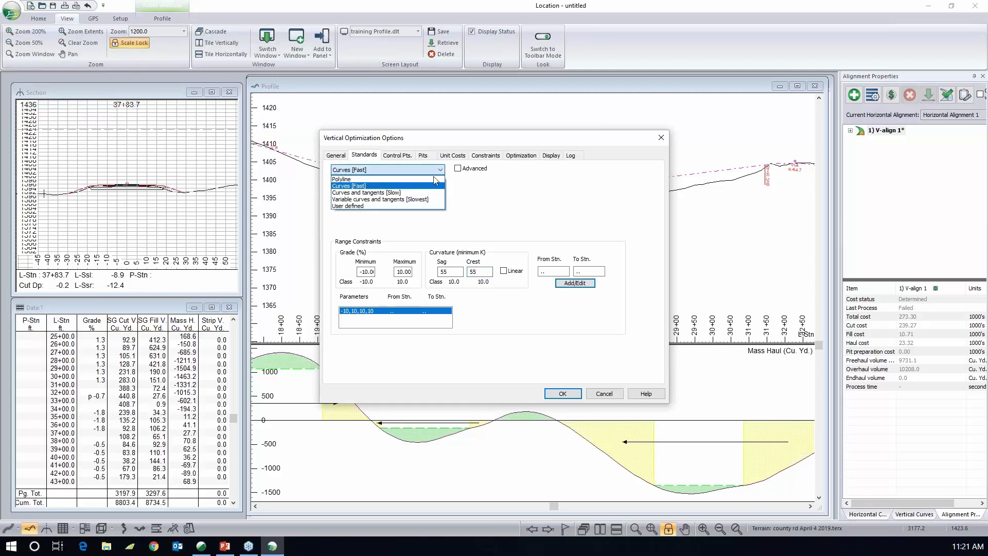
pyautogui.click(410, 193)
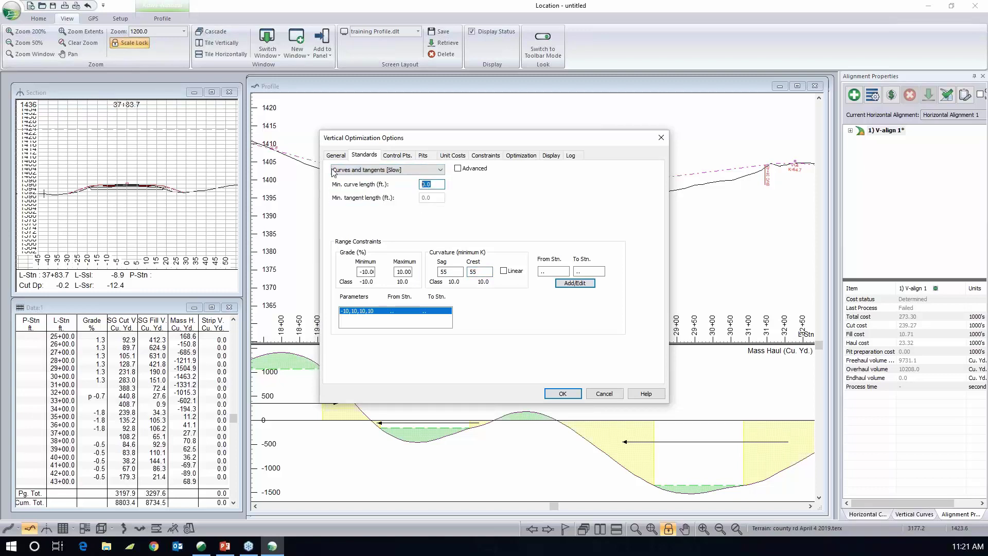
pyautogui.write('100')
pyautogui.click(569, 285)
# Step: Add vertical control points at the start and at the end of the alignment
pyautogui.click(396, 155)
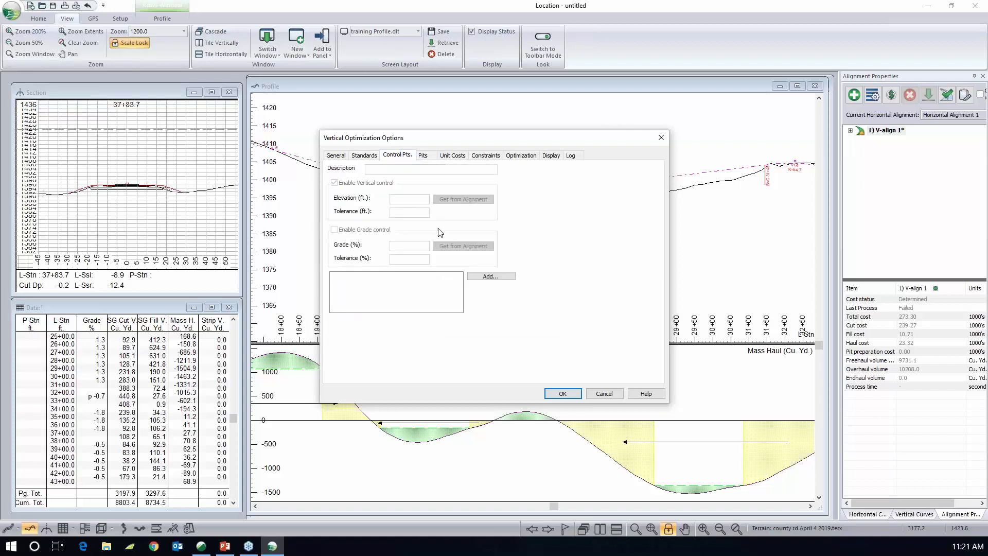
pyautogui.click(501, 280)
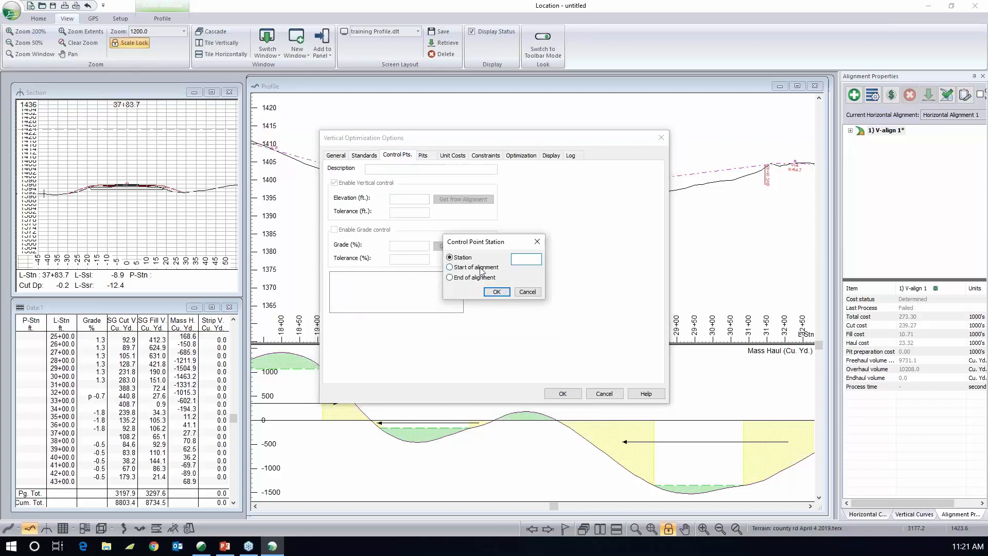
pyautogui.click(482, 272)
pyautogui.click(496, 294)
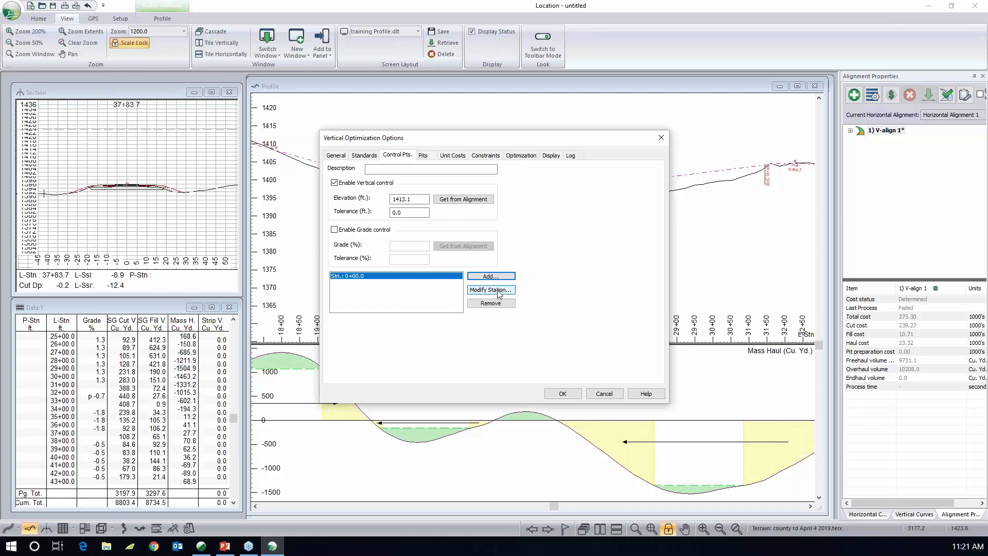
pyautogui.click(501, 280)
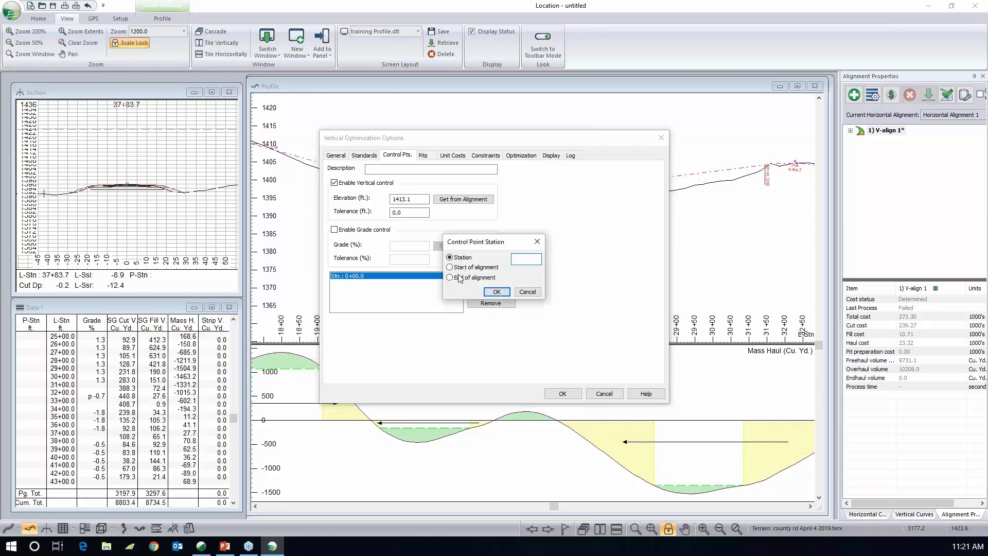
pyautogui.click(450, 278)
pyautogui.click(497, 293)
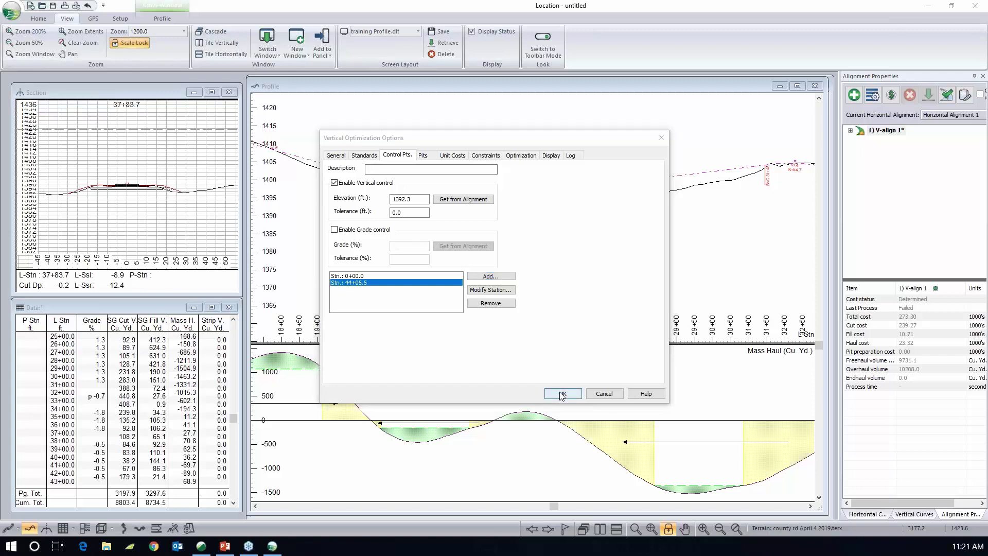
# Step: Check the pit and earthwork unit cost settings, then accept the optimization options and recalculate the entire design
pyautogui.click(423, 155)
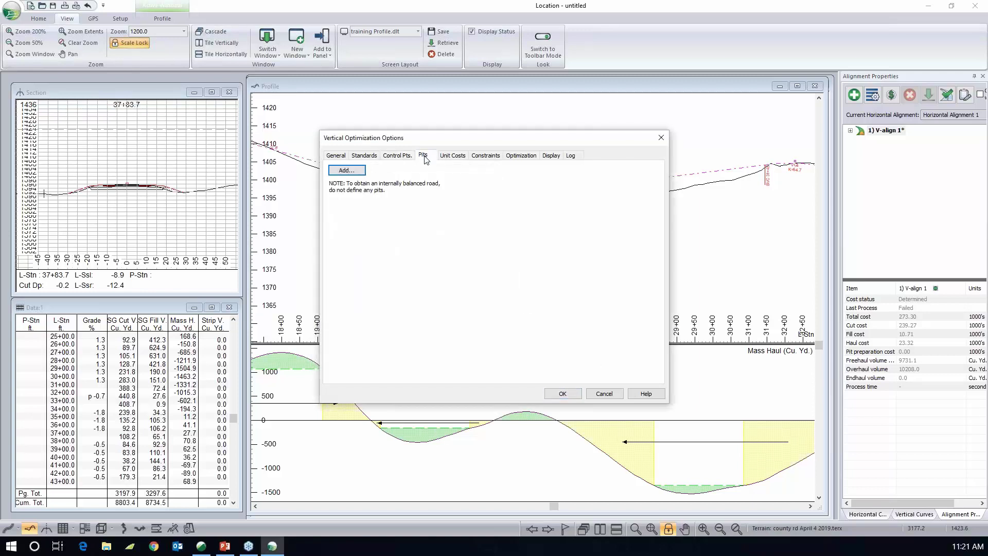
pyautogui.click(452, 155)
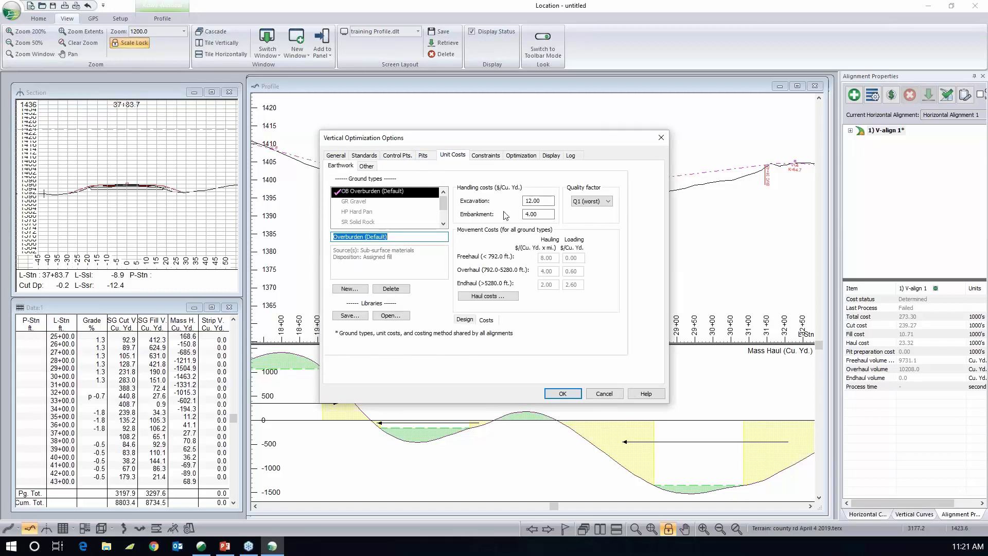
pyautogui.doubleClick(553, 200)
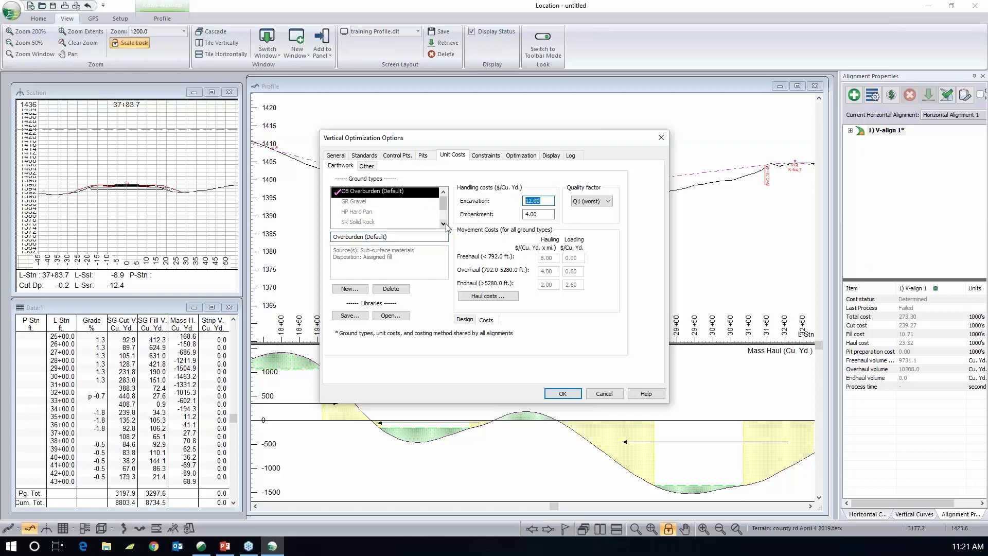
pyautogui.press('Tab')
pyautogui.click(564, 395)
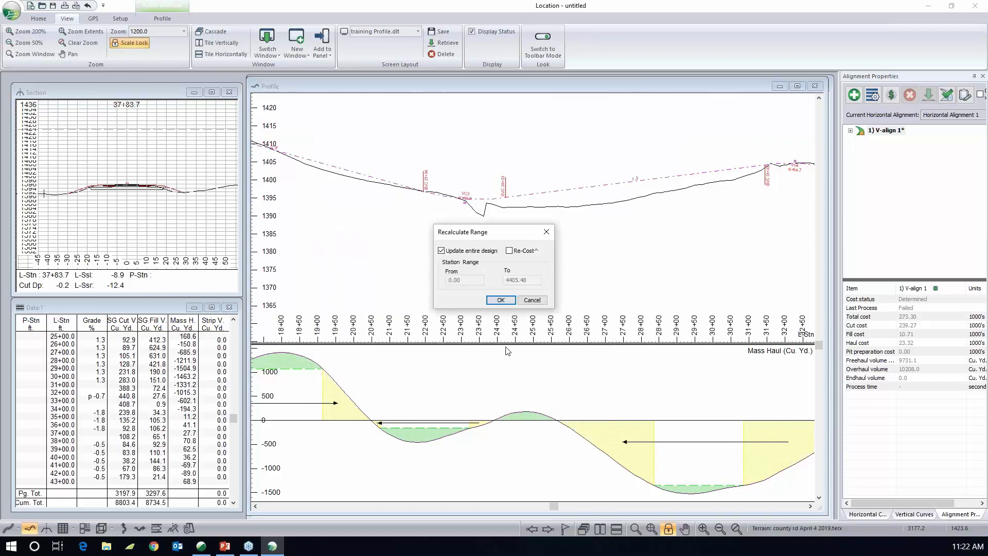
pyautogui.click(501, 300)
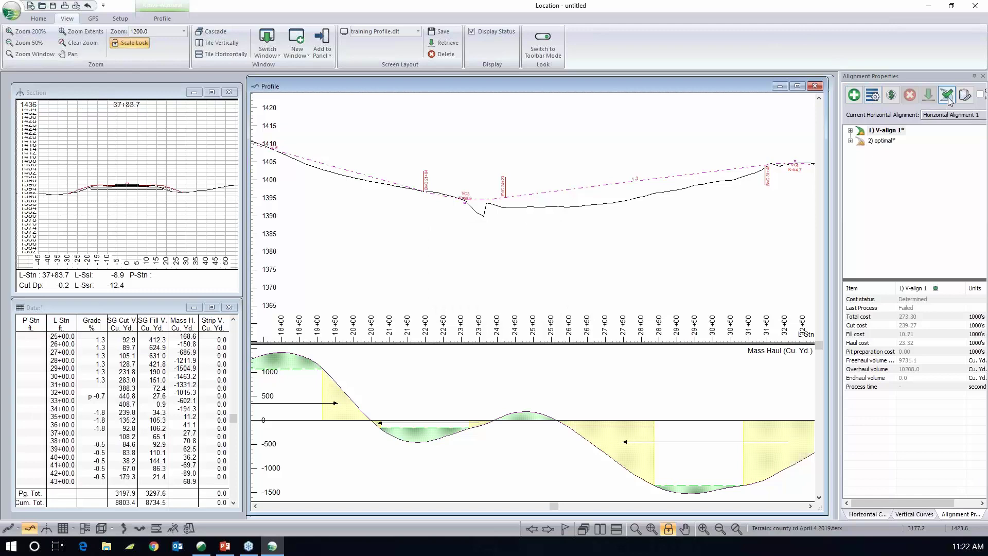
# Step: Process the optimal alignment with the Optimal Profile option, stop the run at the partial solution and close the log
pyautogui.click(889, 141)
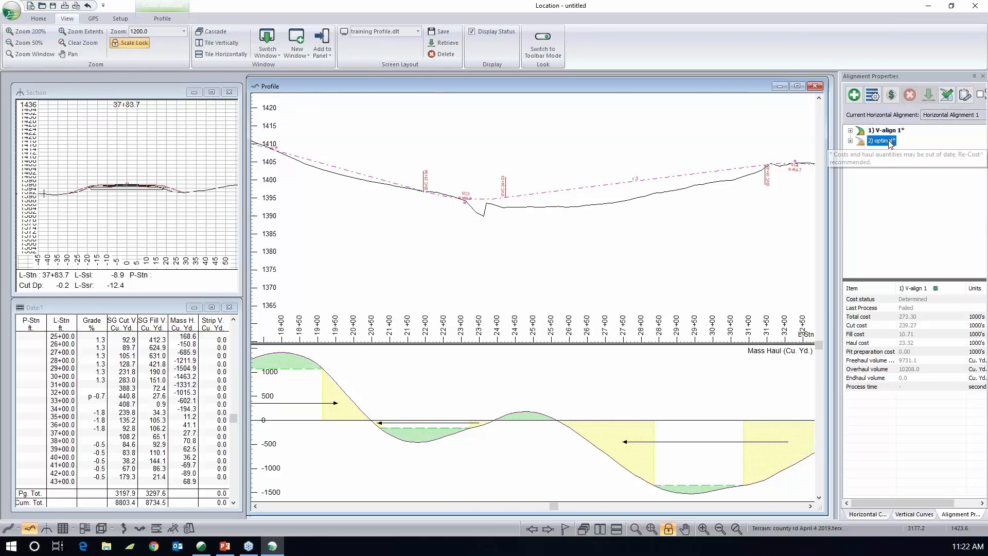
pyautogui.click(947, 95)
pyautogui.click(487, 321)
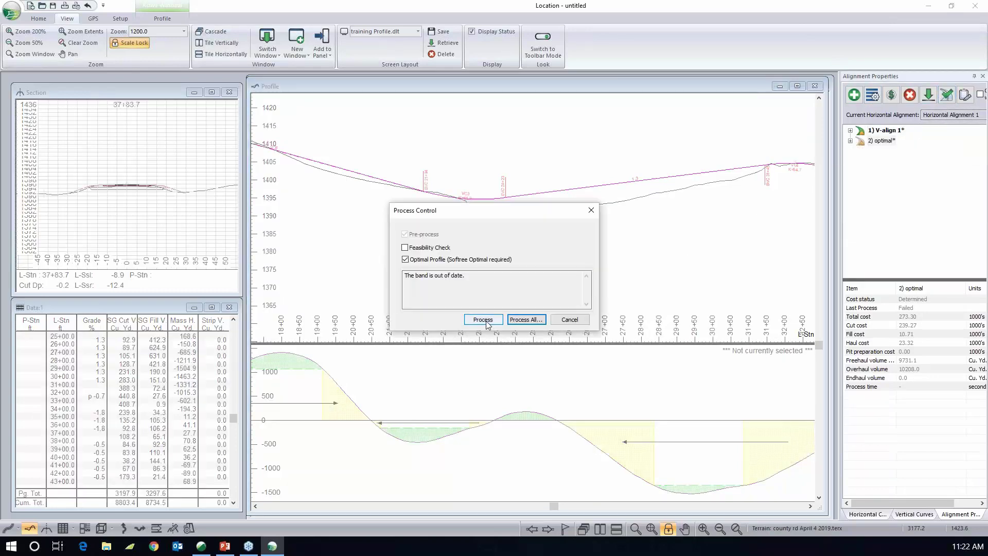
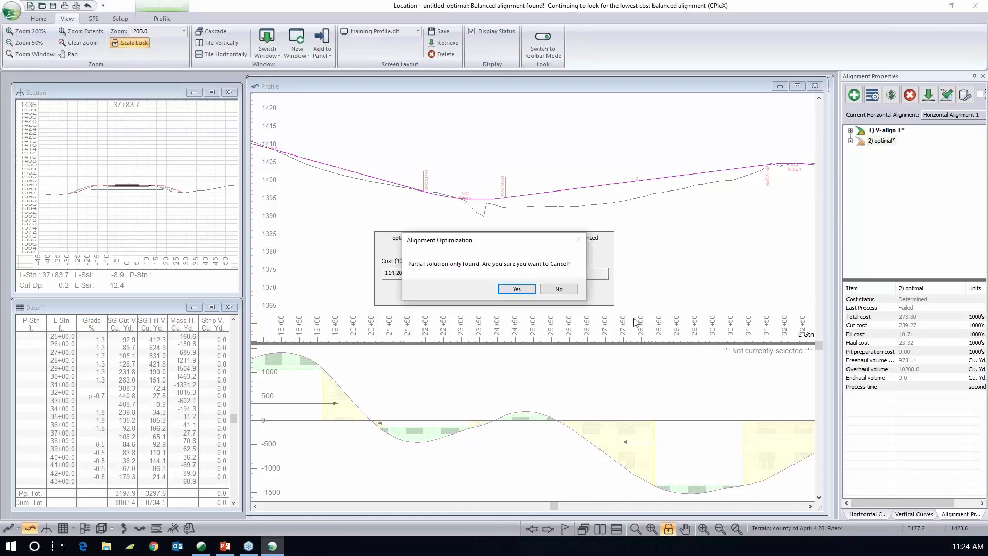
pyautogui.click(517, 289)
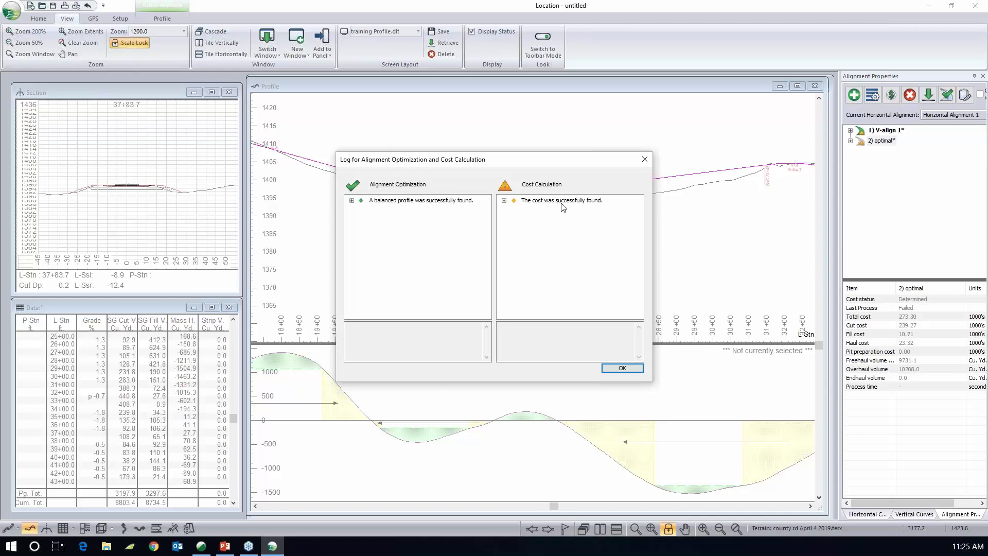
pyautogui.click(622, 370)
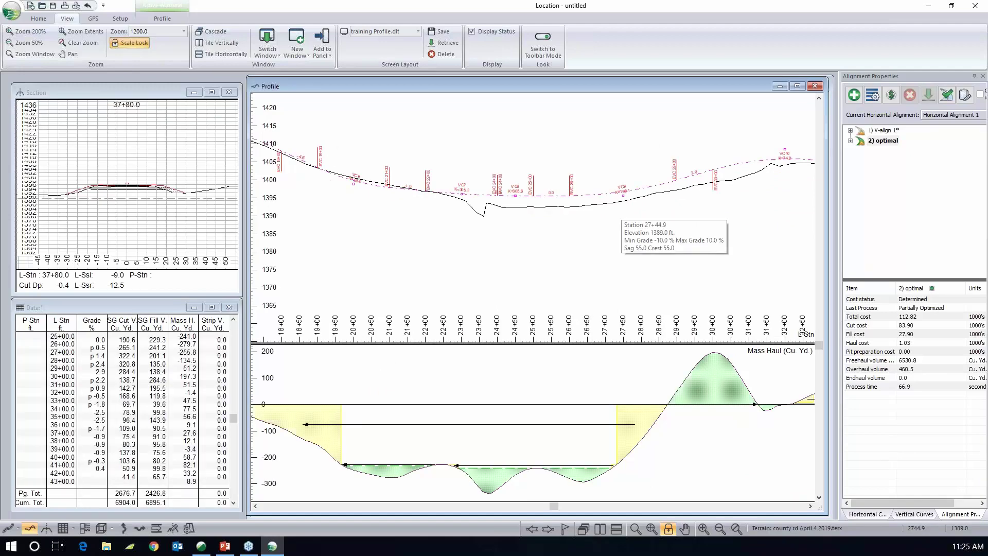
# Step: Examine the optimized profile and its mass haul, and view the cross sections at stations 25+40 and 23+60
pyautogui.moveTo(381, 282); pyautogui.dragTo(444, 299, button='middle')
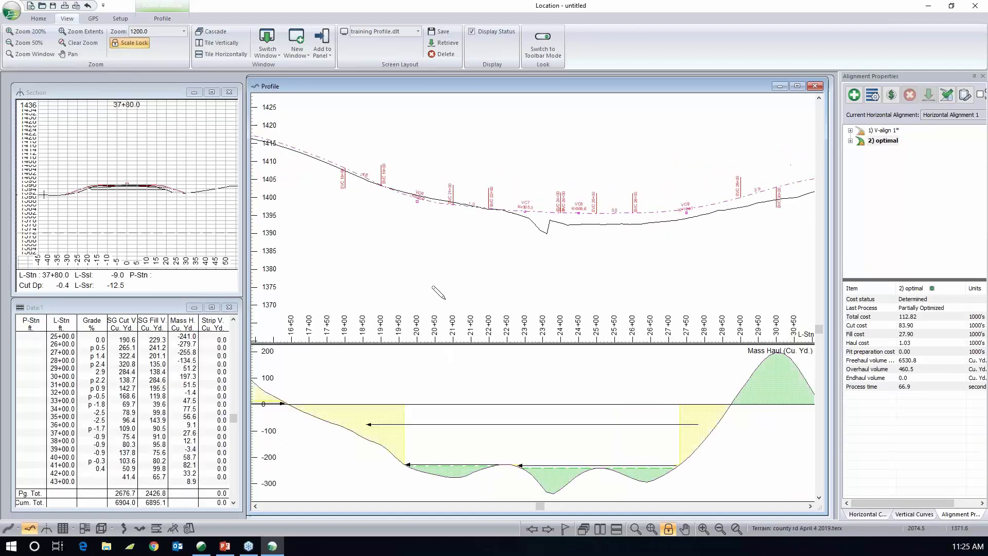
pyautogui.scroll(-2, 438, 292)
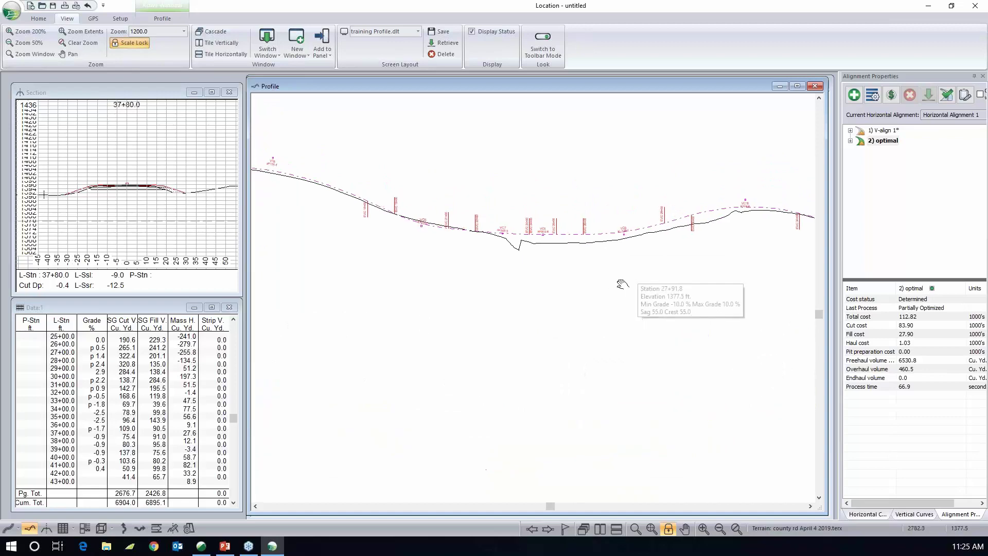
pyautogui.moveTo(622, 285); pyautogui.dragTo(597, 283, button='middle')
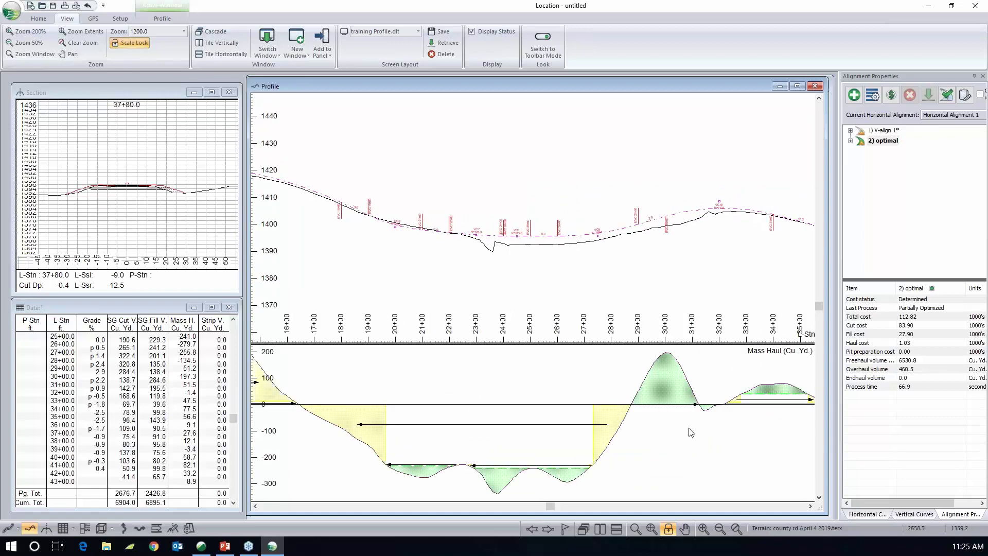
pyautogui.moveTo(708, 229); pyautogui.dragTo(453, 246, button='middle')
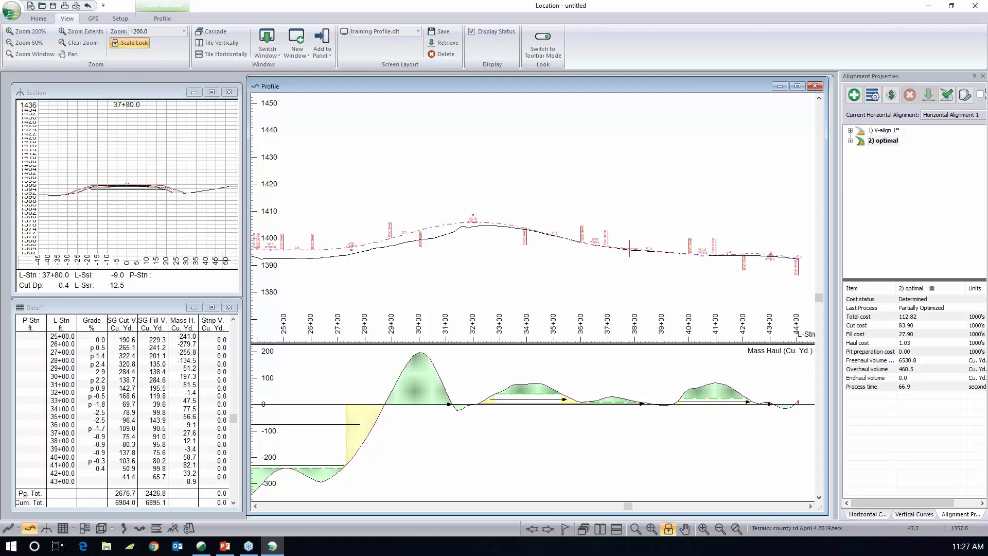
pyautogui.rightClick(320, 253)
pyautogui.click(359, 259)
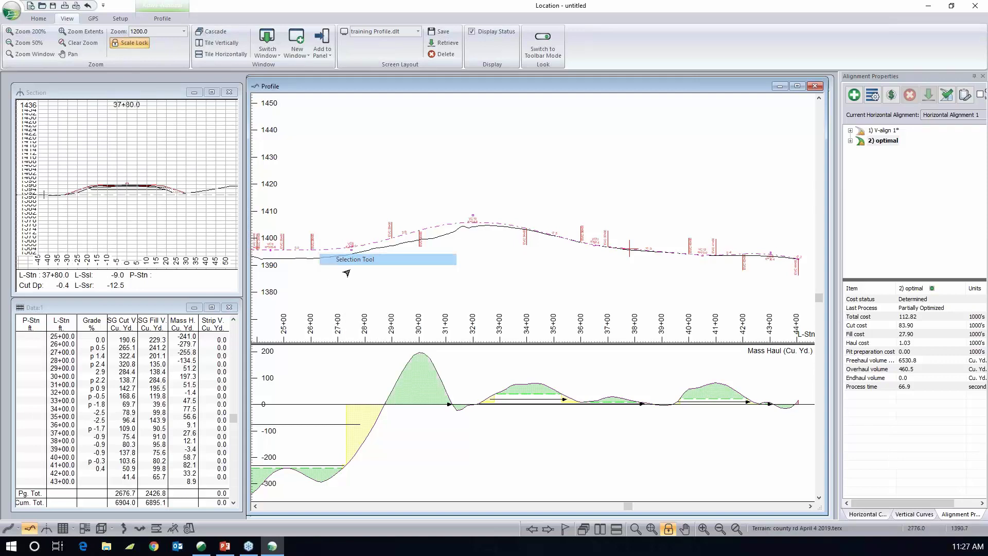
pyautogui.moveTo(335, 270); pyautogui.dragTo(470, 261, button='middle')
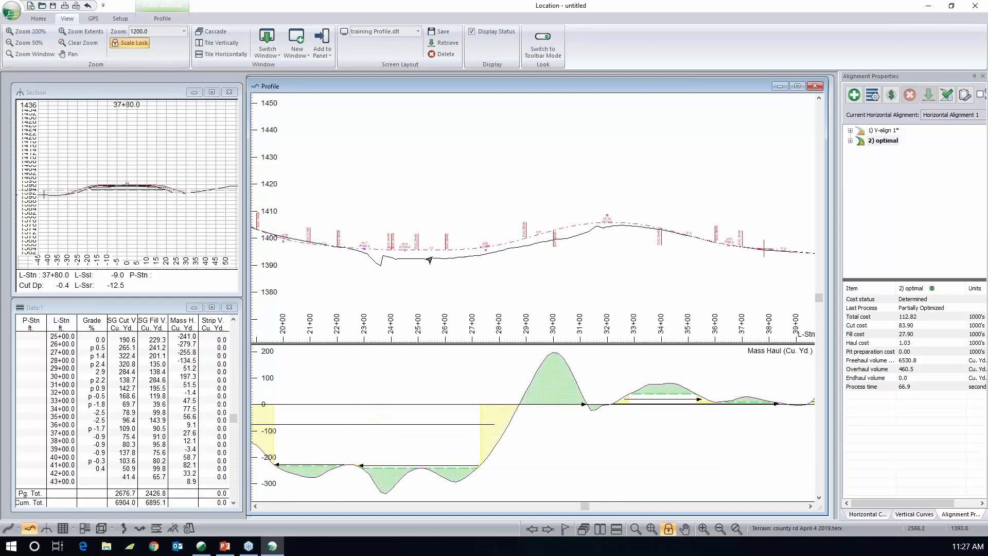
pyautogui.scroll(1, 431, 260)
pyautogui.click(427, 253)
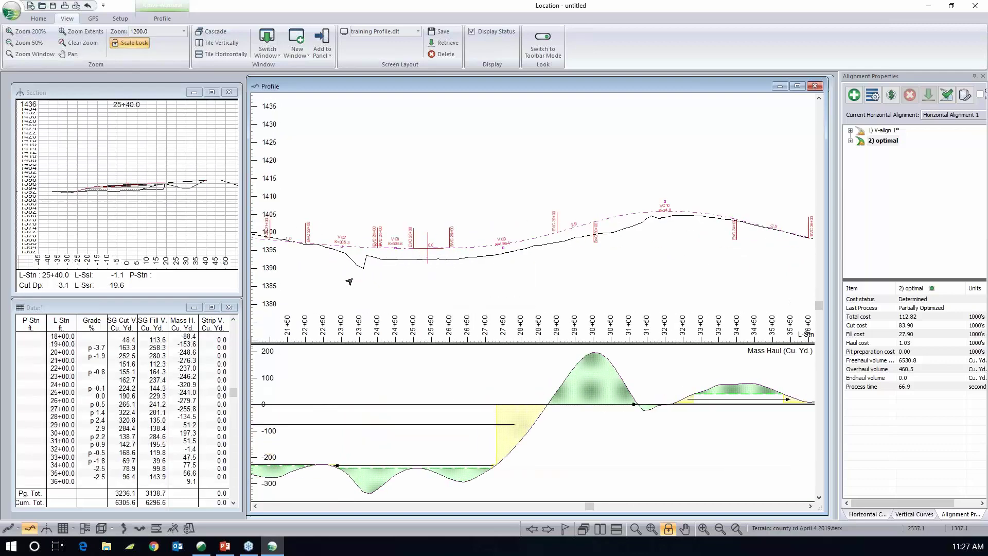
pyautogui.click(363, 252)
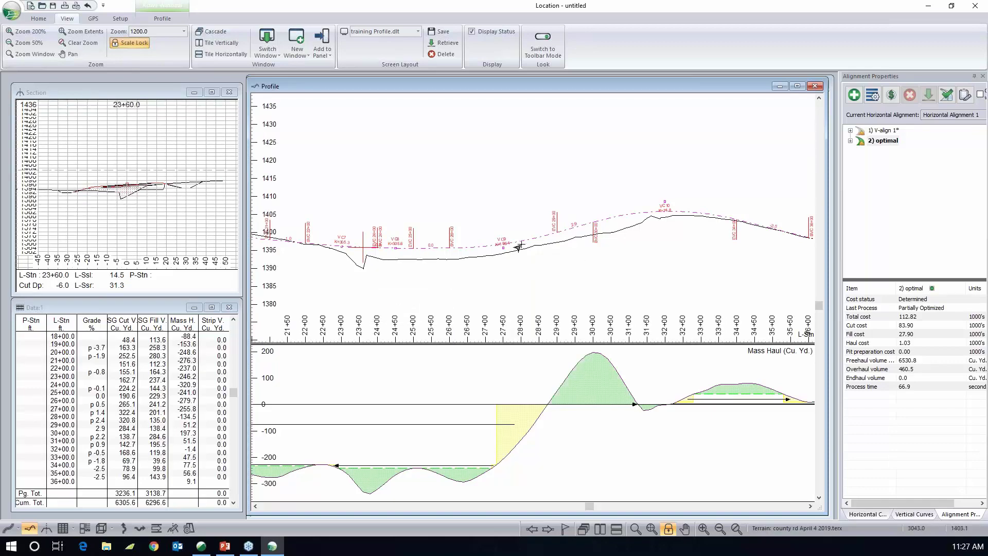
# Step: Raise the VC8 intersection point slightly to about elevation 1396 near station 24+50 and return to the Selection Tool
pyautogui.hscroll(-5, 515, 267)
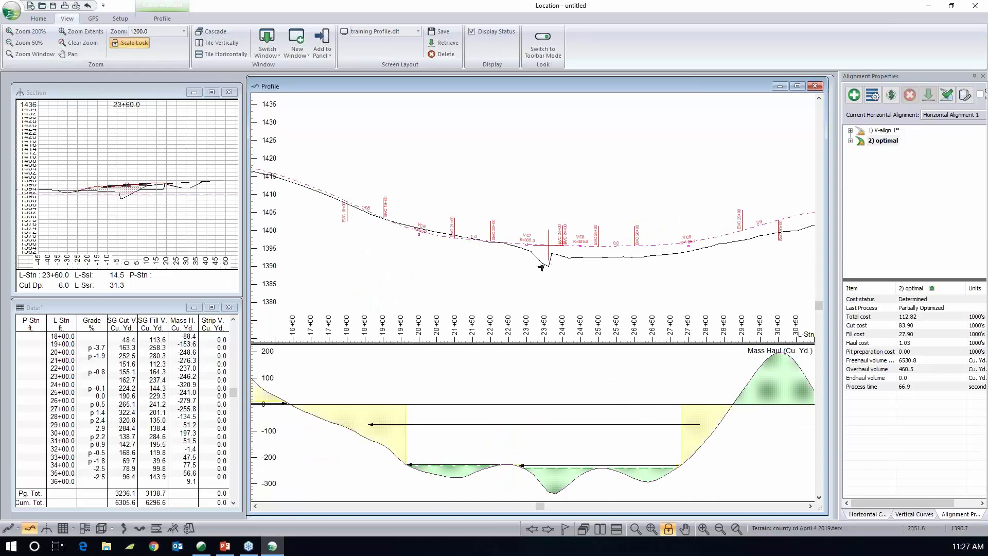
pyautogui.scroll(1, 546, 266)
pyautogui.rightClick(589, 264)
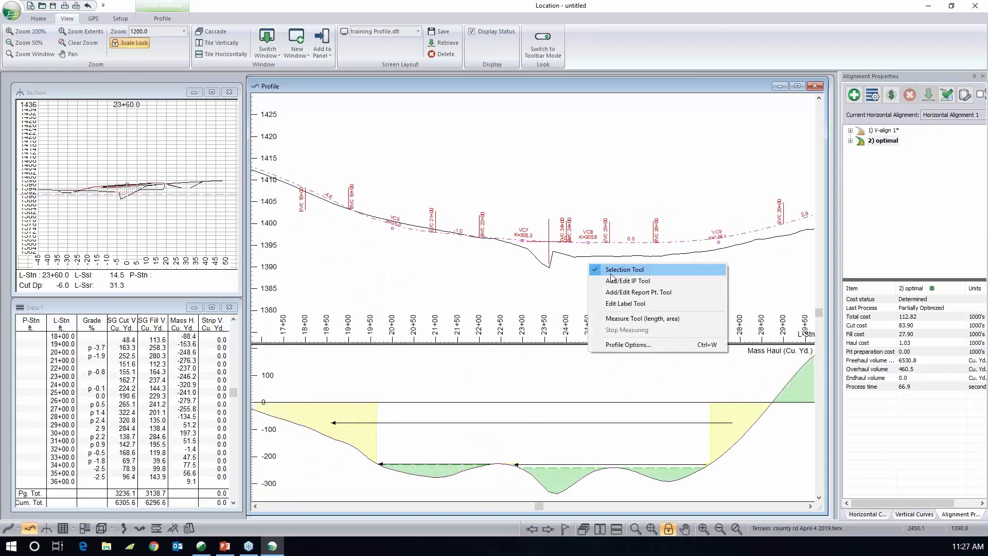
pyautogui.click(627, 280)
pyautogui.click(587, 243)
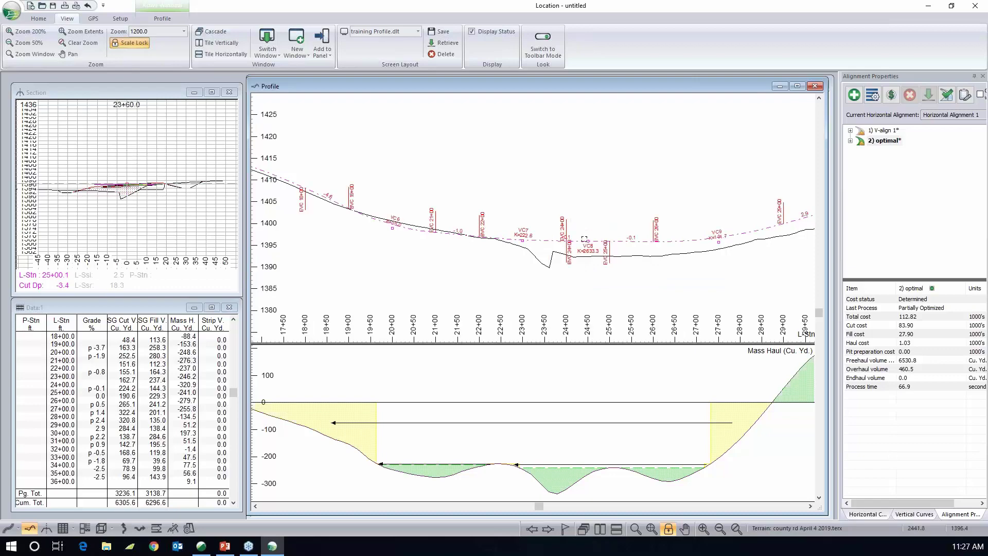
pyautogui.rightClick(578, 250)
pyautogui.click(598, 258)
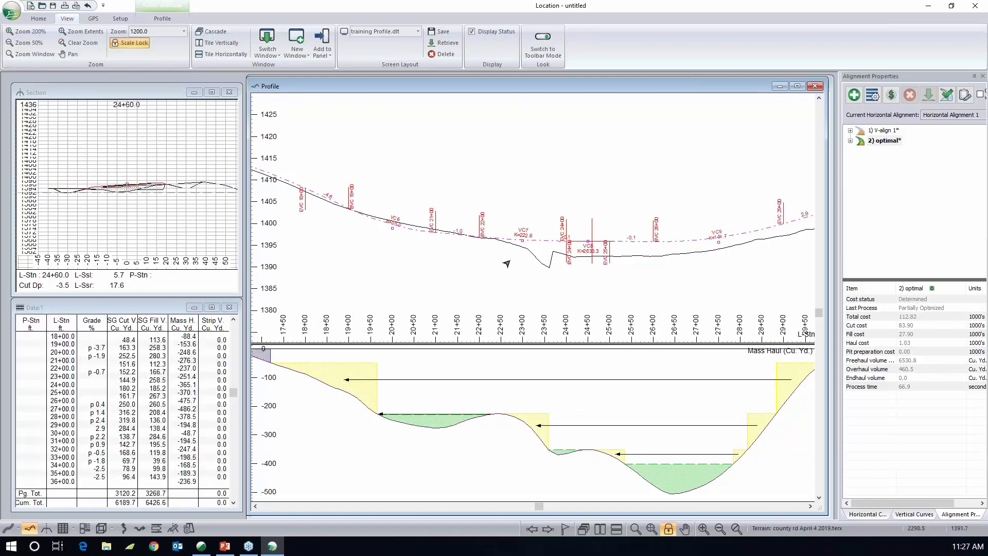
# Step: Raise the VC7 intersection point to about elevation 1397 near station 23+00, checking the cross section over the low spot at station 23+40
pyautogui.click(539, 257)
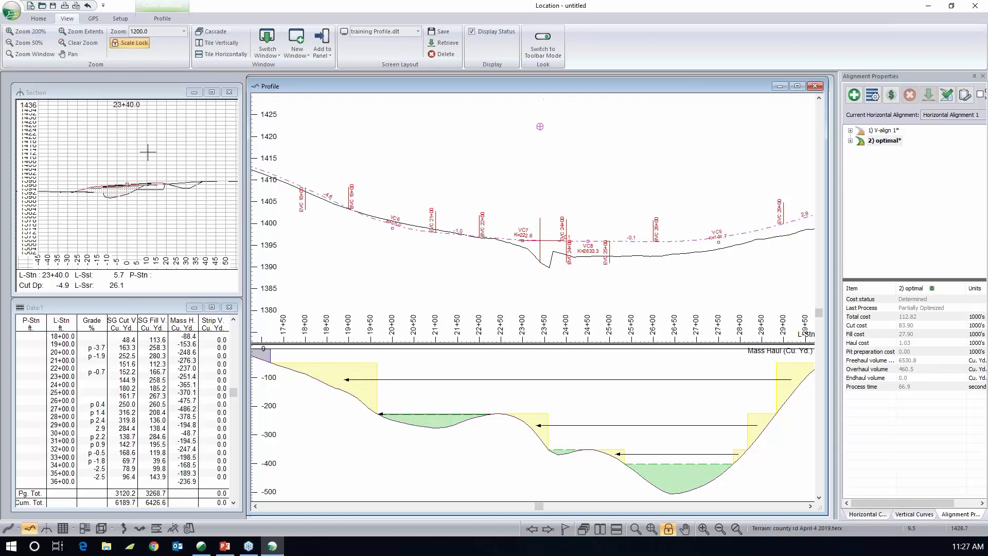
pyautogui.click(126, 203)
pyautogui.scroll(2, 127, 207)
pyautogui.scroll(4, 93, 222)
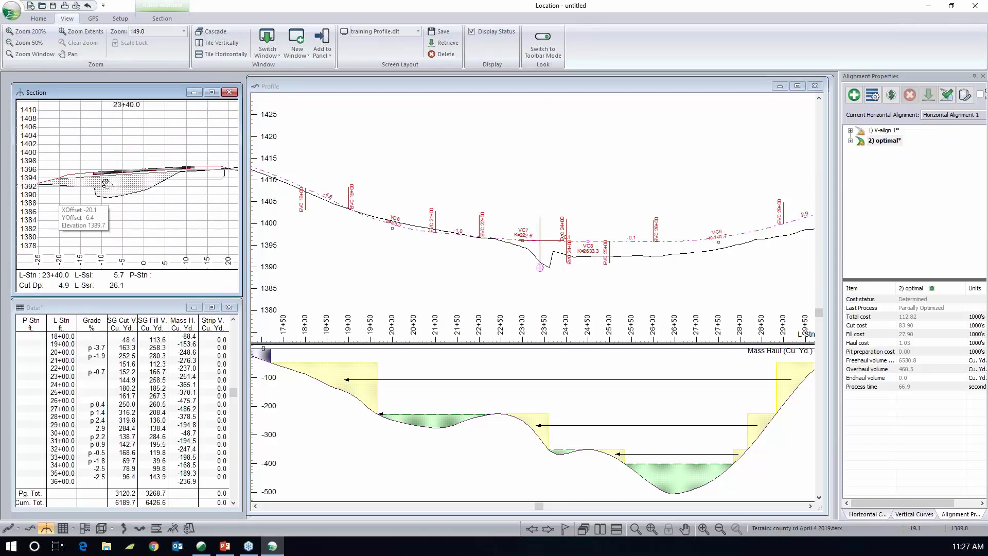
pyautogui.moveTo(123, 190); pyautogui.dragTo(207, 169, button='middle')
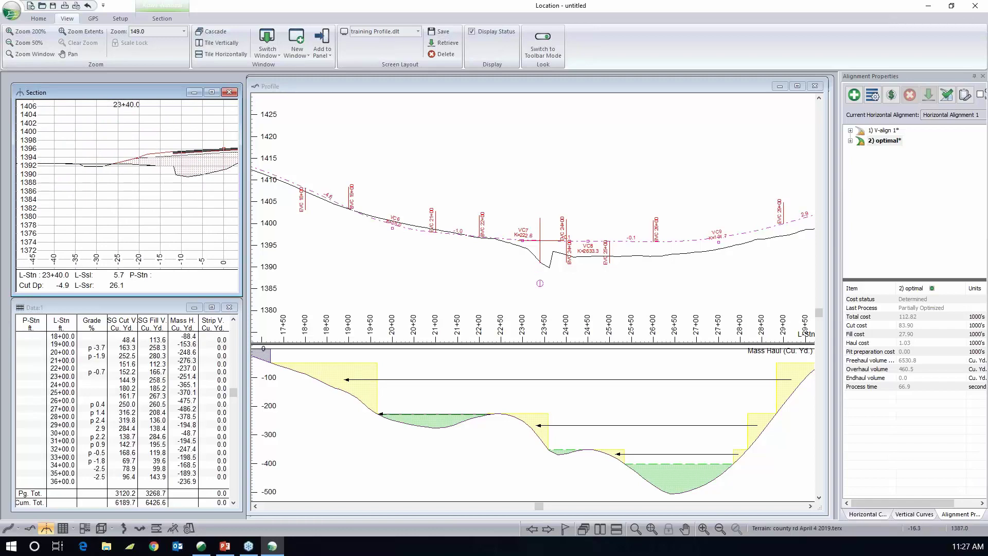
pyautogui.rightClick(558, 250)
pyautogui.click(592, 268)
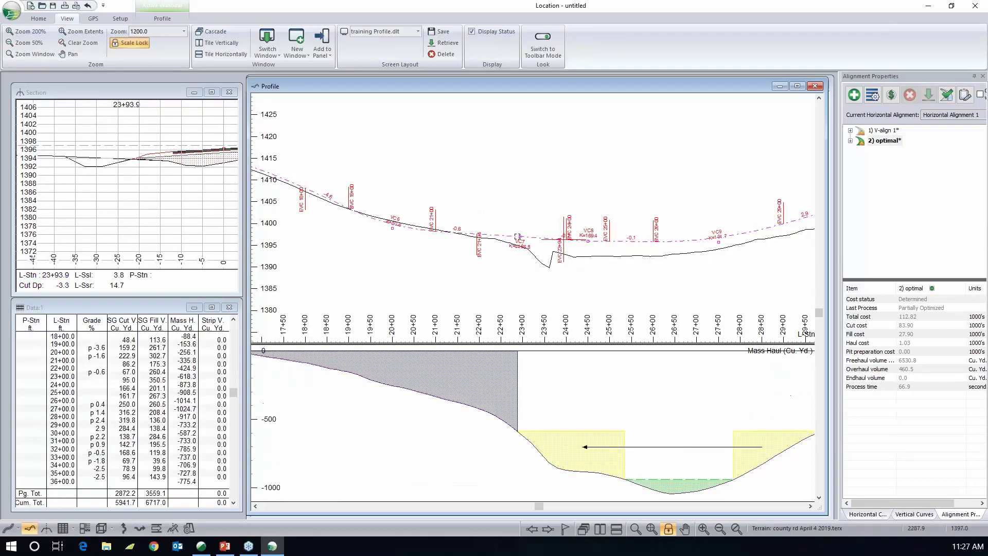
pyautogui.rightClick(532, 267)
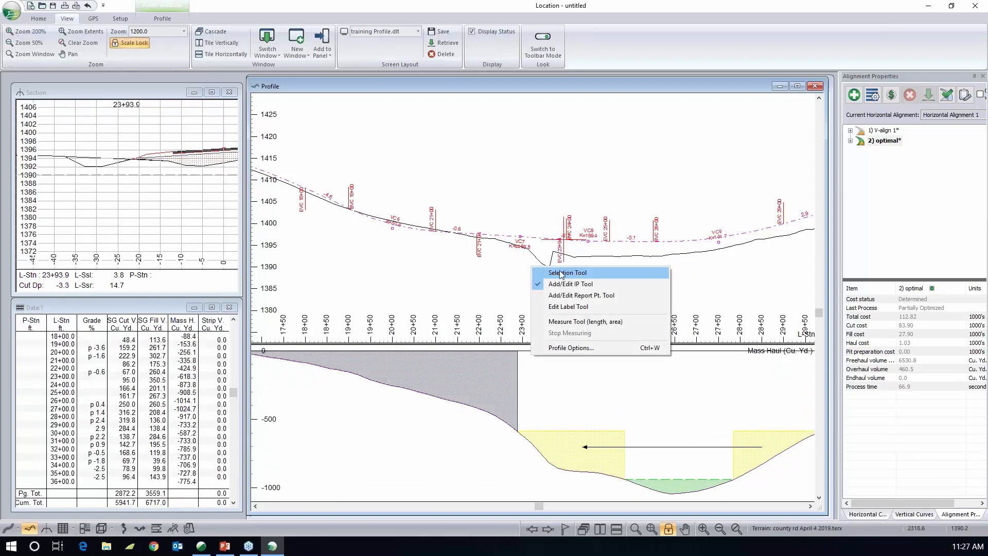
pyautogui.click(561, 272)
pyautogui.click(539, 239)
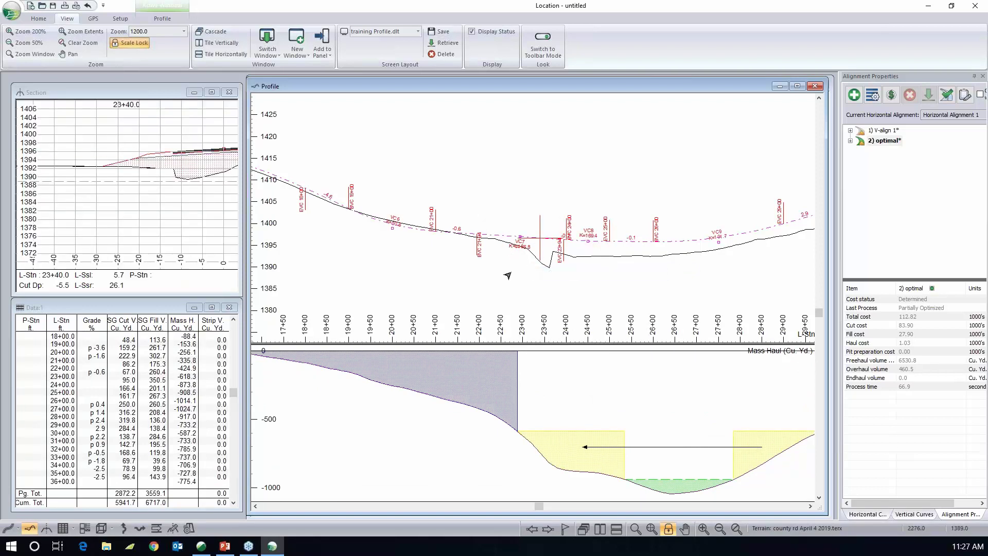
pyautogui.click(194, 204)
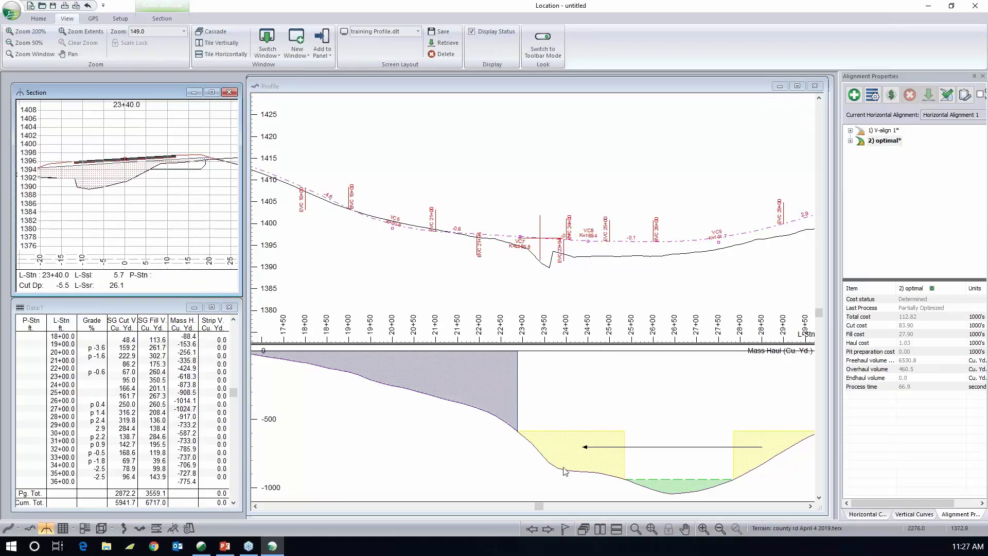
# Step: Add a culvert at L-Line station 2340.0
pyautogui.click(156, 529)
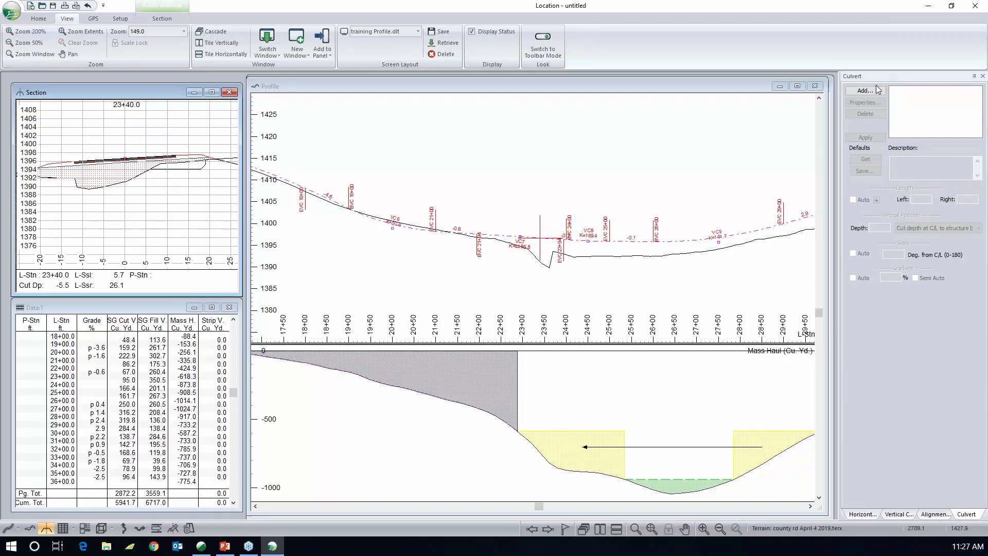
pyautogui.click(866, 90)
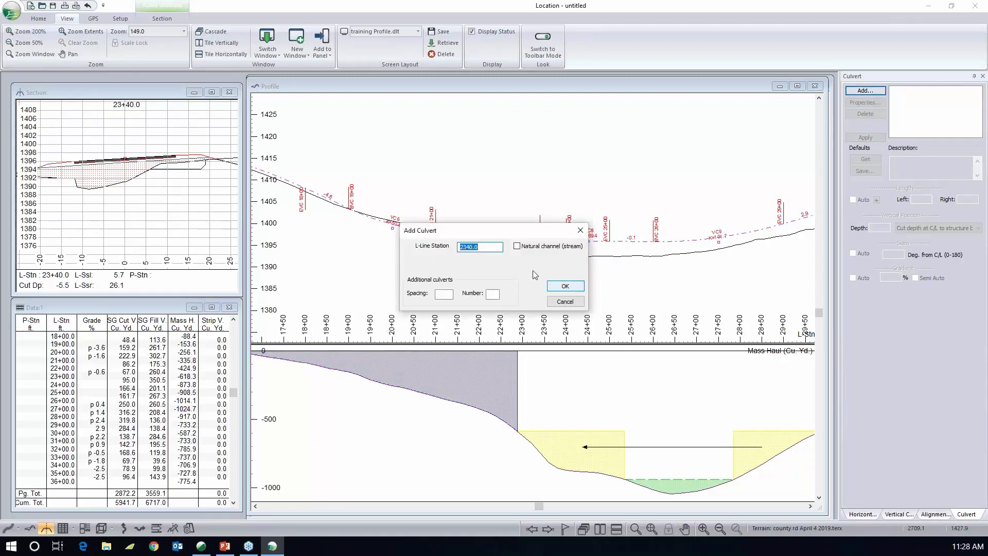
pyautogui.moveTo(503, 230); pyautogui.dragTo(503, 266)
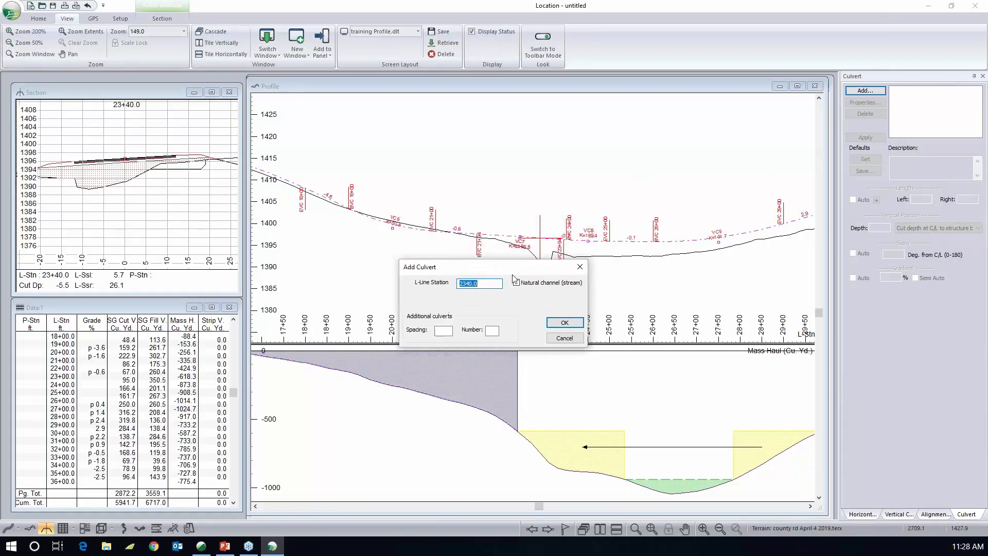
pyautogui.click(565, 324)
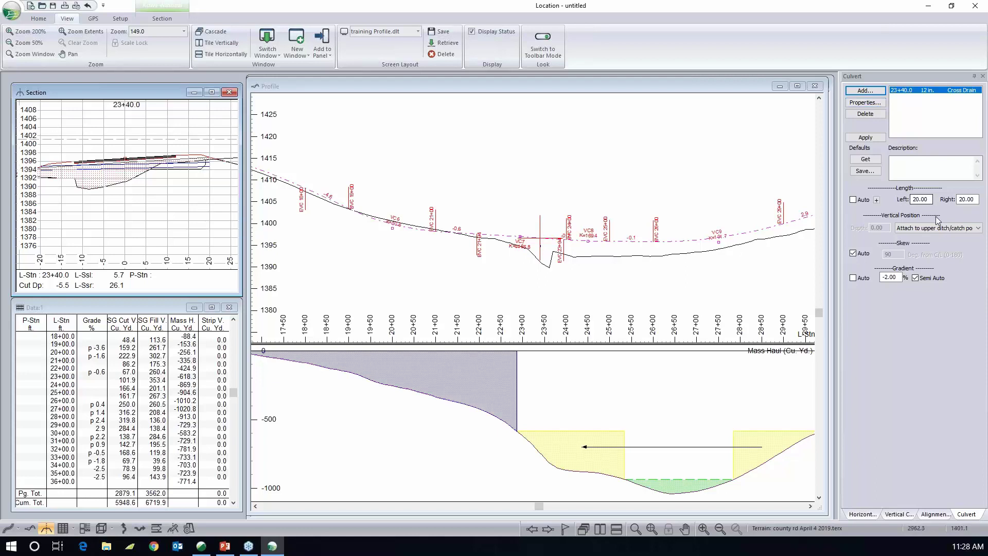
# Step: Set the culvert's length to automatic, keep its 12 in. circular pipe cross drain properties, and apply the changes
pyautogui.click(857, 201)
pyautogui.click(855, 201)
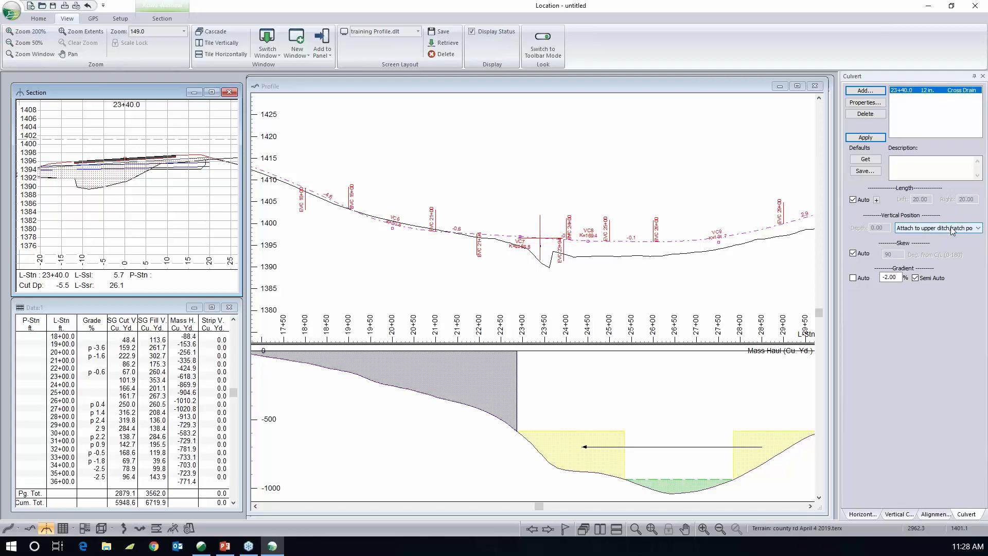
pyautogui.click(866, 103)
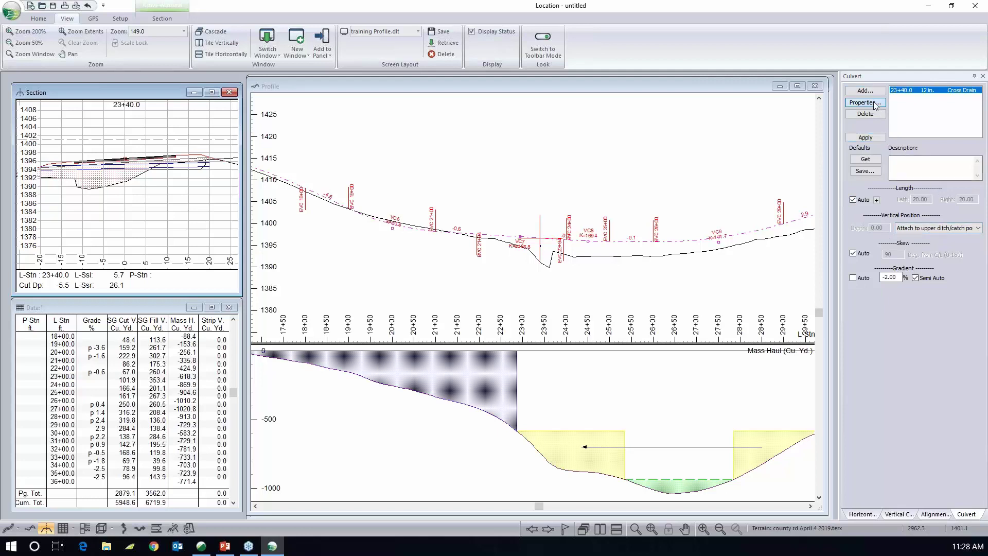
pyautogui.doubleClick(521, 272)
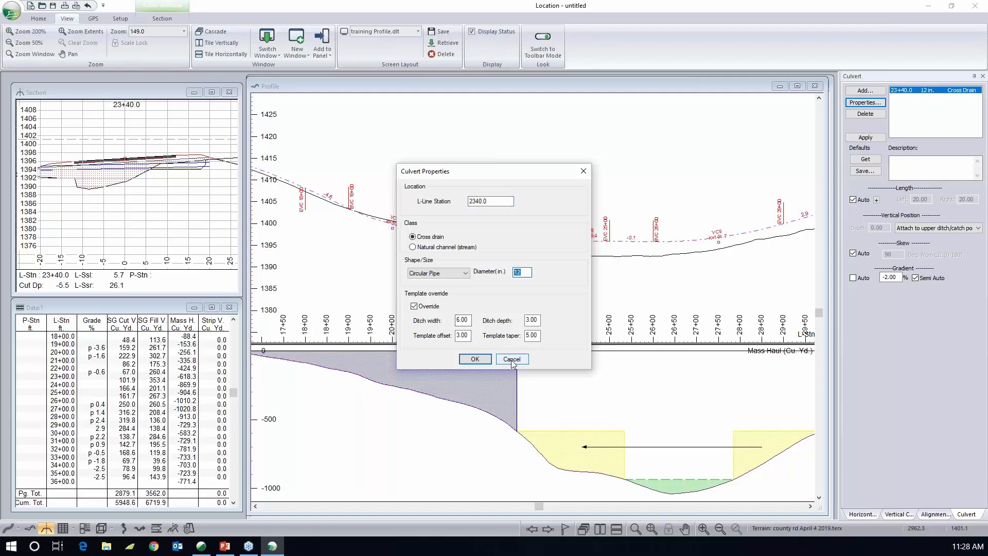
pyautogui.click(483, 362)
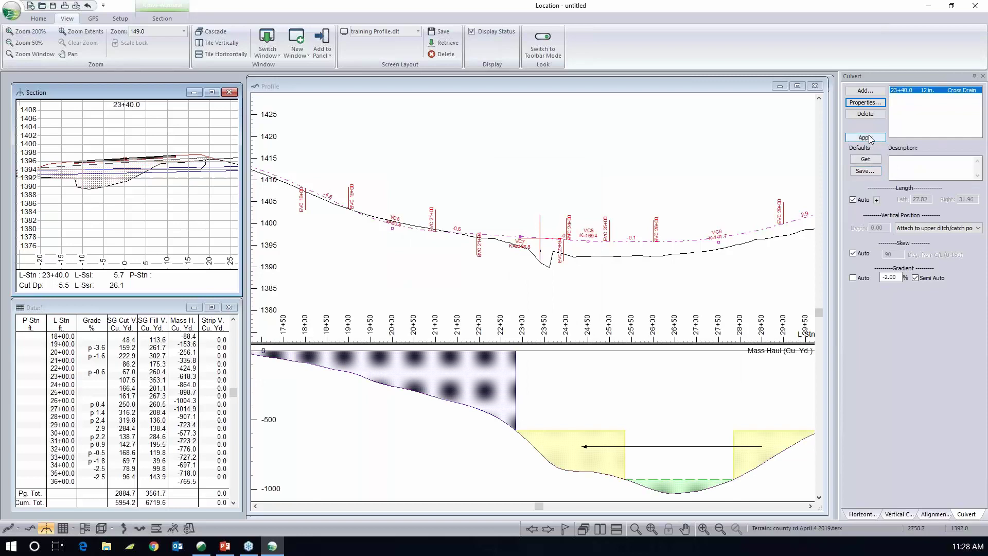
pyautogui.click(869, 136)
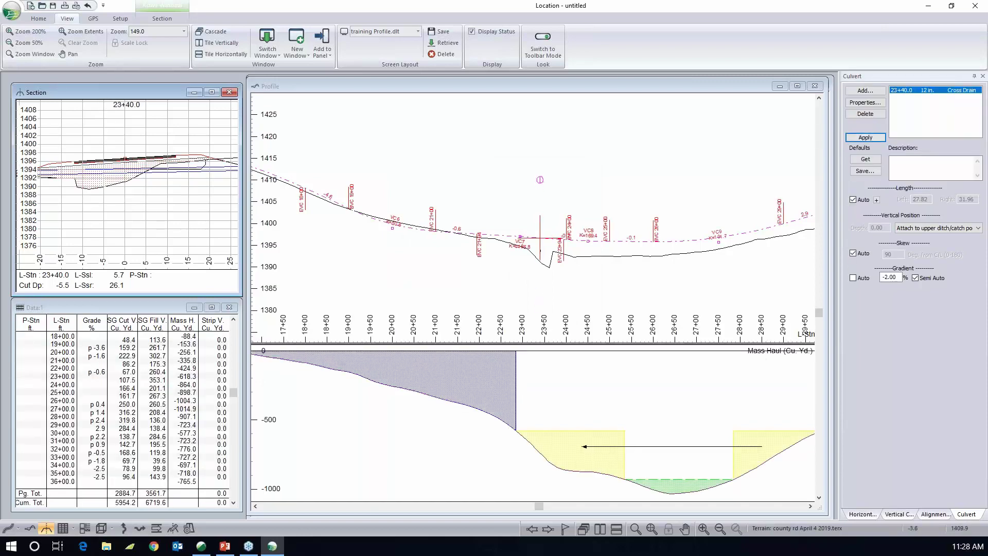
# Step: Inspect both ends of the culvert in an enlarged view of the 23+40.0 cross section, then restore the window layout
pyautogui.scroll(2, 95, 171)
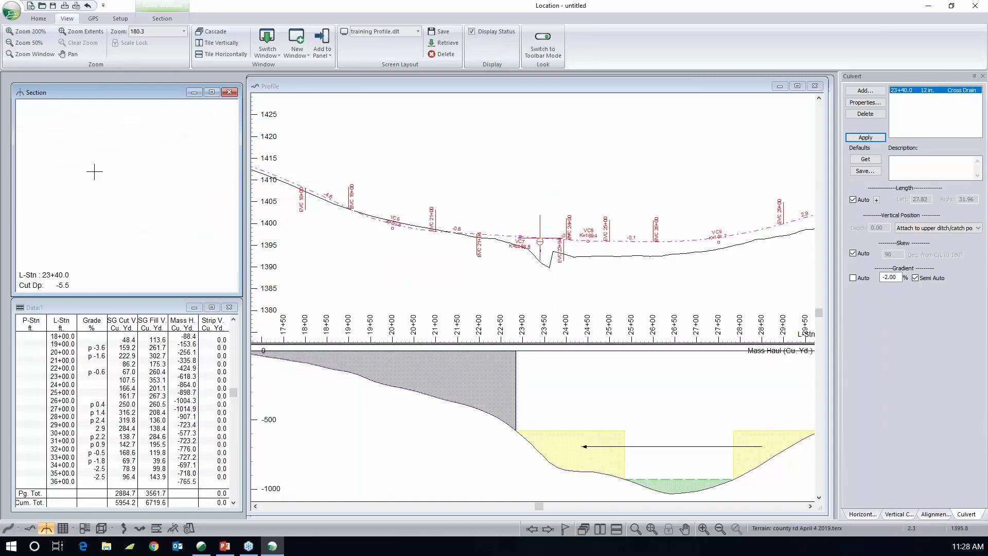
pyautogui.doubleClick(111, 91)
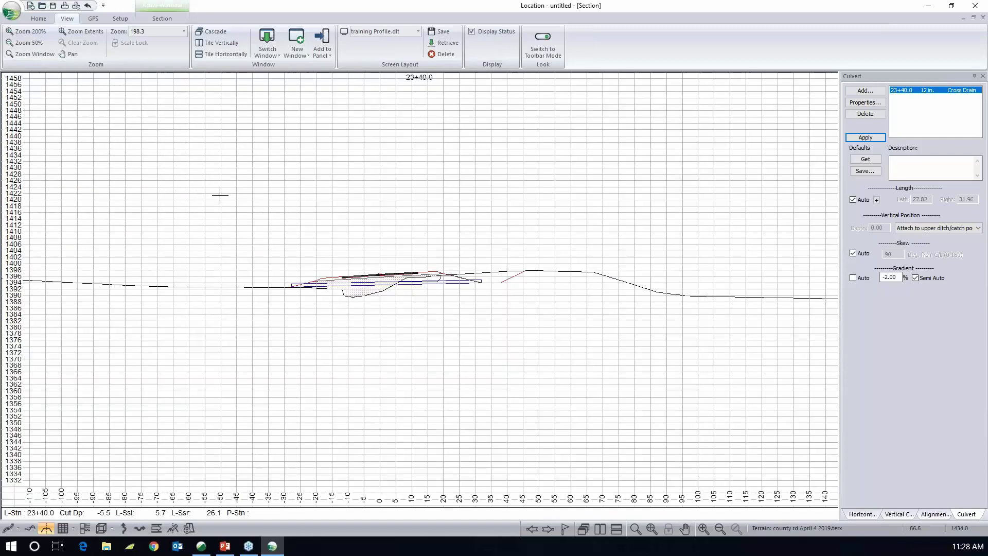
pyautogui.moveTo(409, 297); pyautogui.dragTo(443, 313, button='middle')
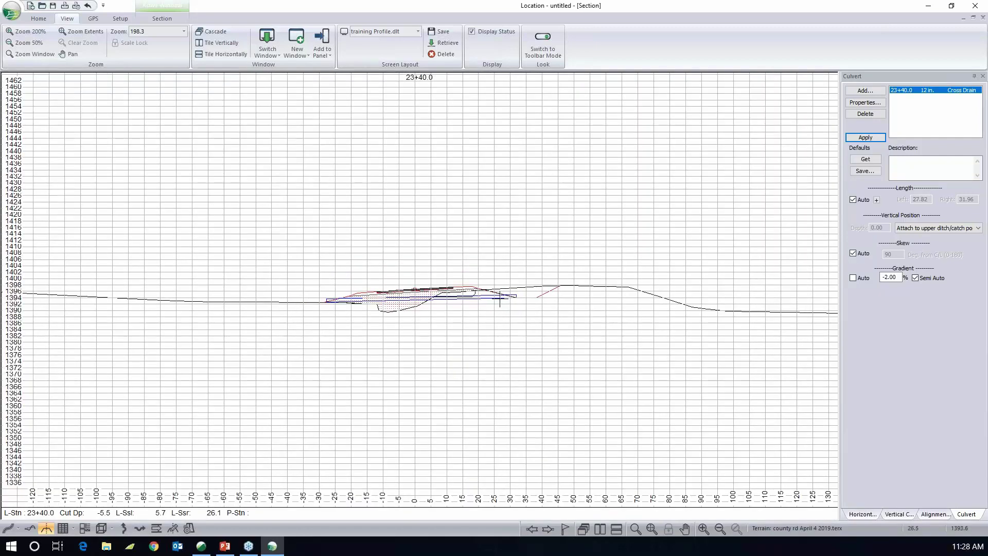
pyautogui.scroll(2, 499, 300)
pyautogui.moveTo(524, 295)
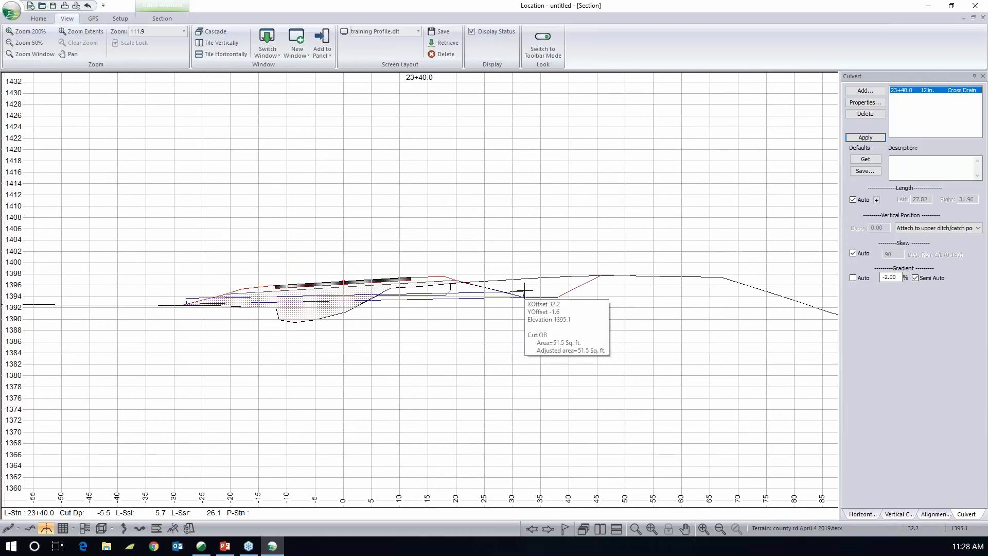
pyautogui.moveTo(192, 298)
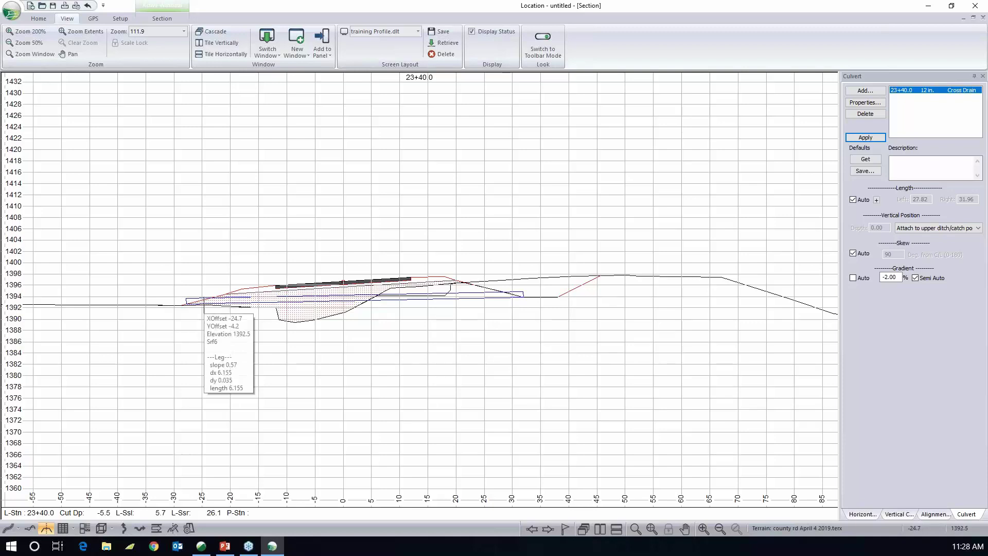
pyautogui.click(974, 17)
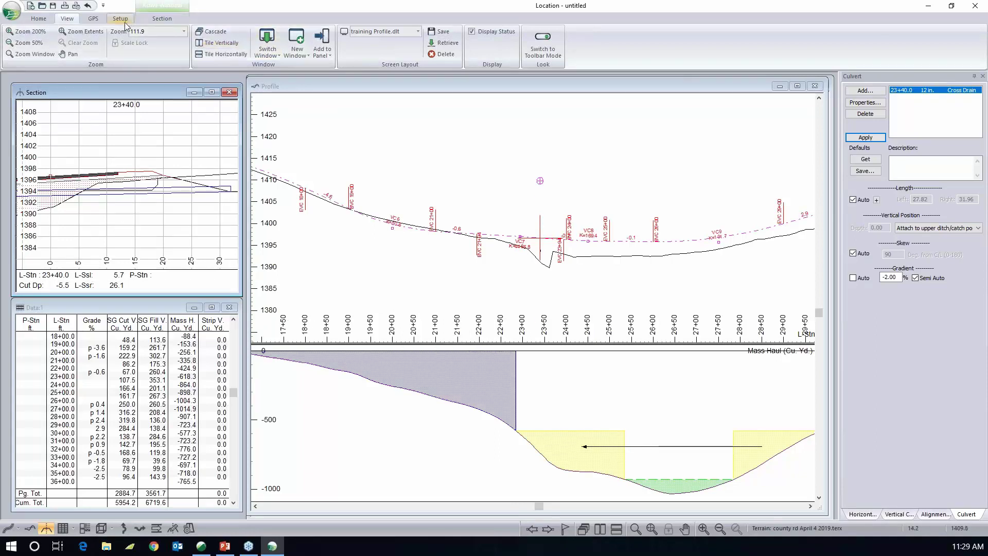
# Step: Close the docked culvert, alignment and curve panels and open a maximized 3D view of the road
pyautogui.click(101, 528)
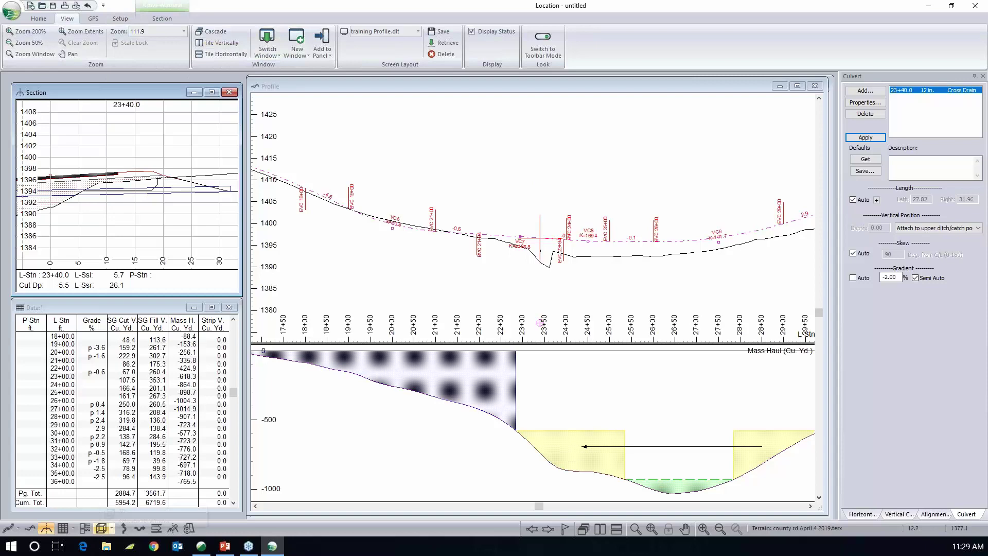
pyautogui.click(984, 77)
pyautogui.click(984, 77)
pyautogui.click(984, 76)
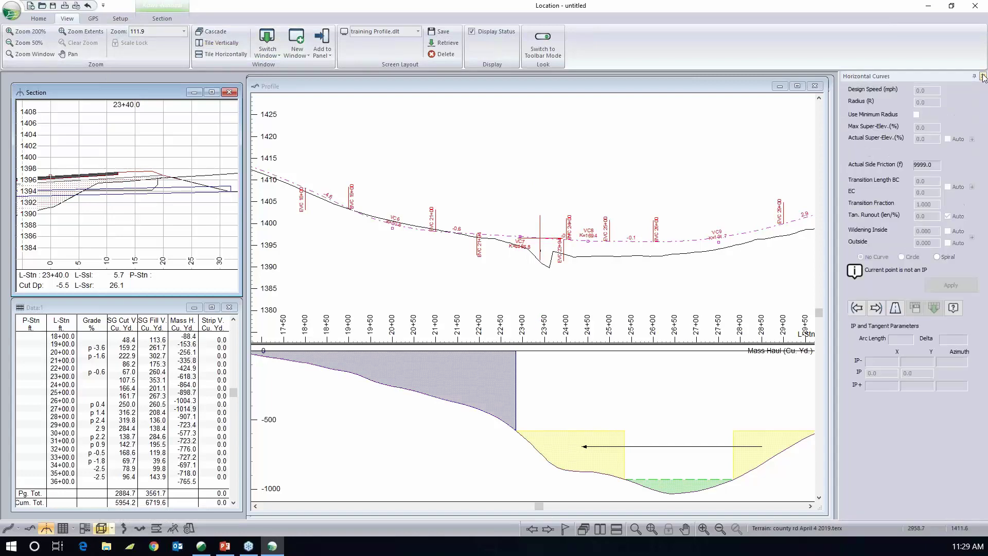
pyautogui.click(984, 76)
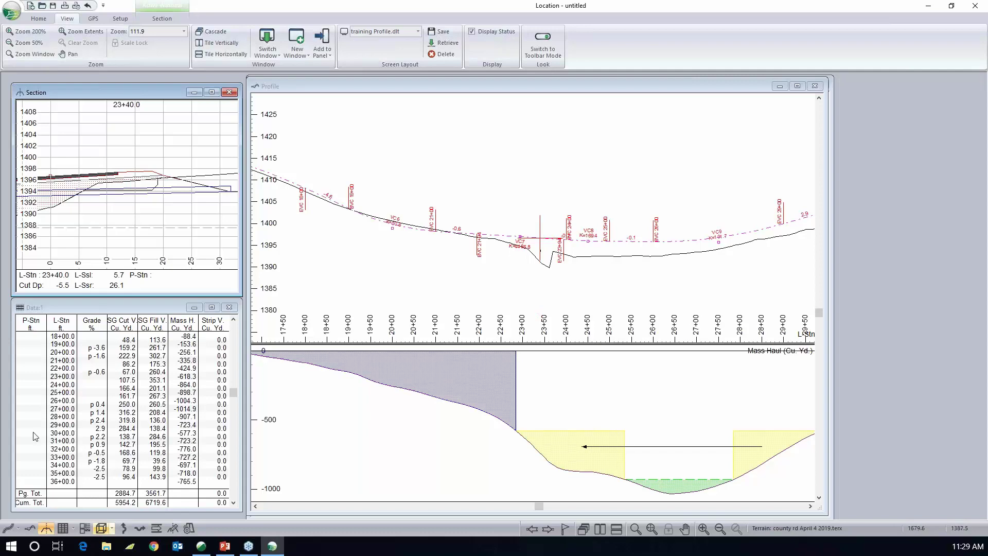
pyautogui.click(100, 529)
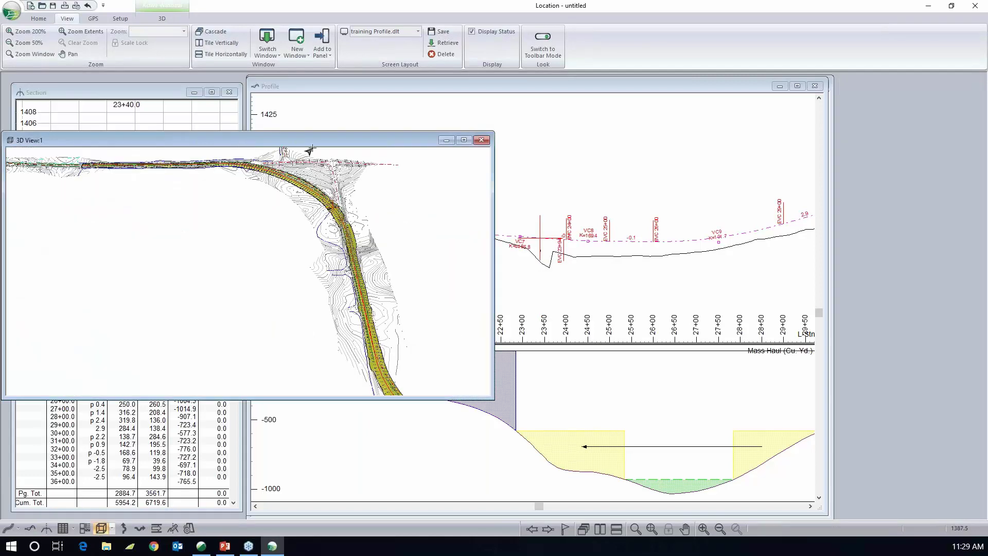
pyautogui.doubleClick(322, 142)
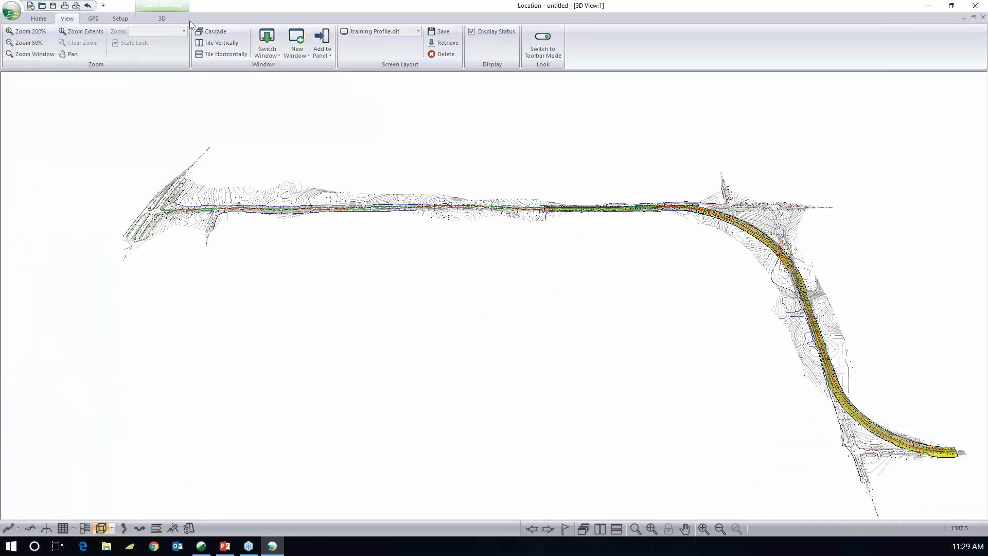
# Step: Start a drive-through of the road from station 0.0 and raise the playback rate to 5x
pyautogui.click(163, 19)
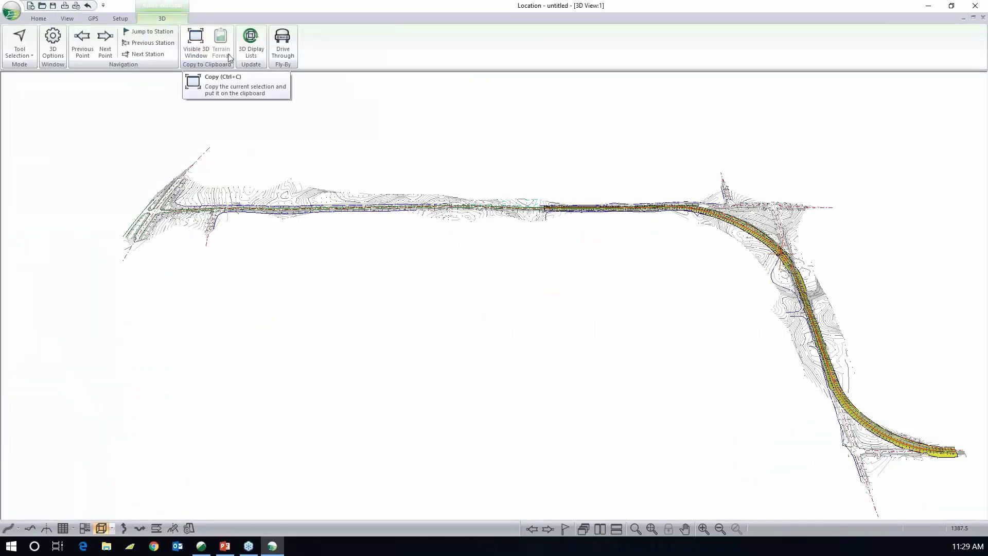
pyautogui.click(282, 44)
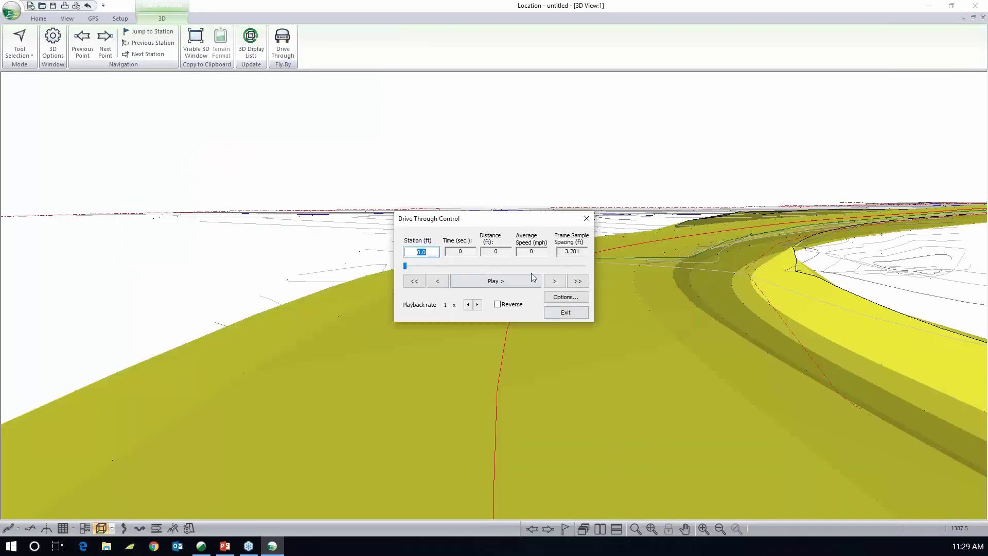
pyautogui.moveTo(536, 218); pyautogui.dragTo(230, 208)
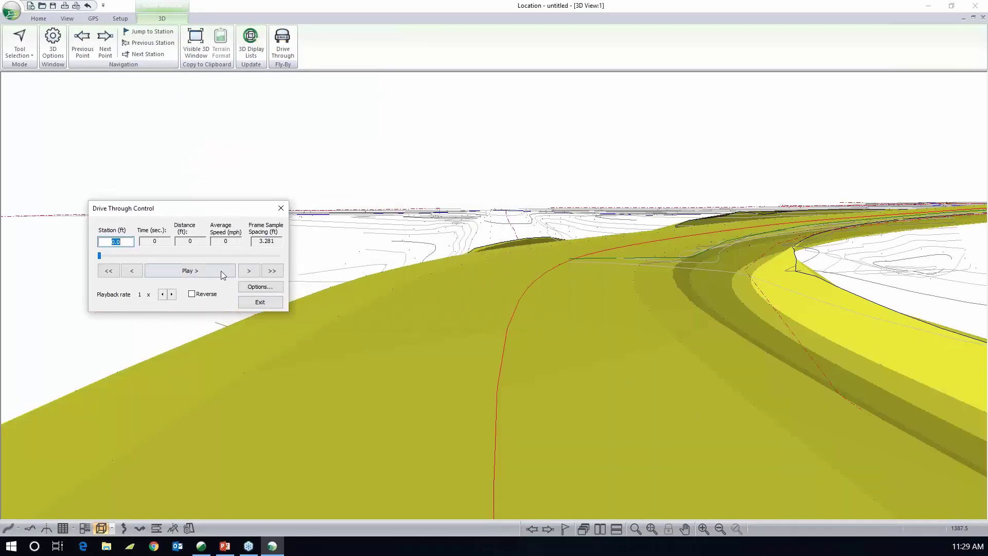
pyautogui.click(223, 273)
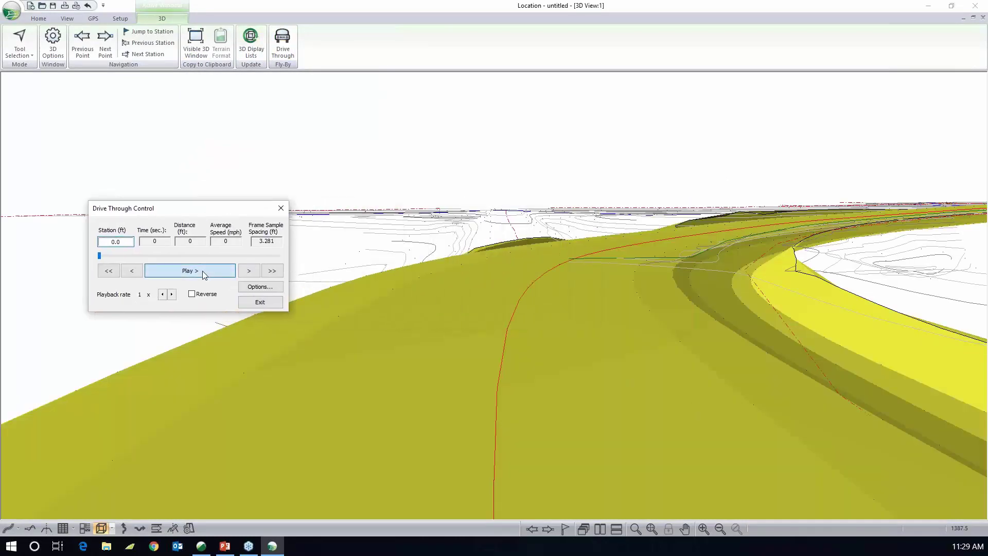
pyautogui.click(172, 295)
pyautogui.click(171, 294)
pyautogui.click(171, 294)
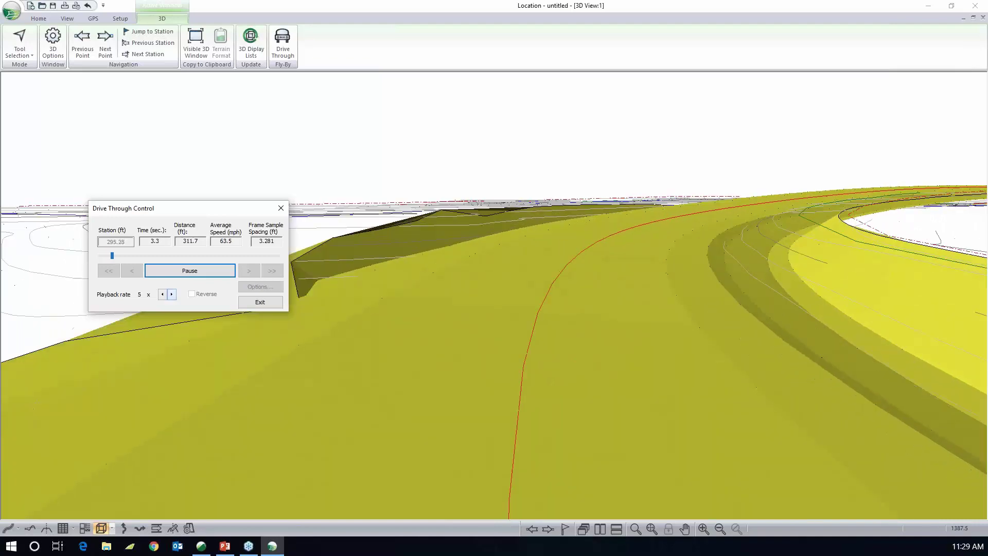
pyautogui.click(171, 295)
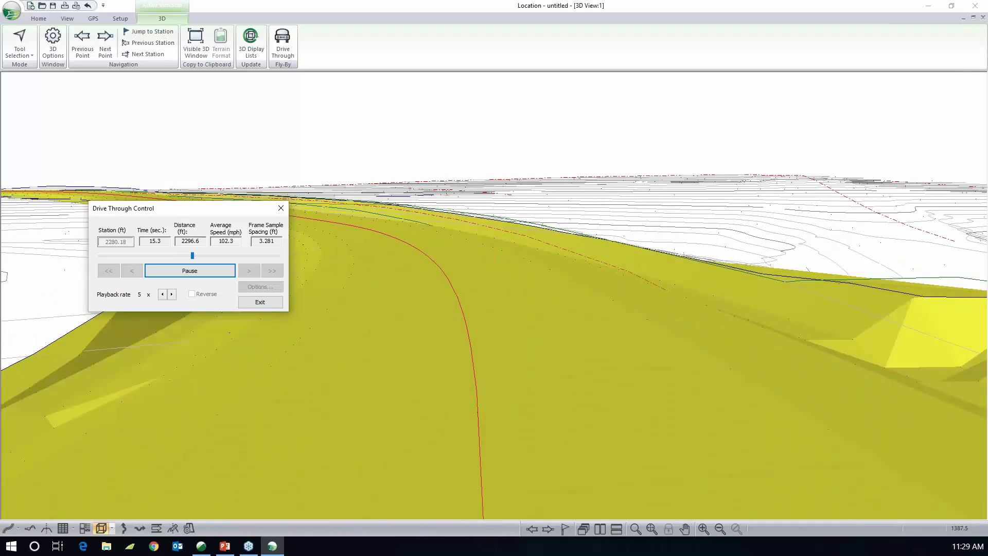
# Step: Watch the rest of the drive-through with its control moved aside, then exit it and return to the tiled section and profile windows
pyautogui.moveTo(191, 218); pyautogui.dragTo(661, 174)
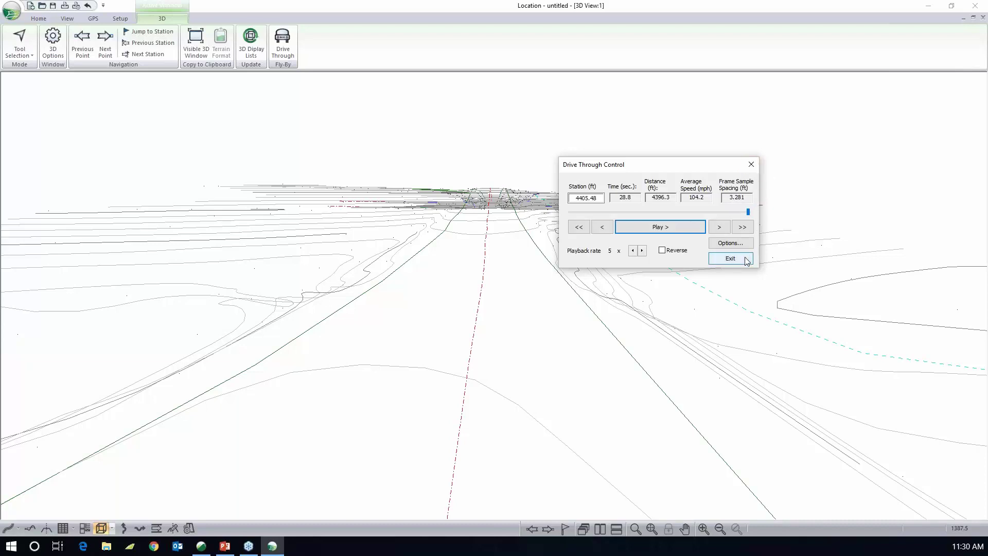
pyautogui.click(751, 165)
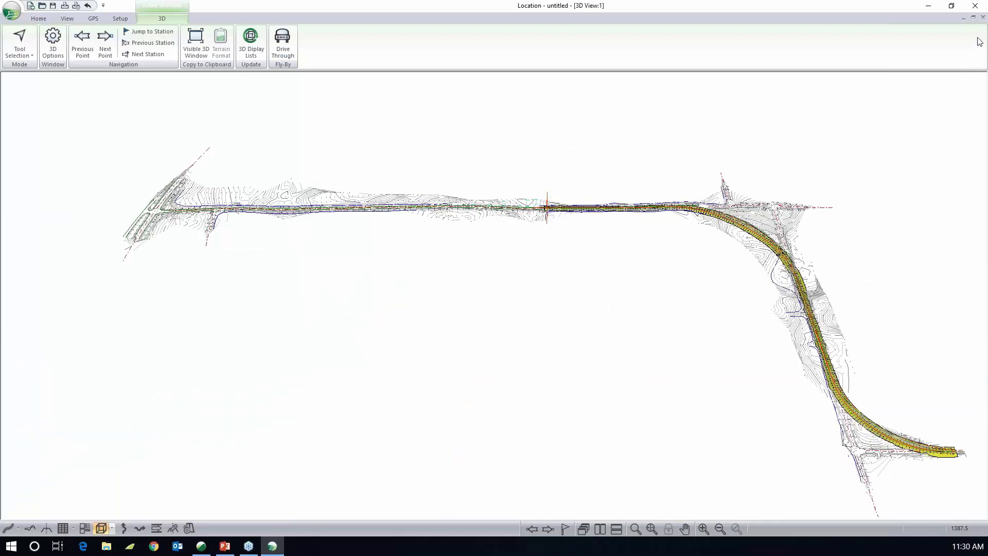
pyautogui.click(983, 18)
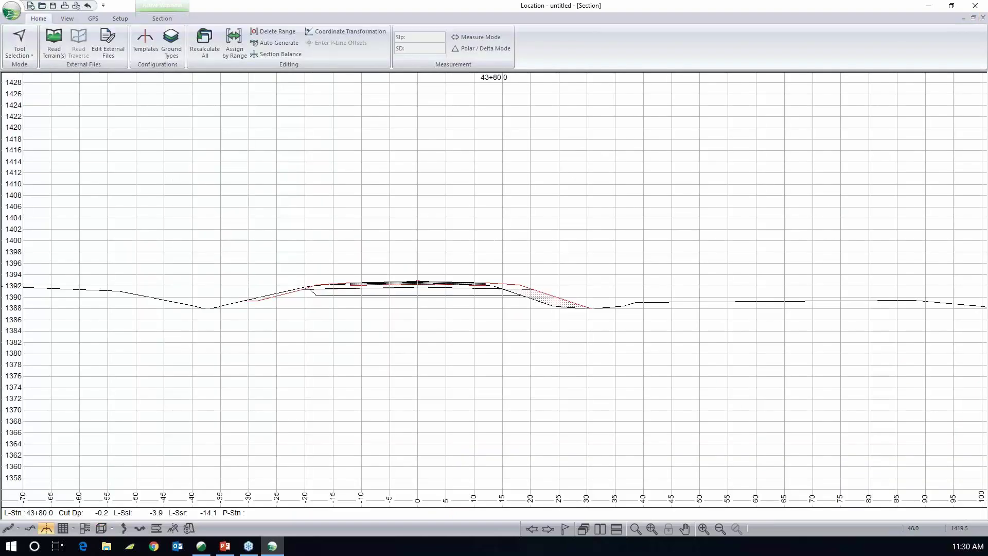
pyautogui.click(974, 19)
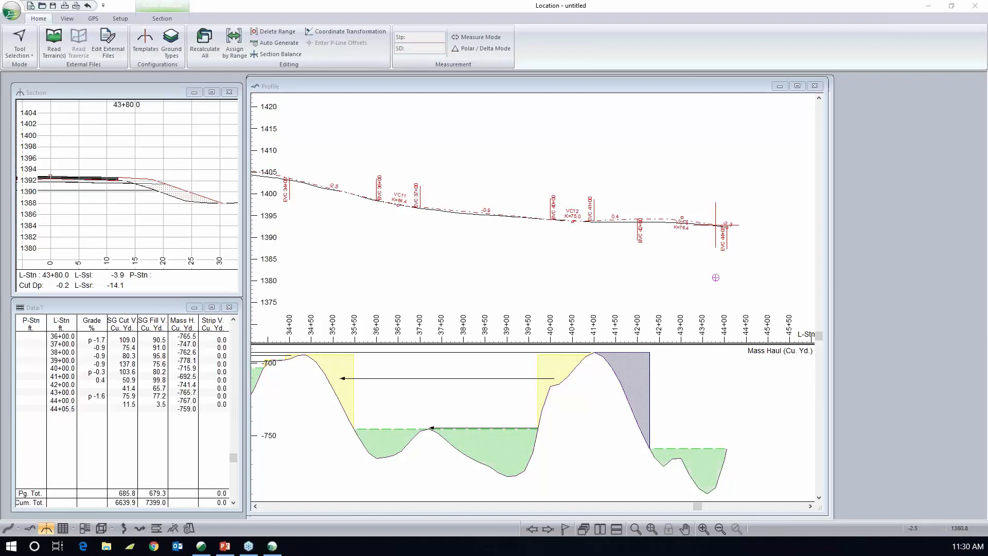
# Step: Review the cut and fill expansion factors of the default Overburden ground type and close the settings without changes
pyautogui.click(171, 42)
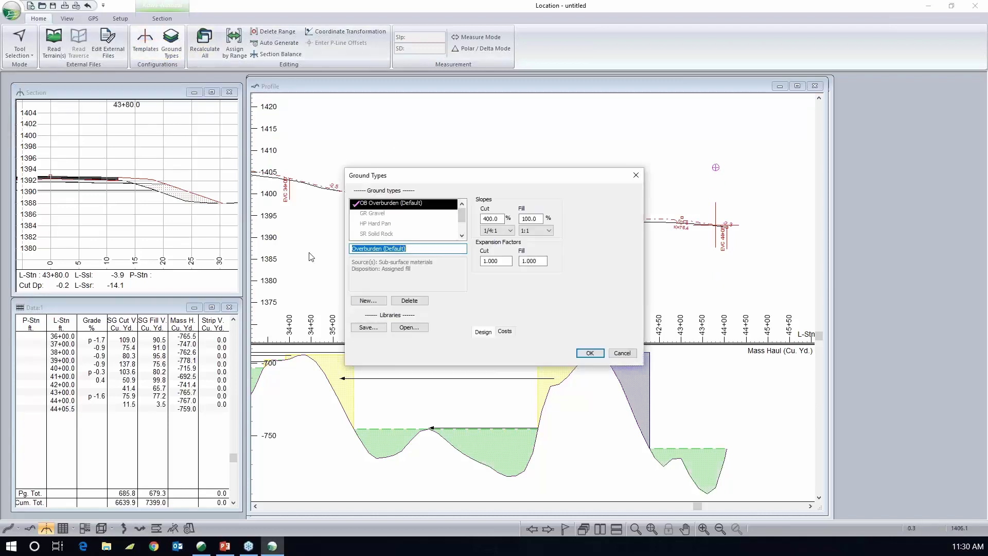
pyautogui.click(545, 261)
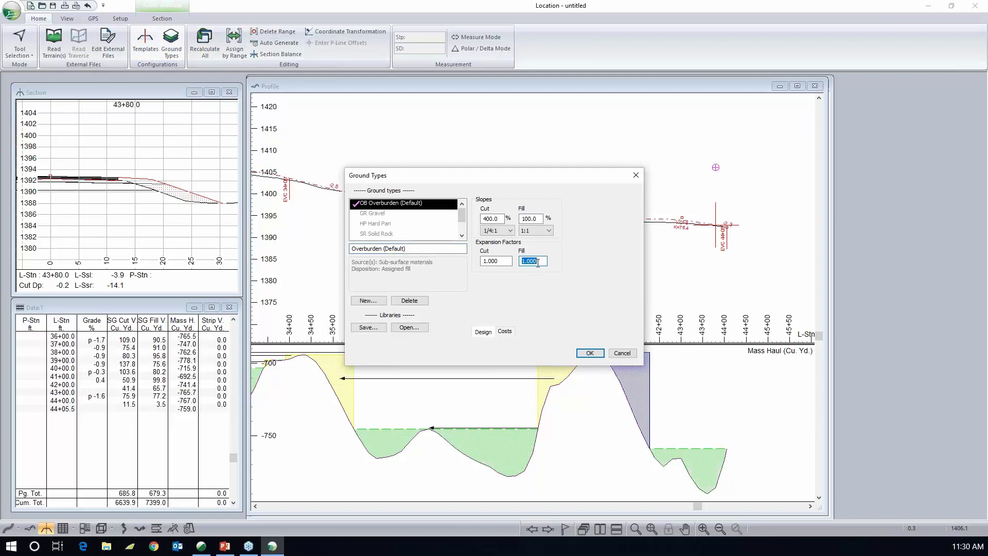
pyautogui.click(495, 262)
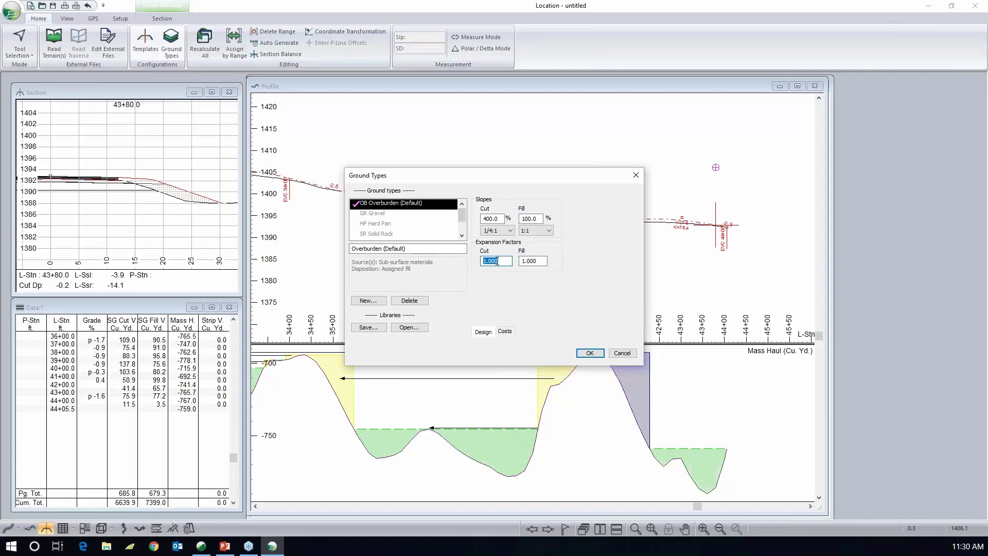
pyautogui.press('Tab')
pyautogui.click(622, 353)
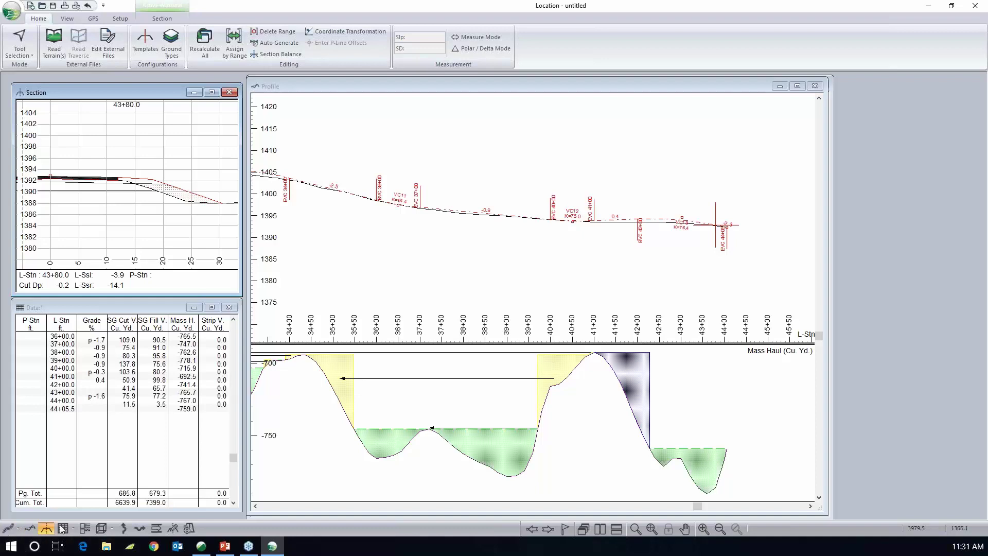
# Step: Open the Multi-Plot window and replace its layout with the book layout "Multi_plot Webinar - Concept Book.blt"
pyautogui.click(85, 529)
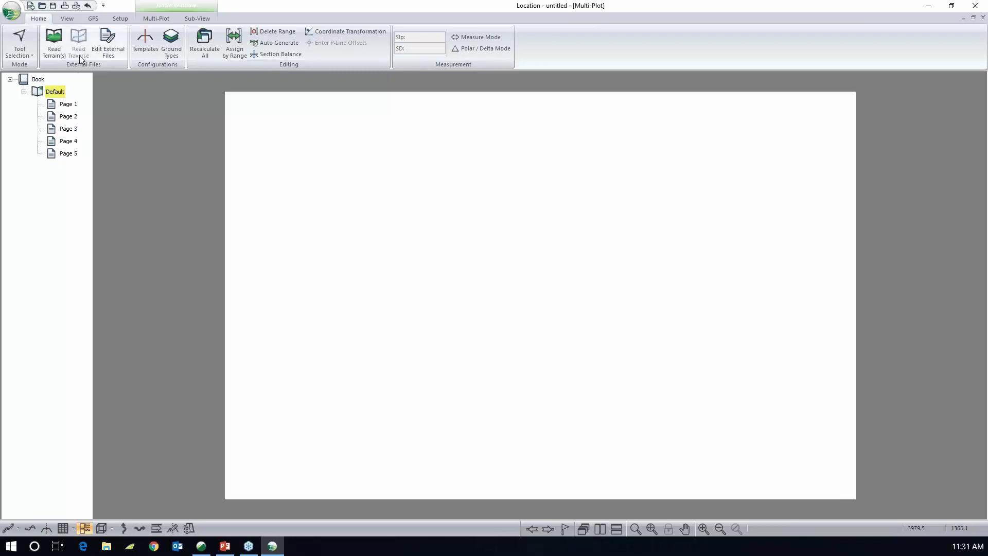
pyautogui.click(151, 19)
pyautogui.click(103, 43)
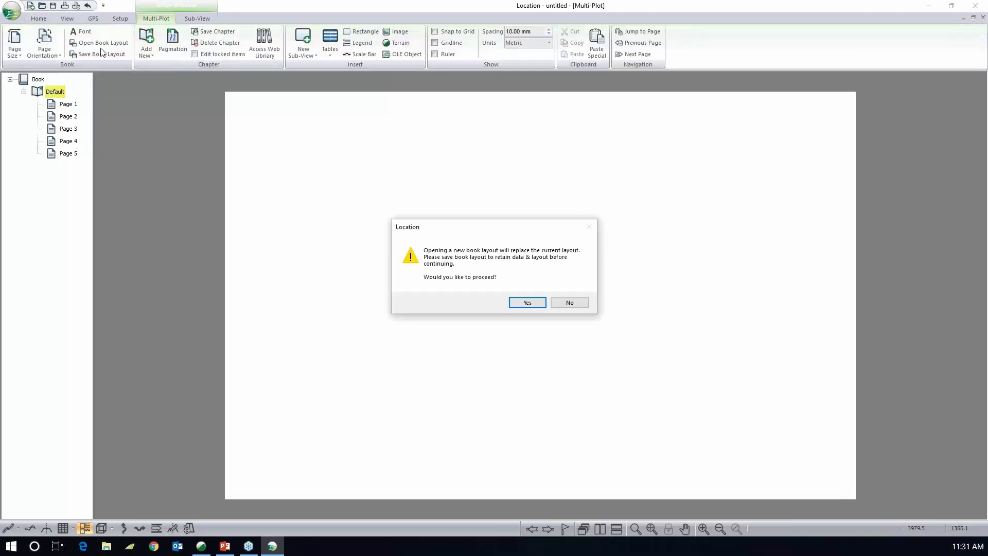
pyautogui.click(528, 304)
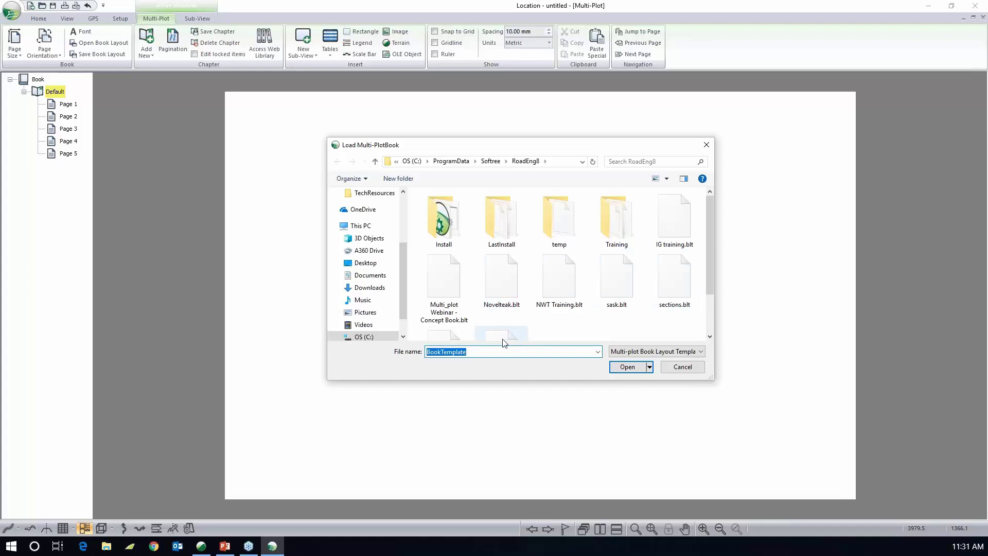
pyautogui.click(449, 293)
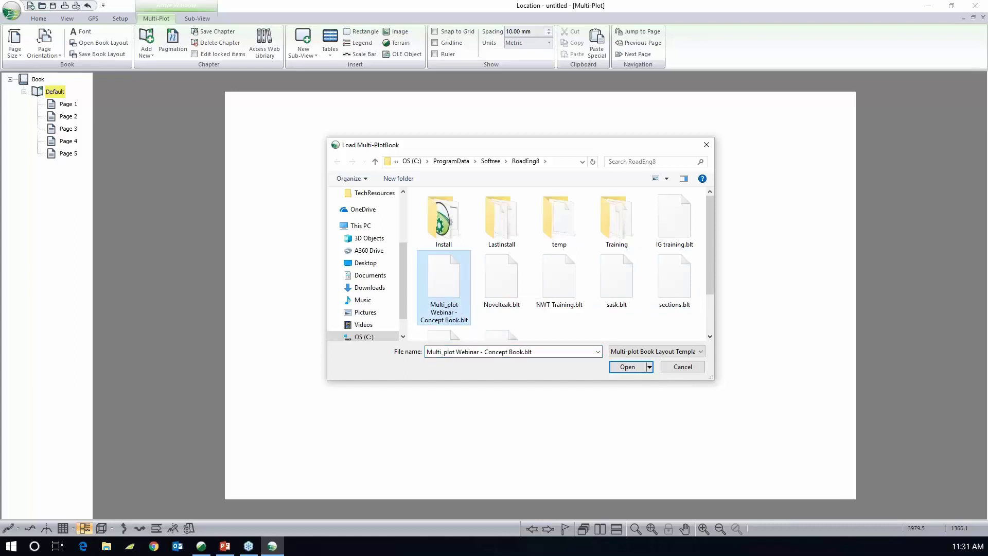
pyautogui.click(642, 370)
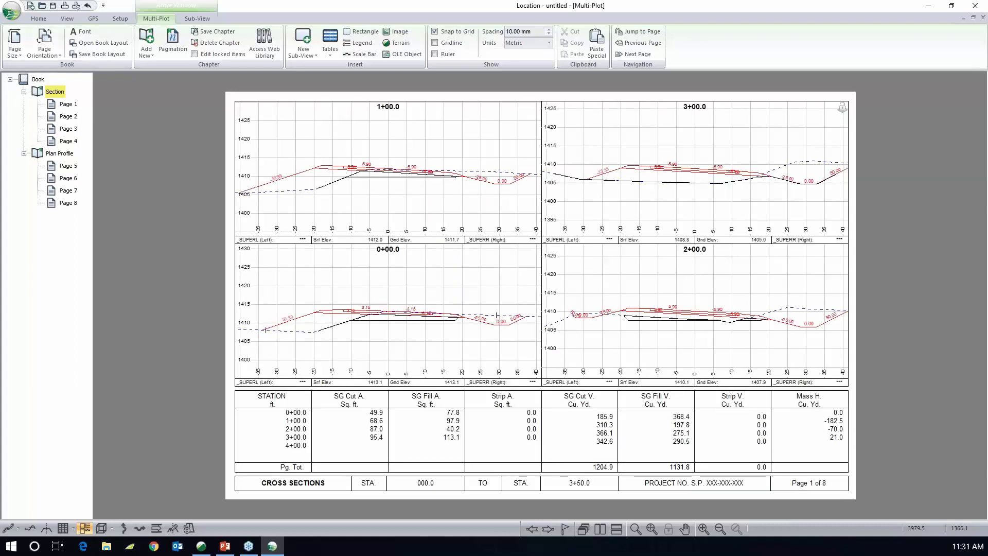
# Step: Move the Section chapter below the Plan Profile chapter in the book and display the Plan Profile chapter
pyautogui.click(53, 93)
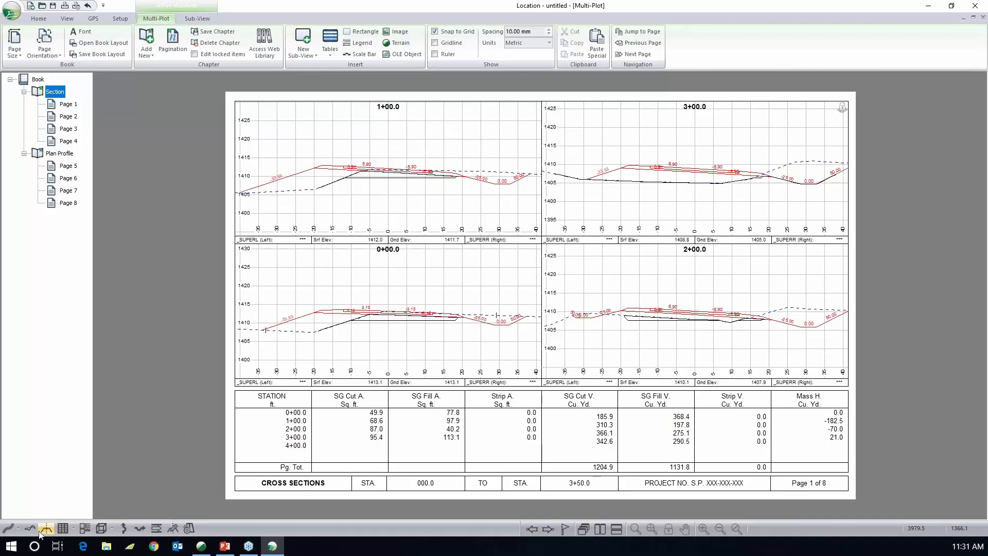
pyautogui.rightClick(50, 94)
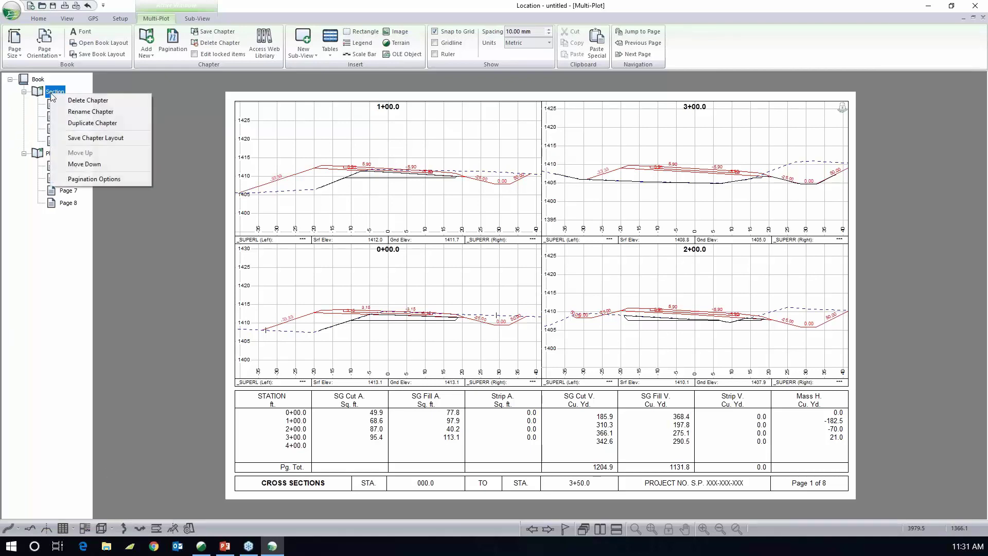
pyautogui.click(83, 165)
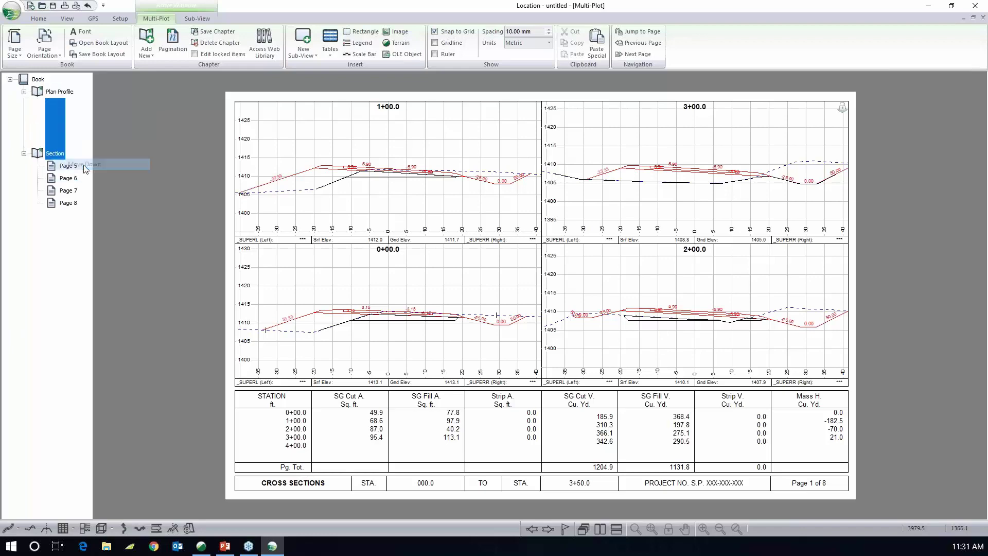
pyautogui.click(62, 93)
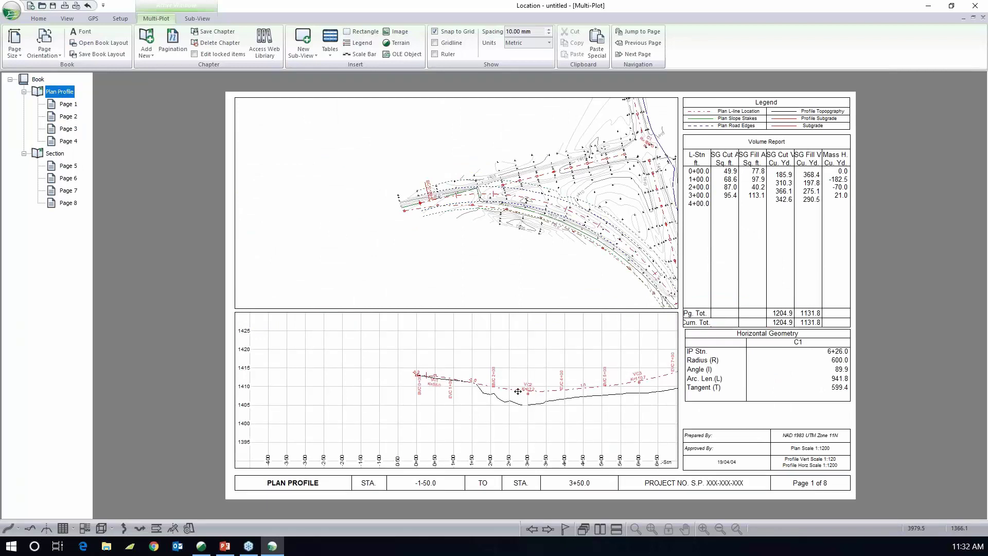
# Step: Delete the volume table, the title block row and the leftover STATION text from the Section chapter's page layout
pyautogui.click(55, 153)
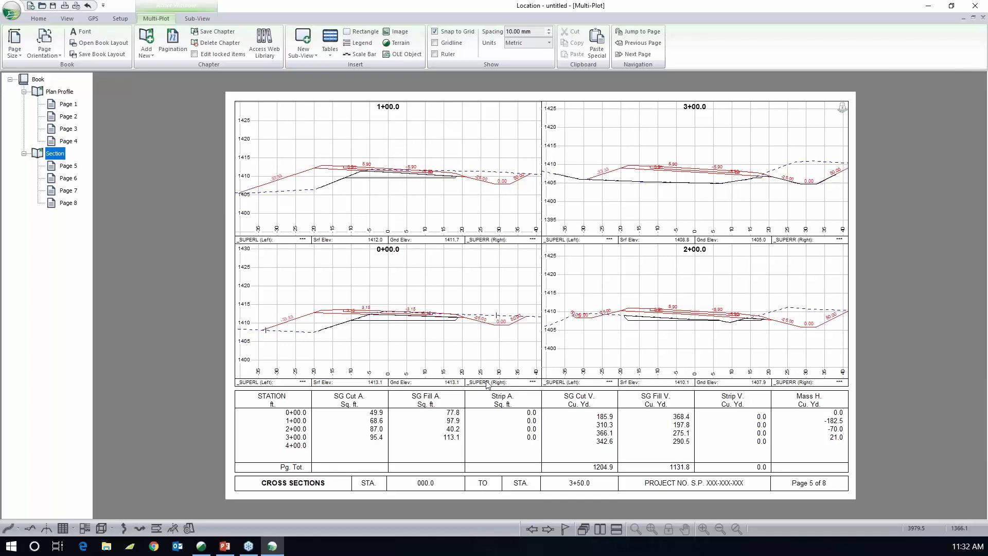
pyautogui.scroll(-1, 518, 397)
pyautogui.click(514, 426)
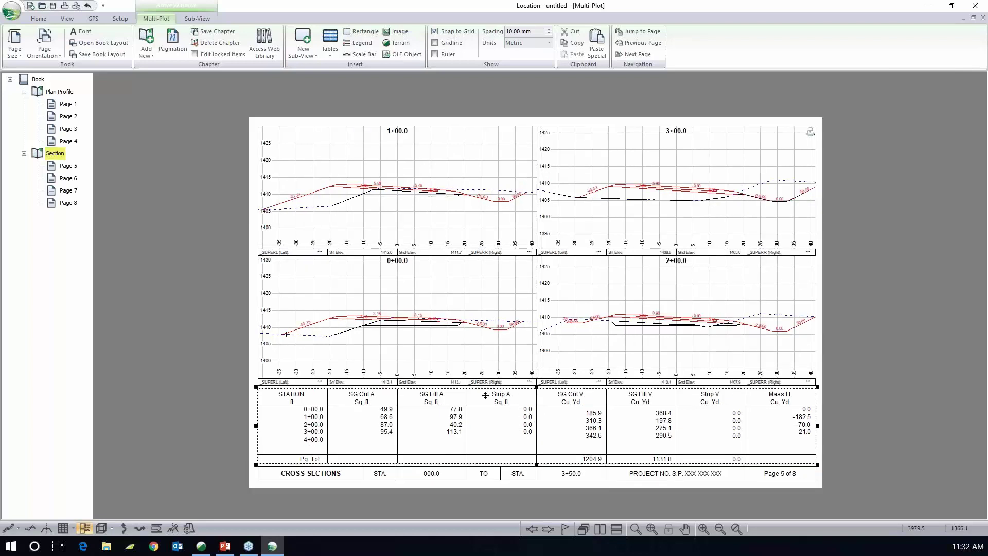
pyautogui.press('Delete')
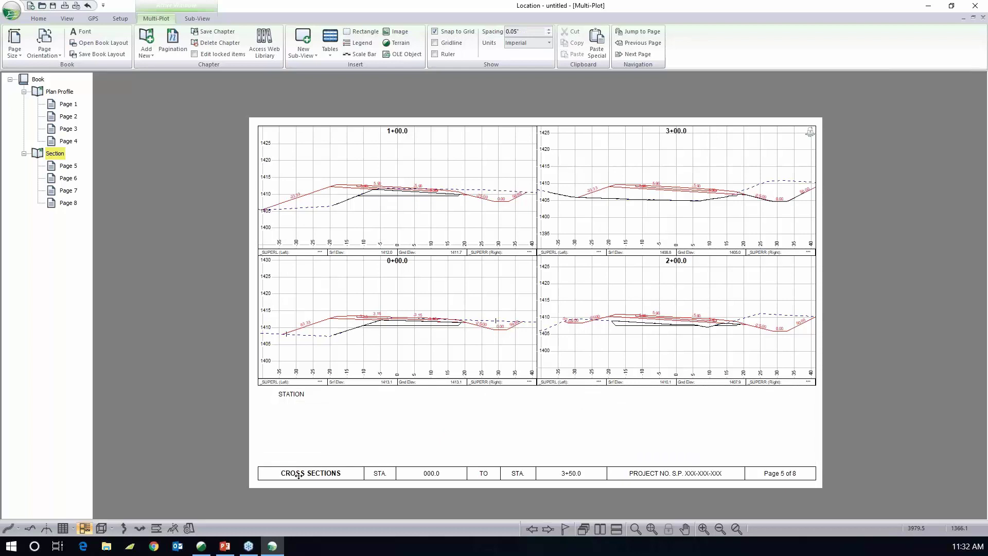
pyautogui.moveTo(252, 460); pyautogui.dragTo(823, 495)
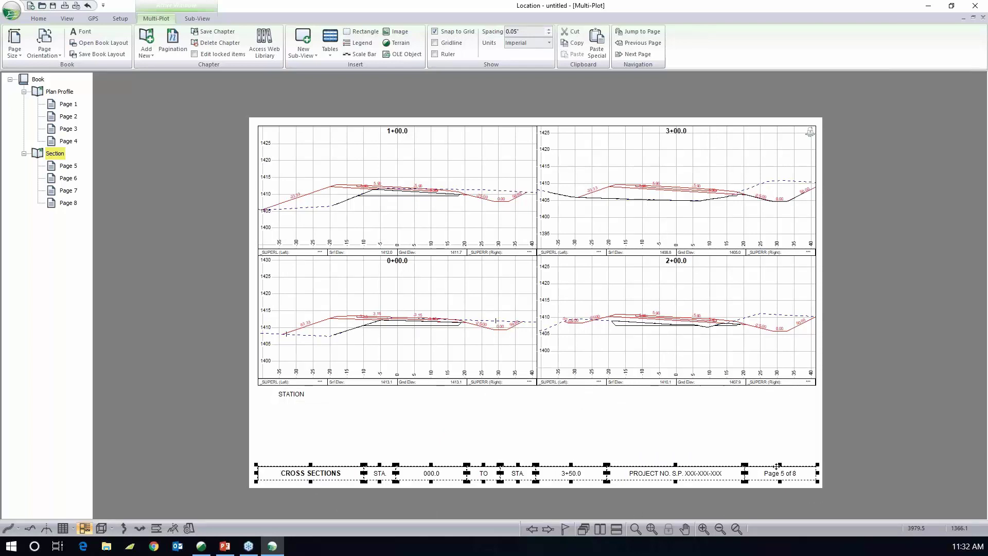
pyautogui.press('Delete')
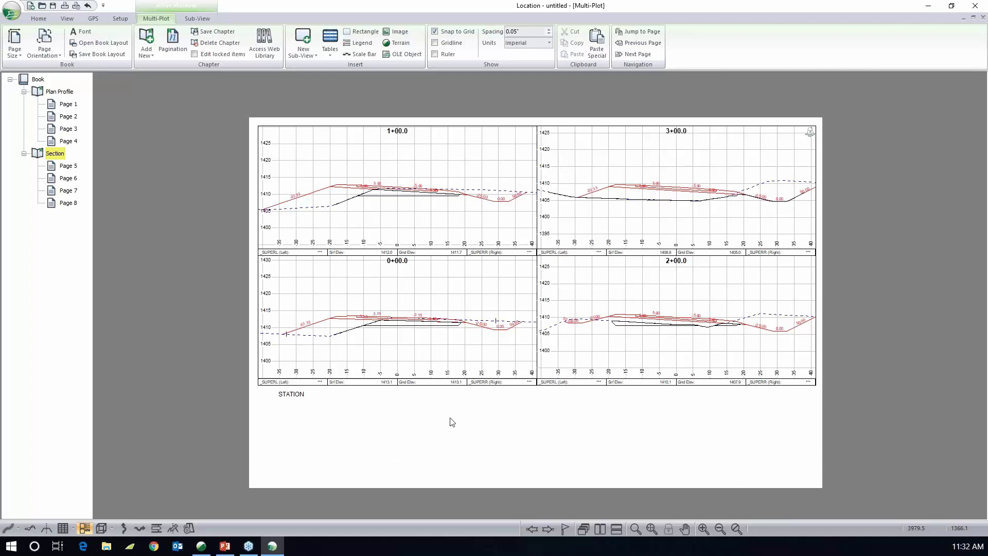
pyautogui.click(295, 394)
pyautogui.press('Delete')
# Step: Allow editing of locked items and stretch the four cross-section sub-views down to fill the page
pyautogui.click(536, 386)
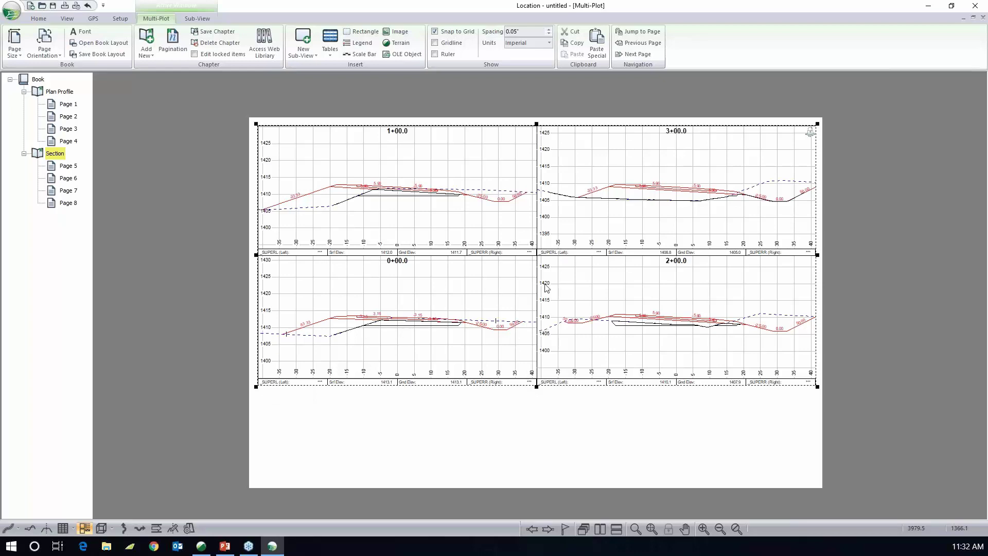
pyautogui.rightClick(541, 244)
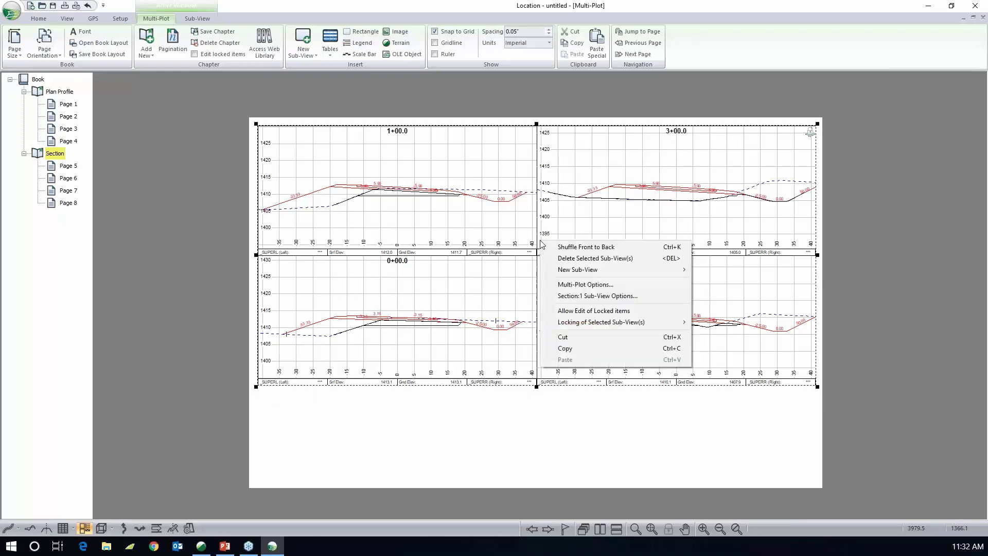
pyautogui.click(593, 311)
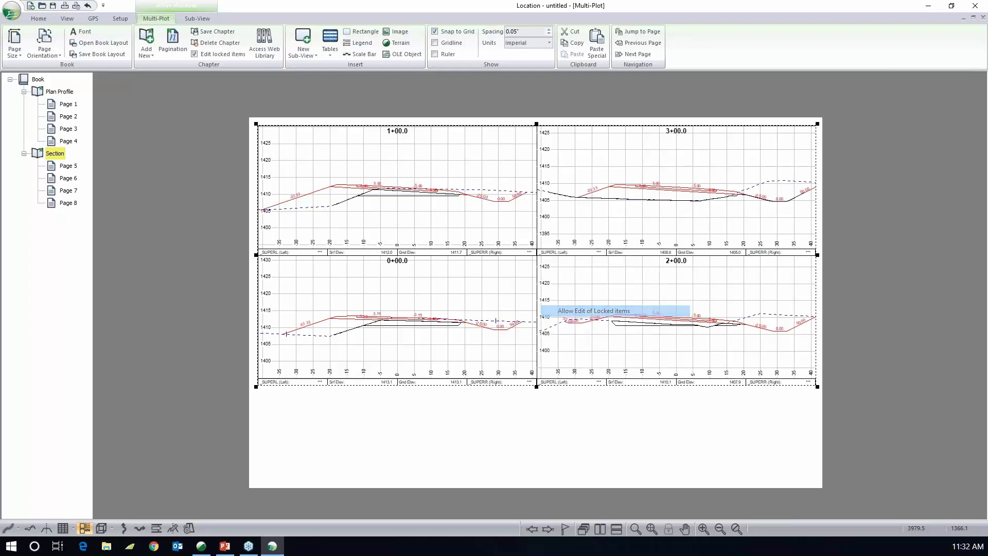
pyautogui.moveTo(537, 387); pyautogui.dragTo(538, 480)
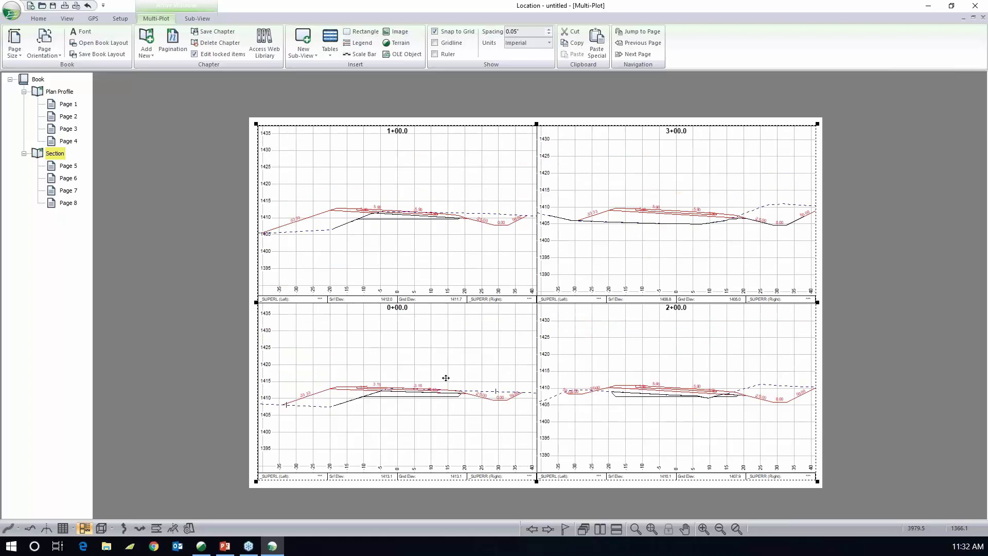
# Step: Set the cross-section sub-views' horizontal and vertical scales to 240
pyautogui.doubleClick(339, 192)
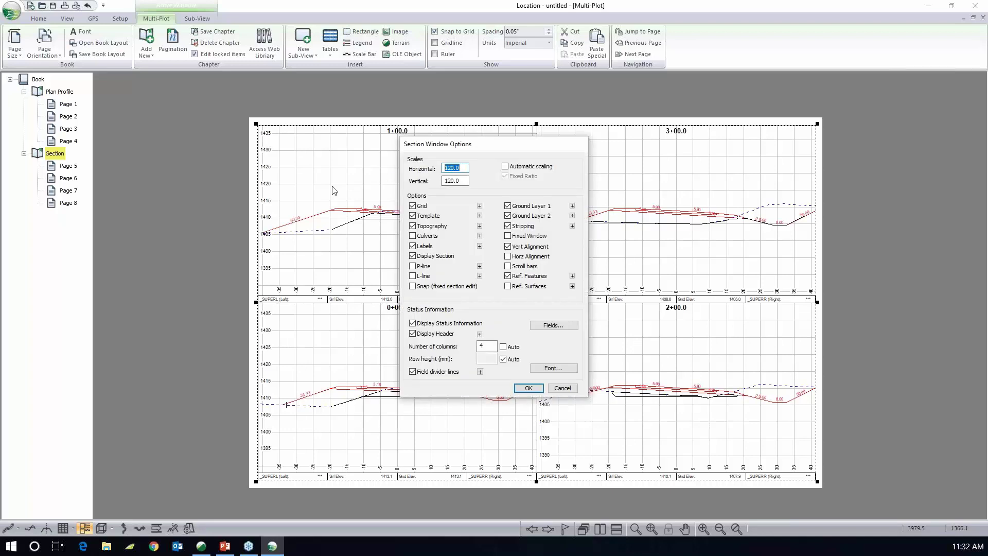
pyautogui.write('240')
pyautogui.press('Tab')
pyautogui.write('2')
pyautogui.click(528, 388)
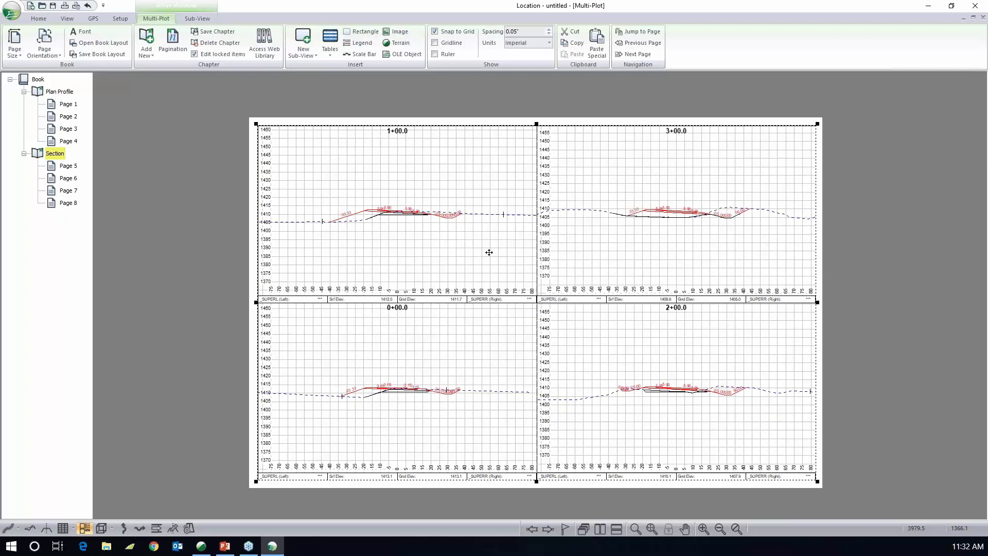
# Step: Repaginate the Plan Profile chapter with a fixed road length of 1000 per page
pyautogui.click(58, 93)
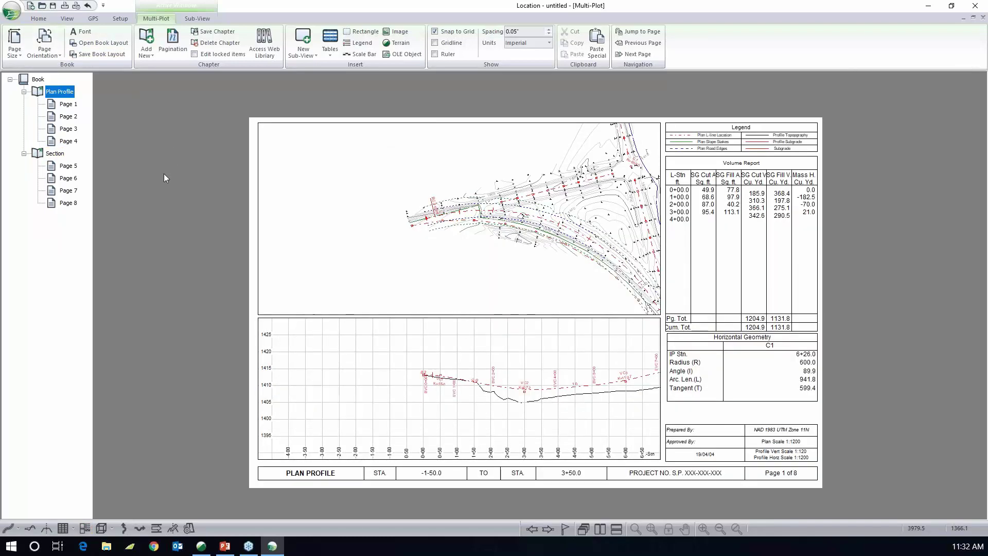
pyautogui.click(68, 106)
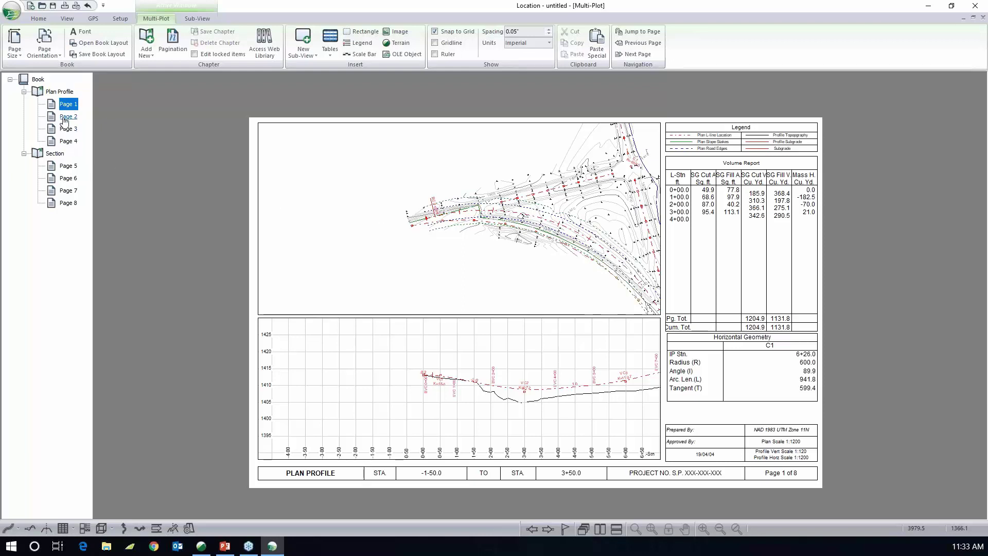
pyautogui.click(59, 92)
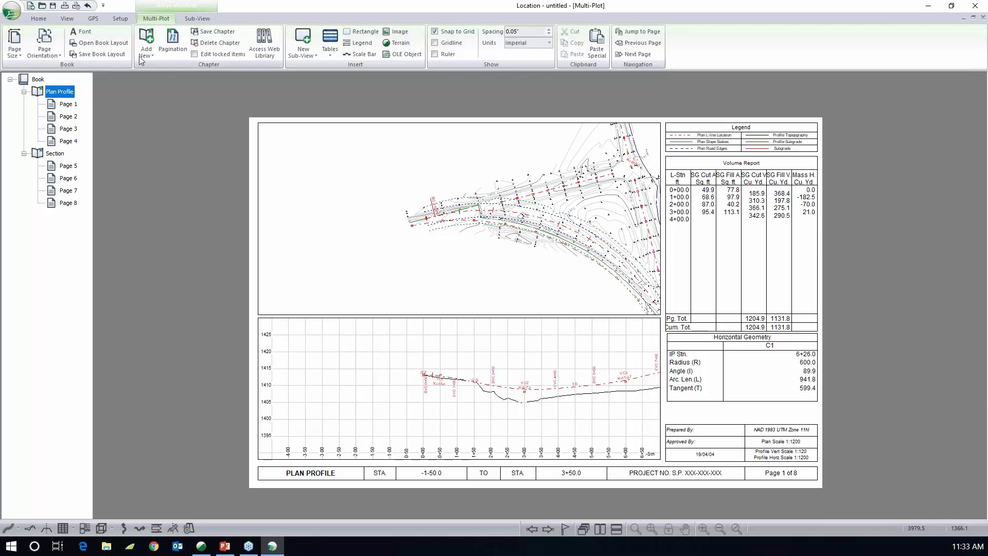
pyautogui.click(168, 37)
pyautogui.click(186, 78)
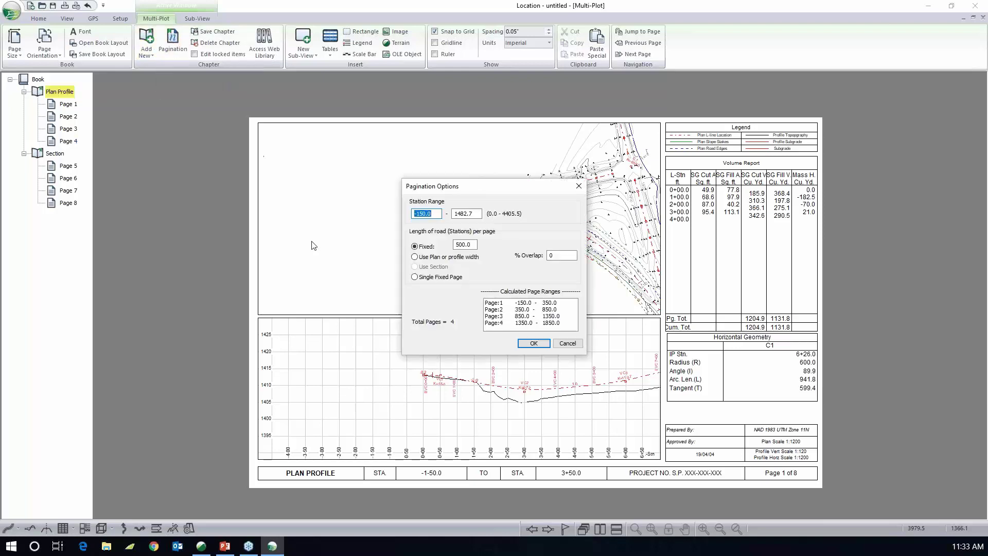
pyautogui.doubleClick(464, 244)
pyautogui.write('100')
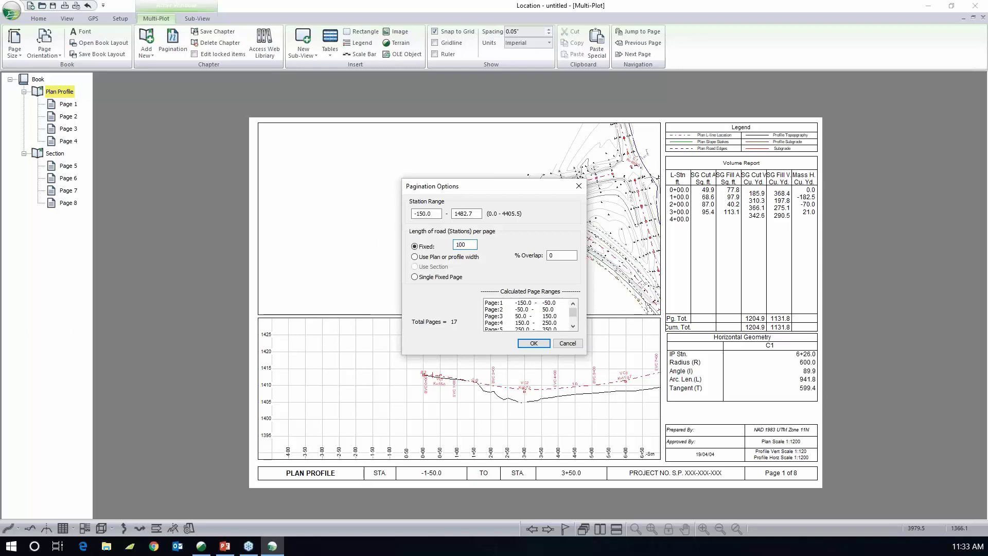
pyautogui.write('0')
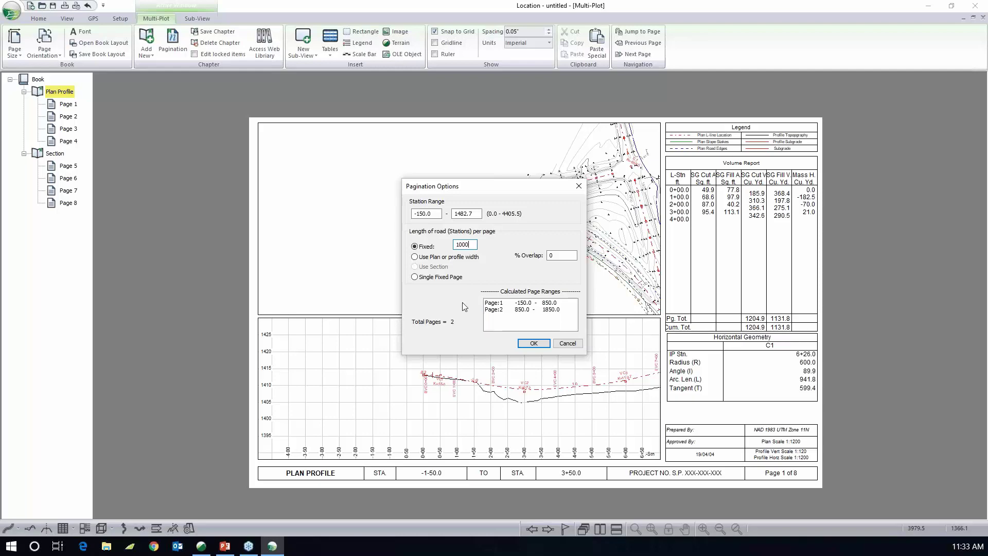
pyautogui.click(535, 343)
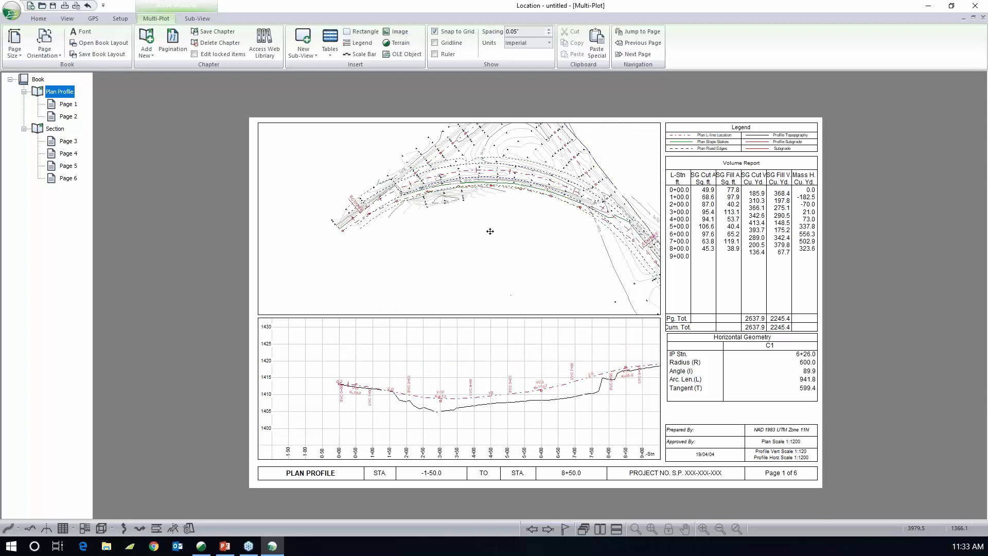
# Step: Set a 50% washout for the background terrain file "county rd April 4 2019.terx" in the plan sub-view
pyautogui.click(504, 199)
pyautogui.doubleClick(505, 199)
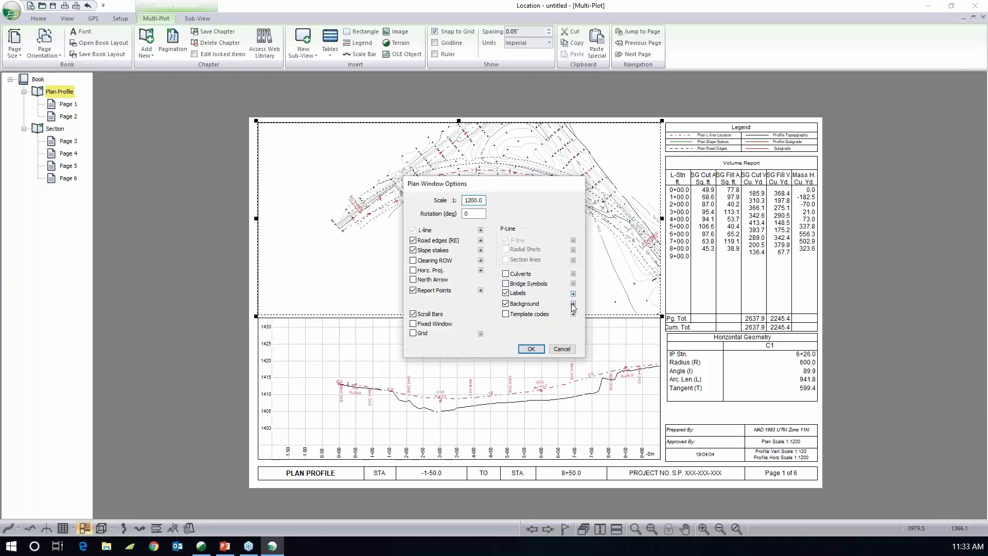
pyautogui.click(573, 304)
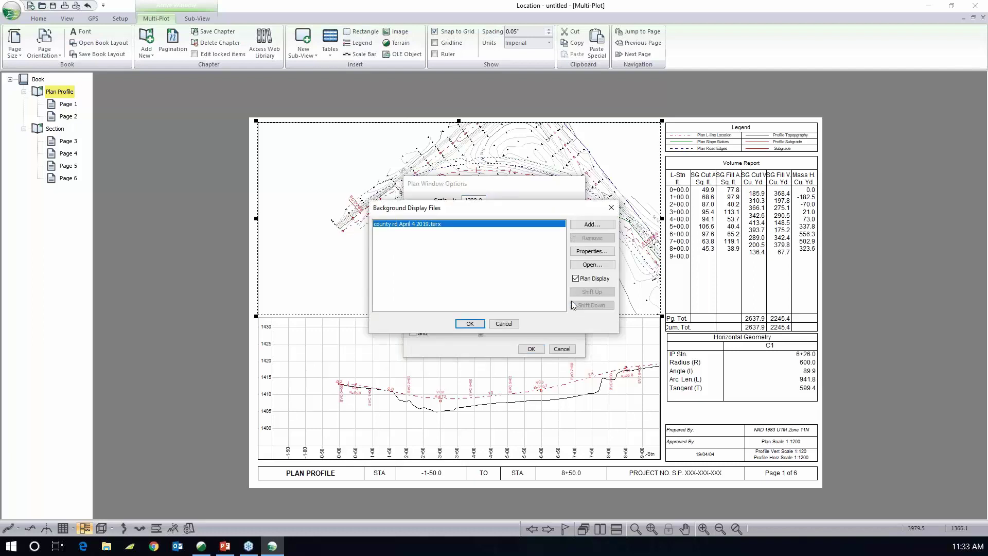
pyautogui.click(593, 252)
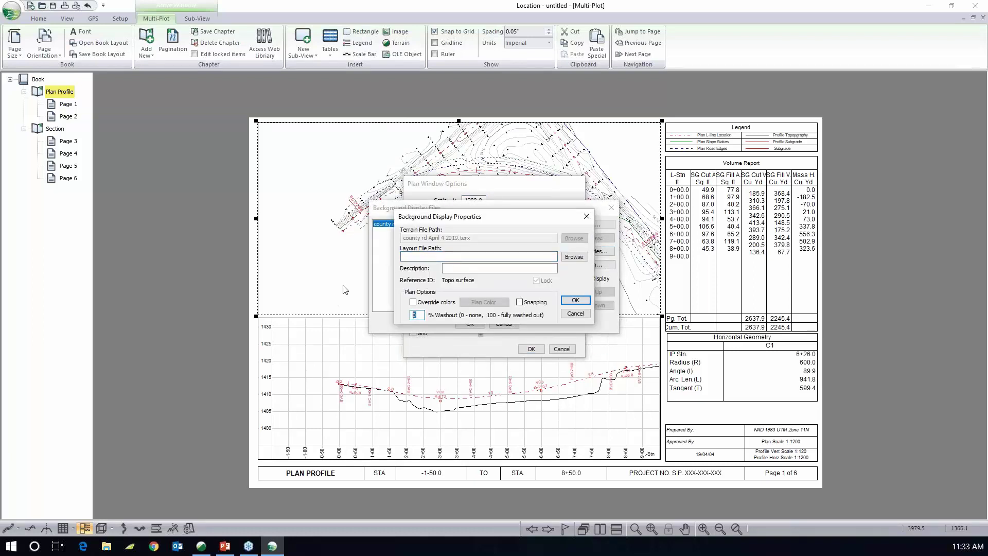
pyautogui.write('50')
pyautogui.click(568, 300)
pyautogui.click(478, 325)
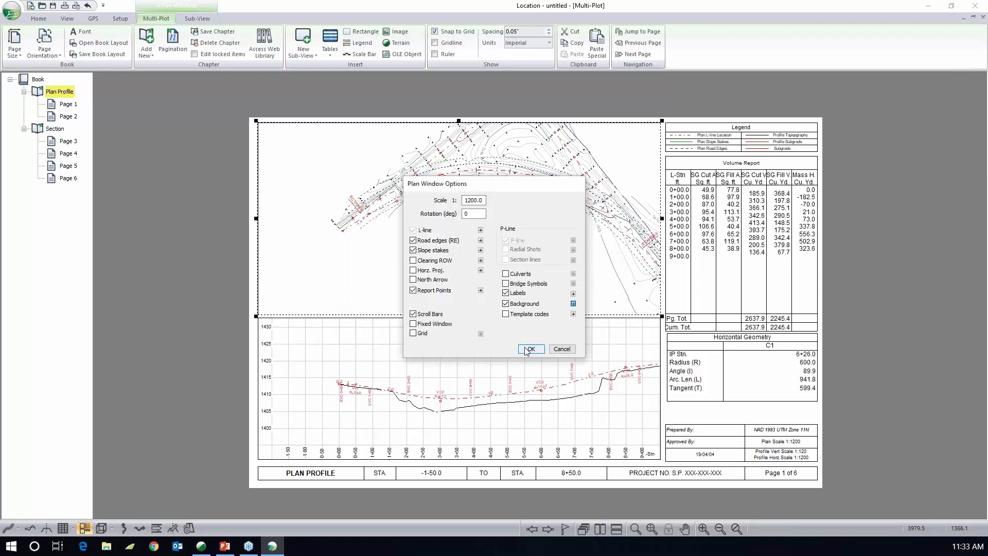
pyautogui.click(530, 349)
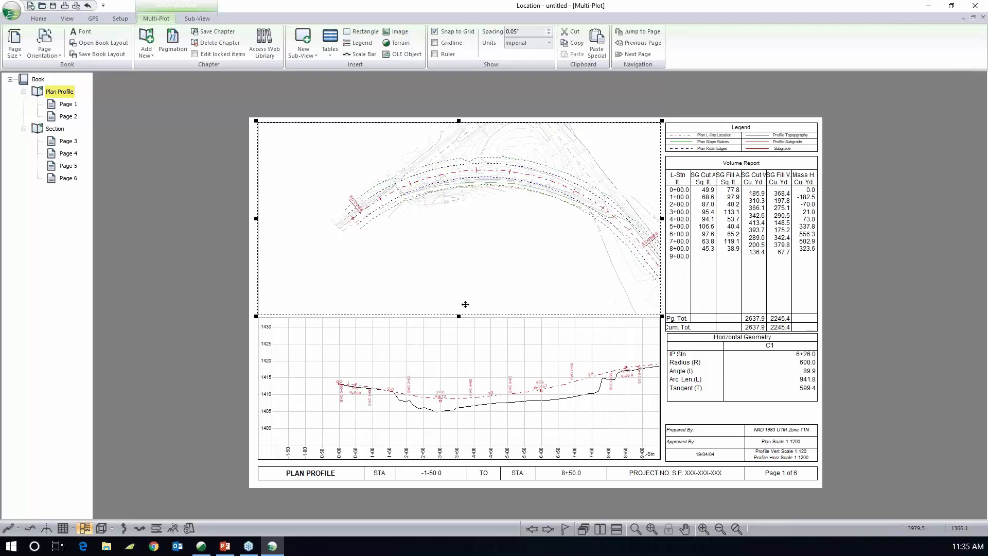
# Step: Enable the first User Defined label in the plan sub-view and format it with size 16 in red
pyautogui.doubleClick(469, 229)
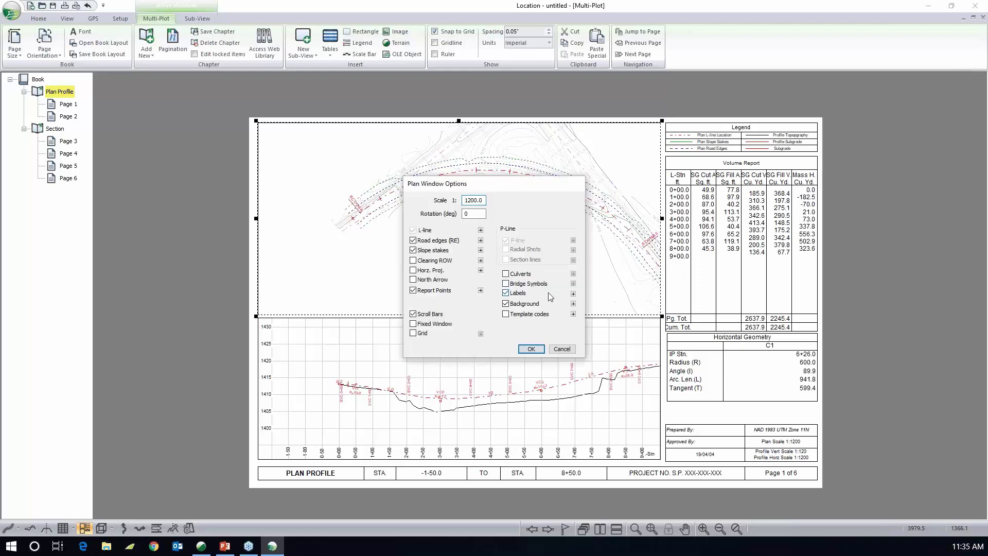
pyautogui.click(573, 294)
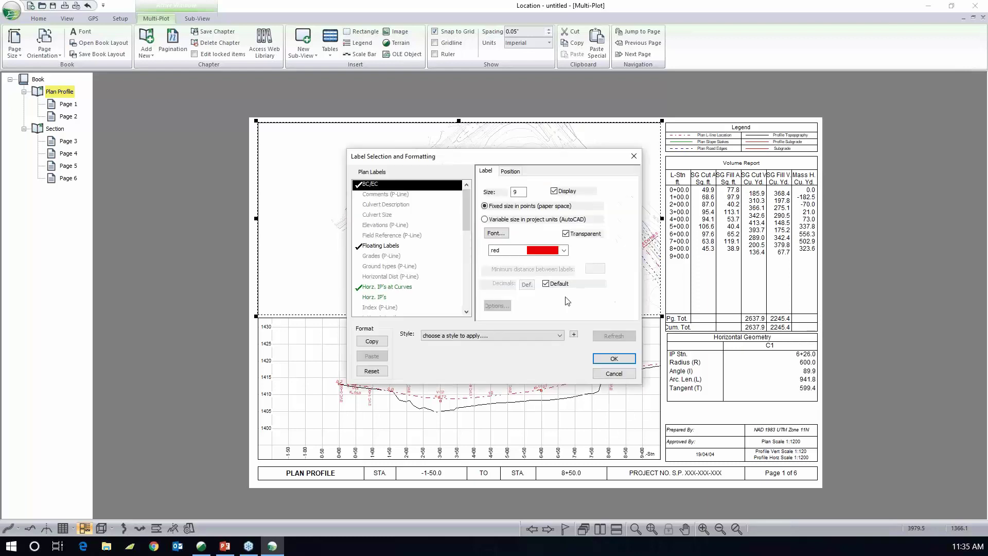
pyautogui.moveTo(468, 217); pyautogui.dragTo(474, 287)
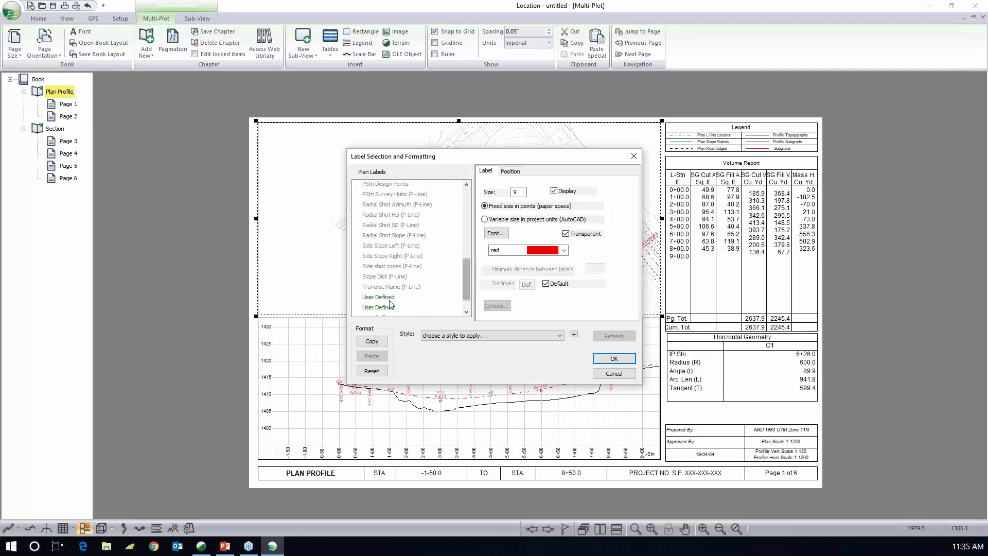
pyautogui.click(388, 298)
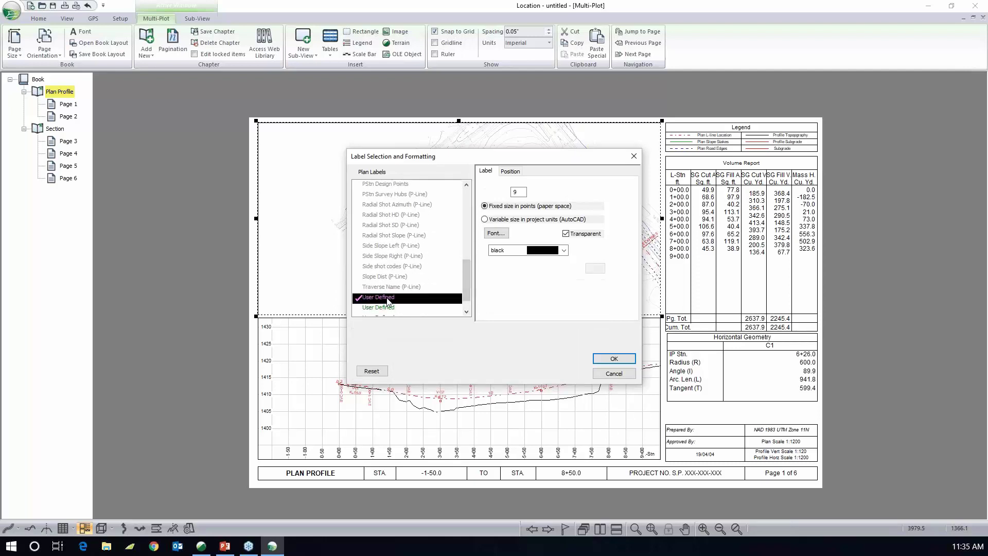
pyautogui.moveTo(522, 192); pyautogui.dragTo(458, 199)
pyautogui.write('16')
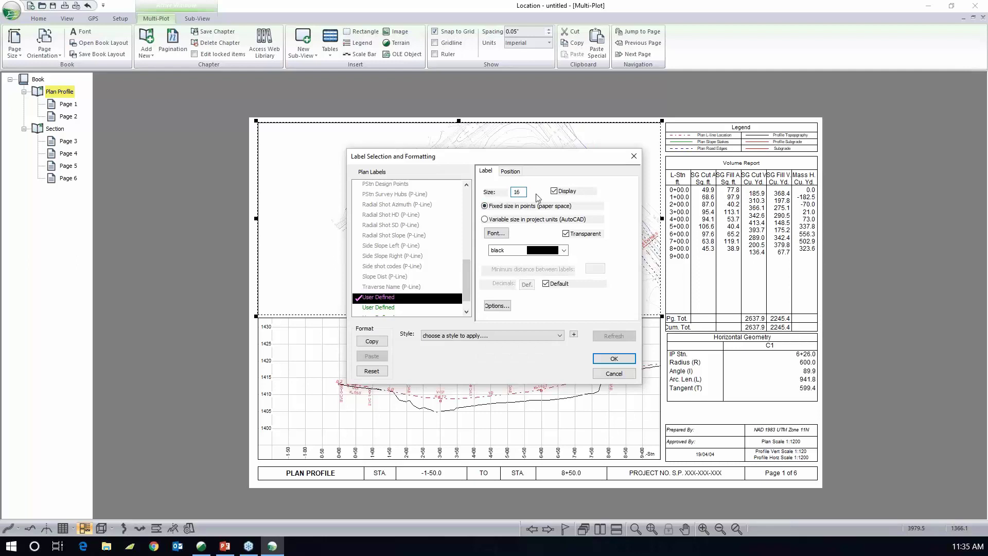
pyautogui.click(562, 251)
pyautogui.click(507, 87)
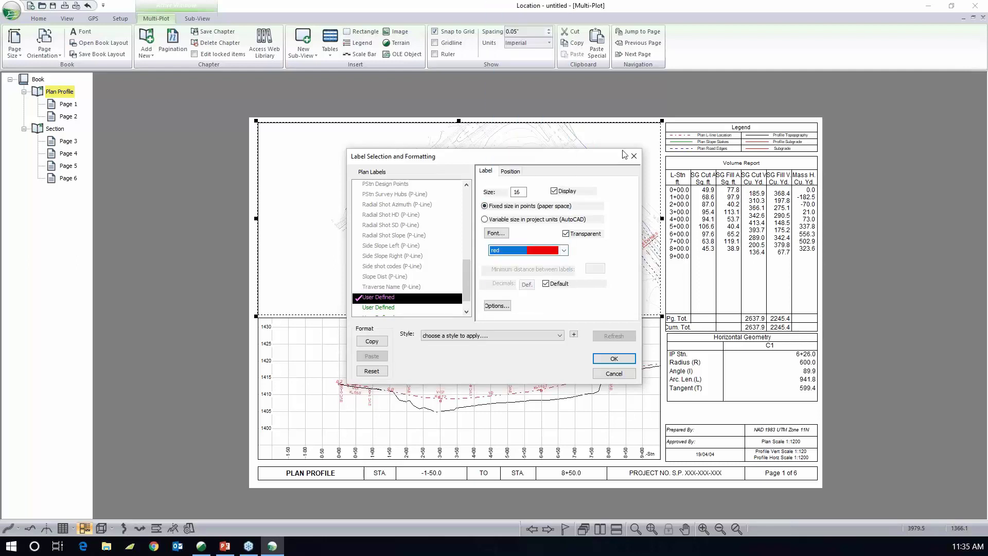
# Step: Add the L-line attribute L-Stn to the plan sub-view's selected User Defined label
pyautogui.click(498, 306)
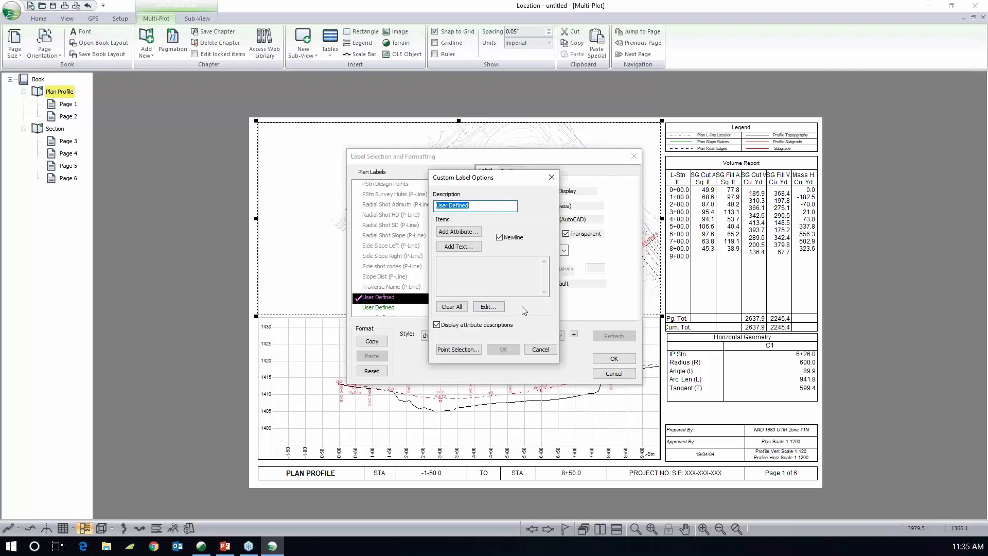
pyautogui.click(476, 233)
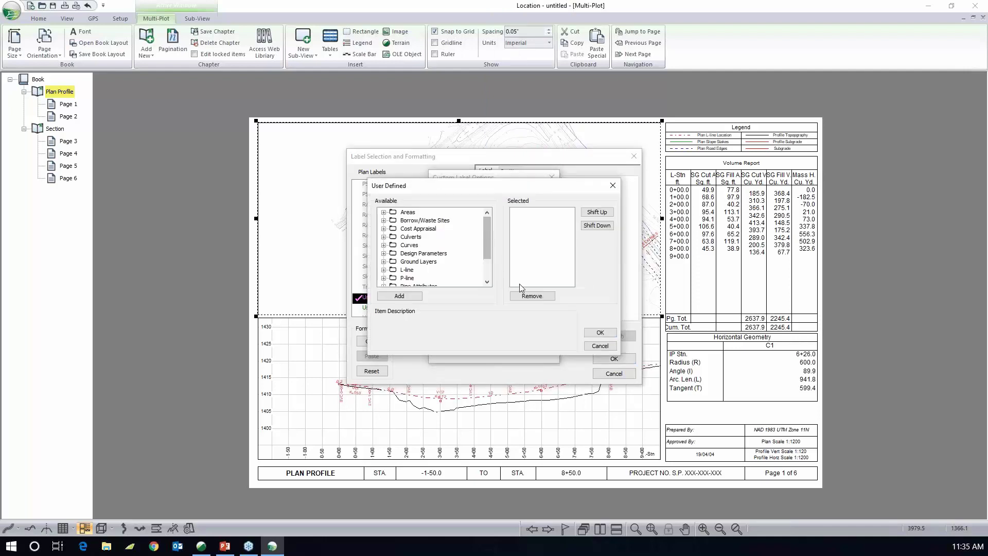
pyautogui.doubleClick(406, 269)
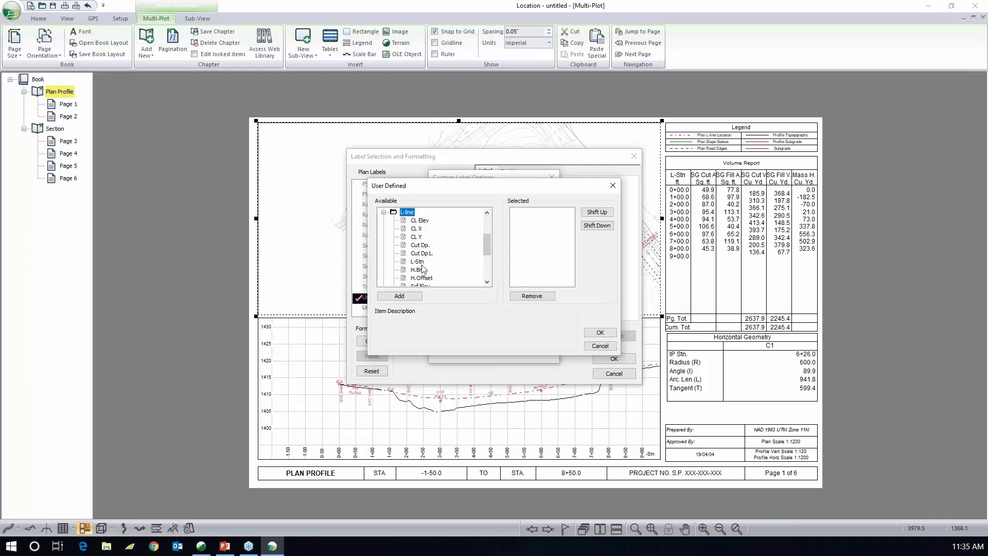
pyautogui.doubleClick(418, 262)
pyautogui.click(597, 333)
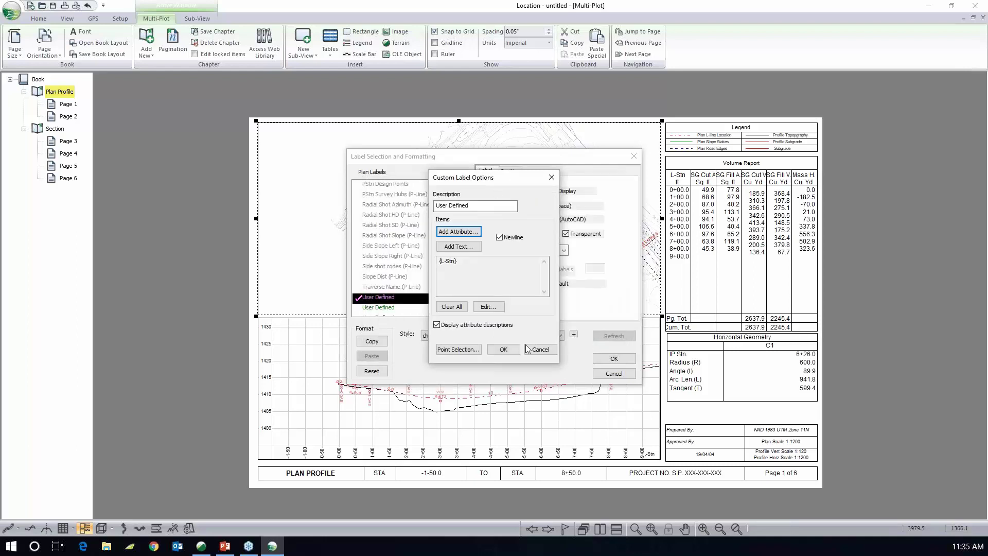
# Step: Restrict the plan station label to Auto interval points 2 (100.0ft.), turn off its attribute descriptions, and apply the plan settings
pyautogui.click(474, 349)
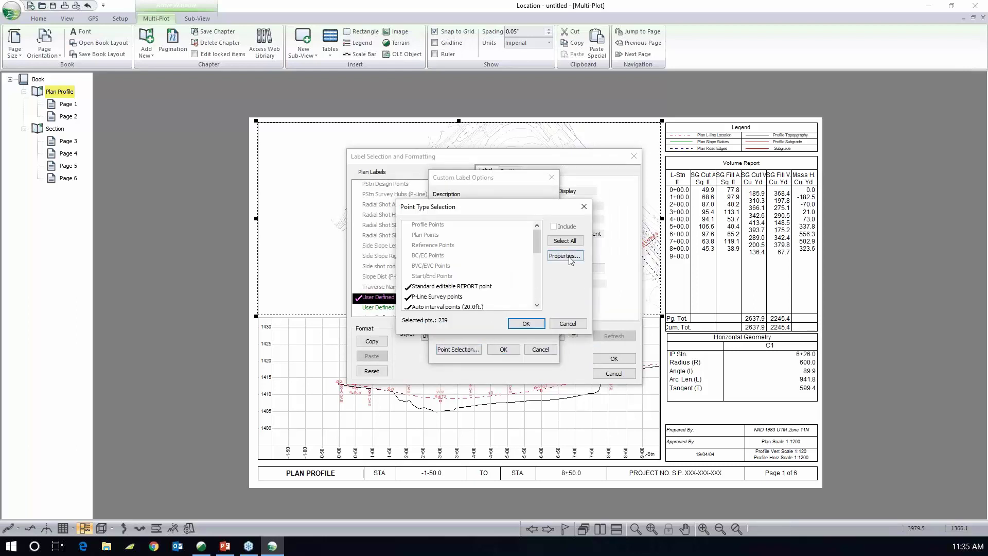
pyautogui.click(566, 242)
pyautogui.click(566, 241)
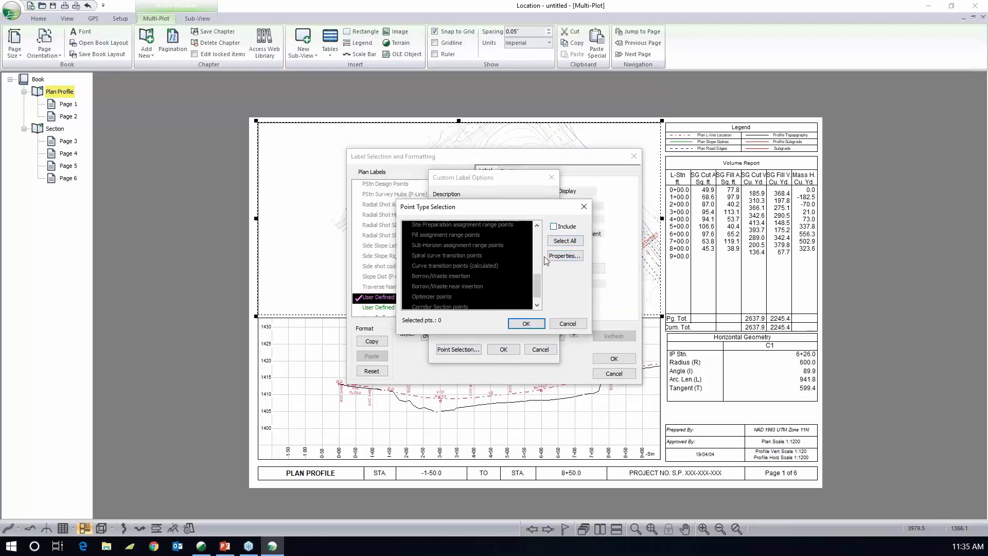
pyautogui.moveTo(536, 277); pyautogui.dragTo(517, 255)
pyautogui.click(476, 255)
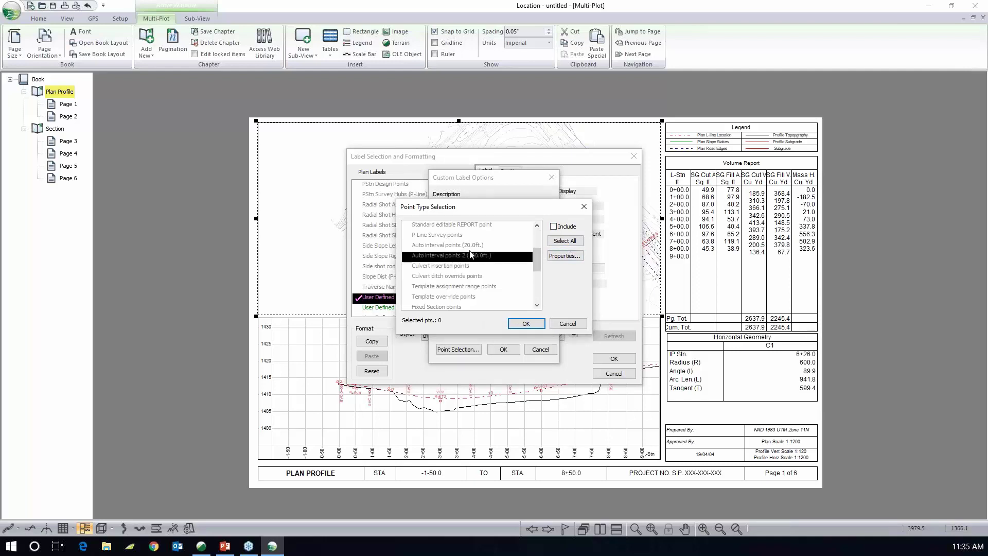
pyautogui.click(568, 256)
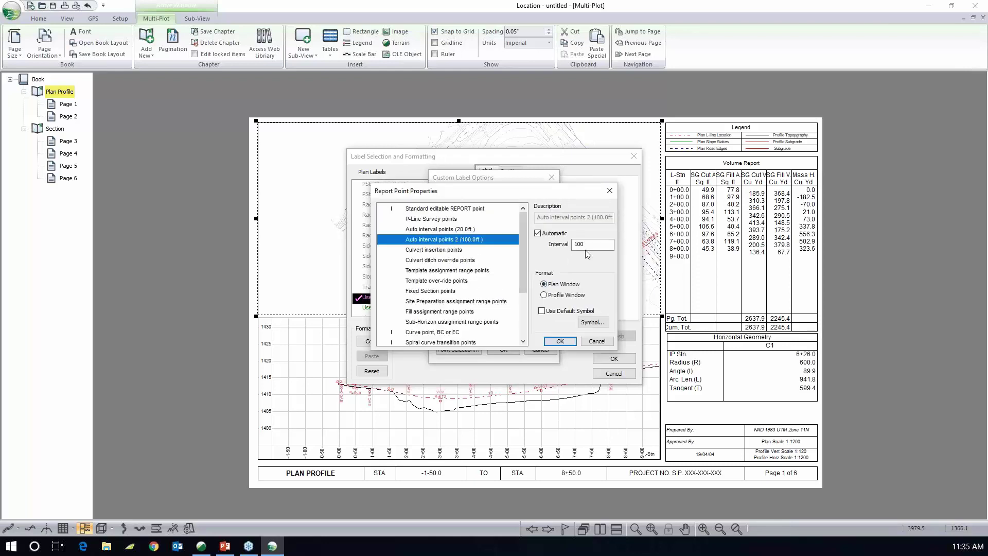
pyautogui.click(598, 342)
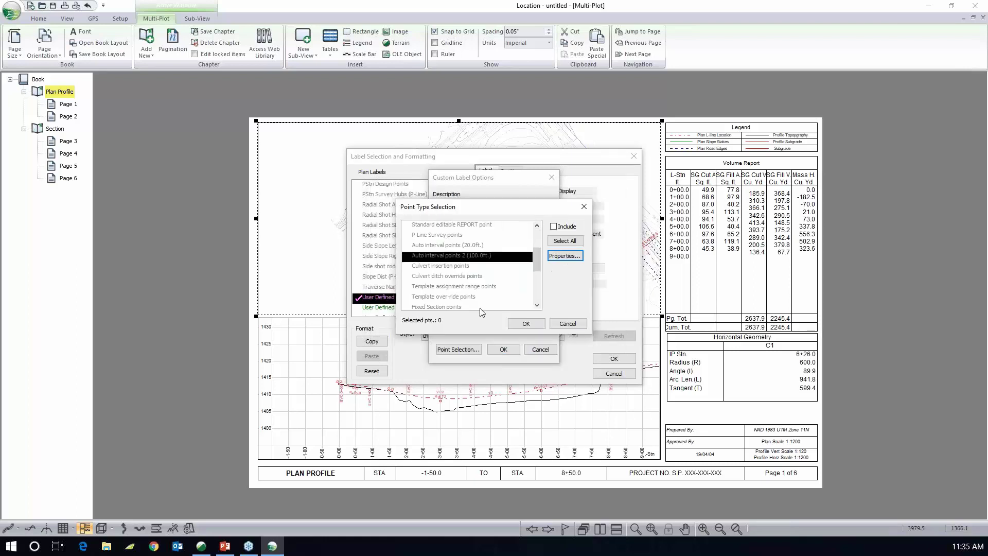
pyautogui.doubleClick(475, 260)
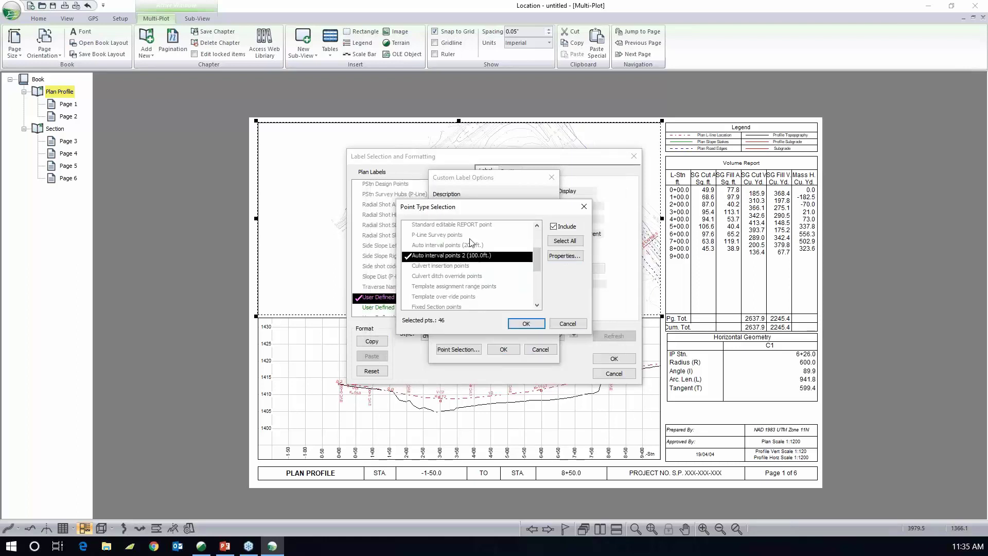
pyautogui.click(526, 324)
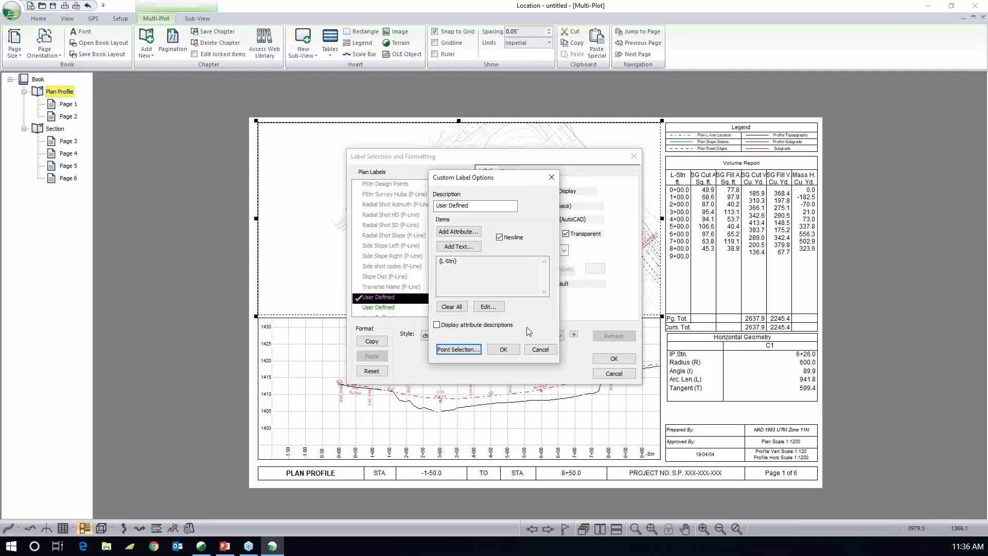
pyautogui.click(503, 349)
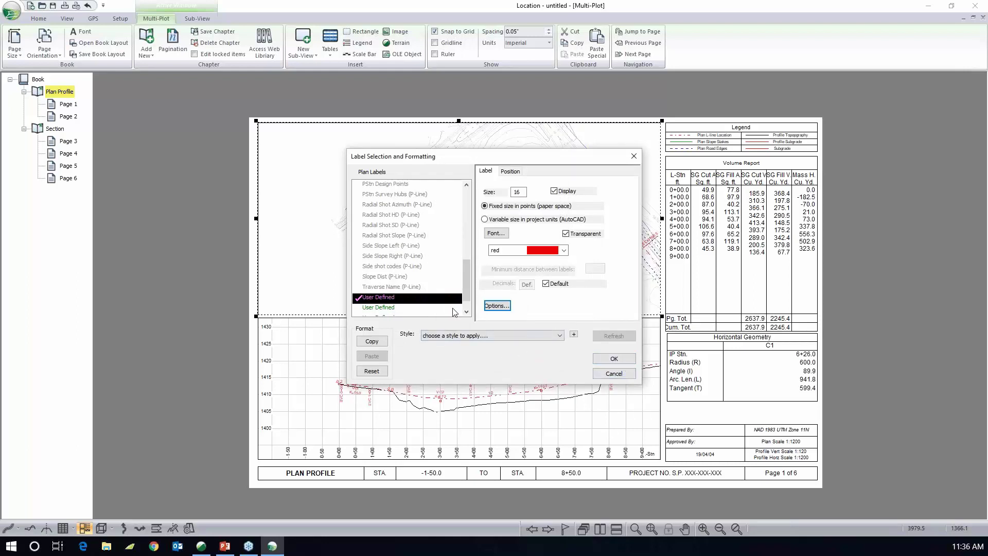
pyautogui.click(614, 359)
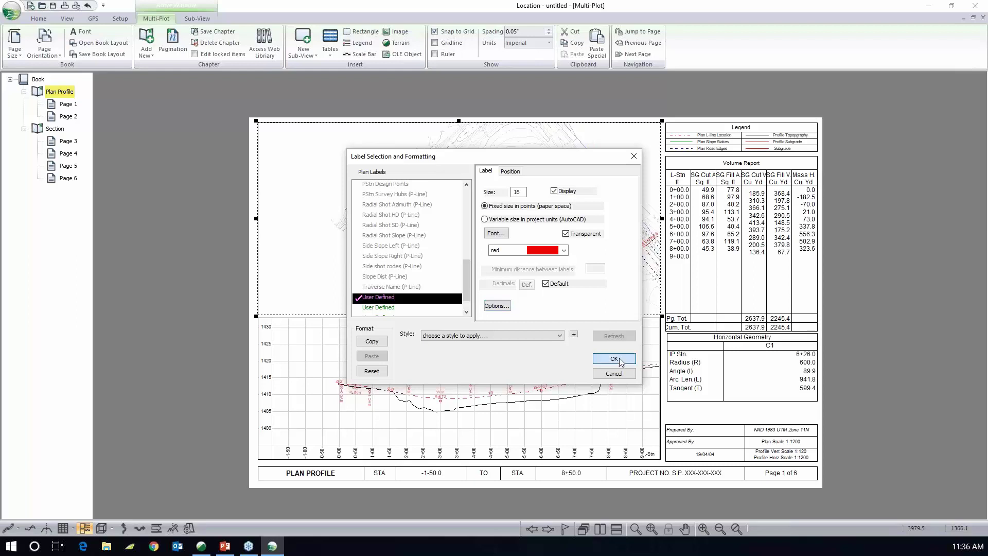
pyautogui.click(528, 349)
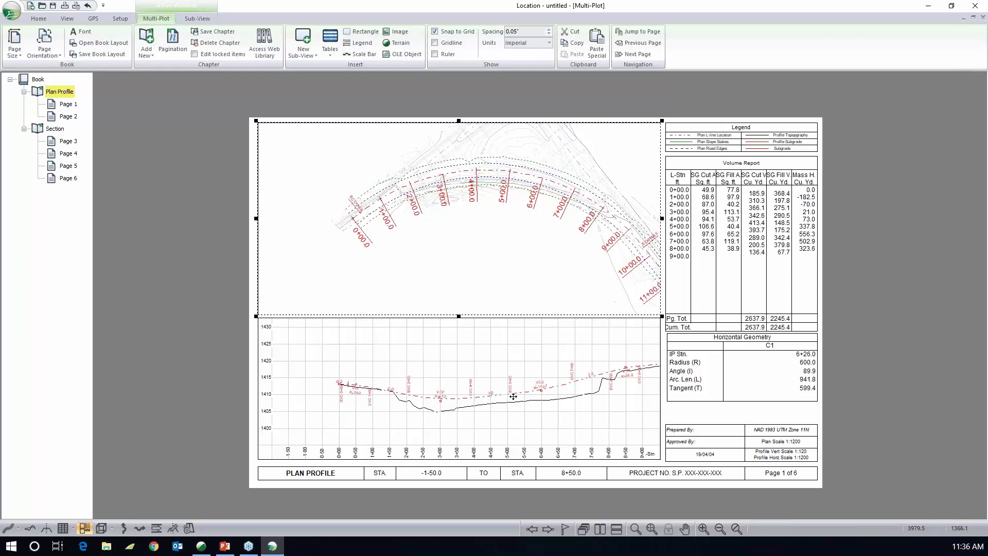
# Step: Enable the first User Defined label in the profile sub-view and format it with size 16 in red
pyautogui.doubleClick(514, 397)
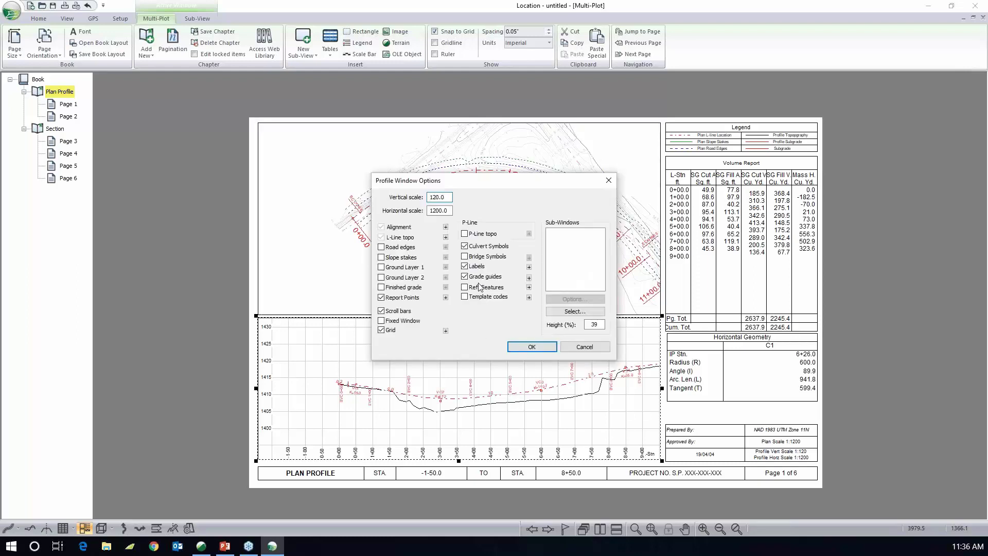
pyautogui.click(529, 267)
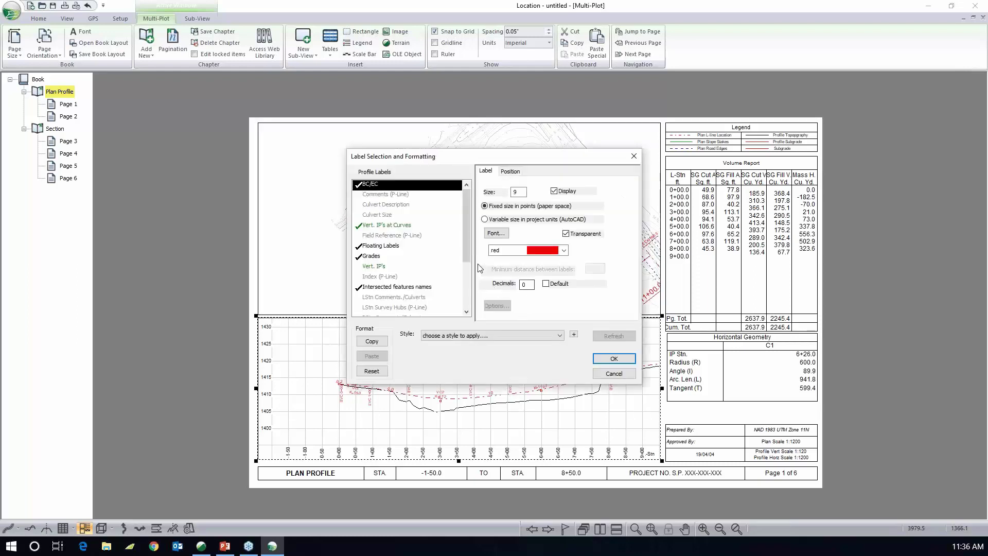
pyautogui.moveTo(465, 239); pyautogui.dragTo(469, 293)
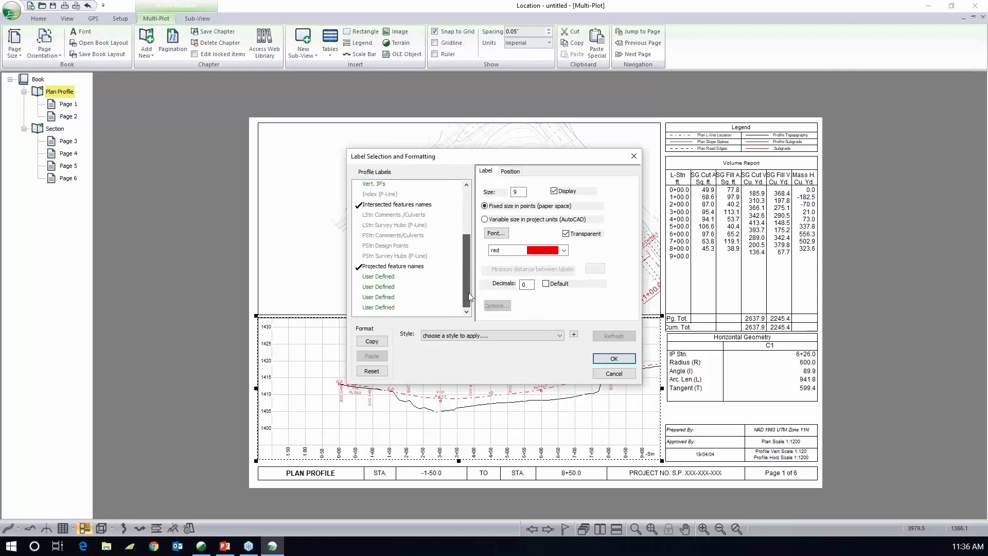
pyautogui.click(382, 277)
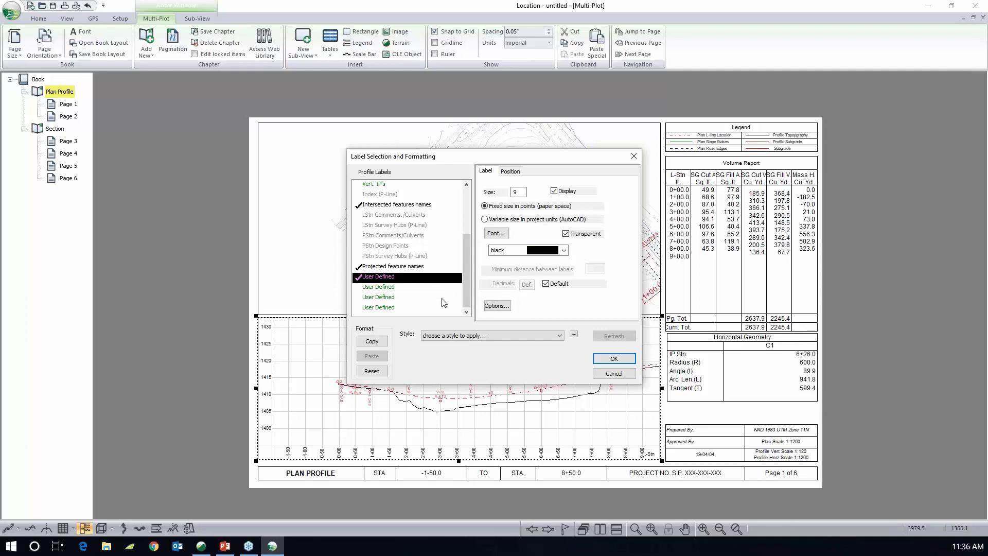
pyautogui.doubleClick(516, 192)
pyautogui.write('10')
pyautogui.click(566, 252)
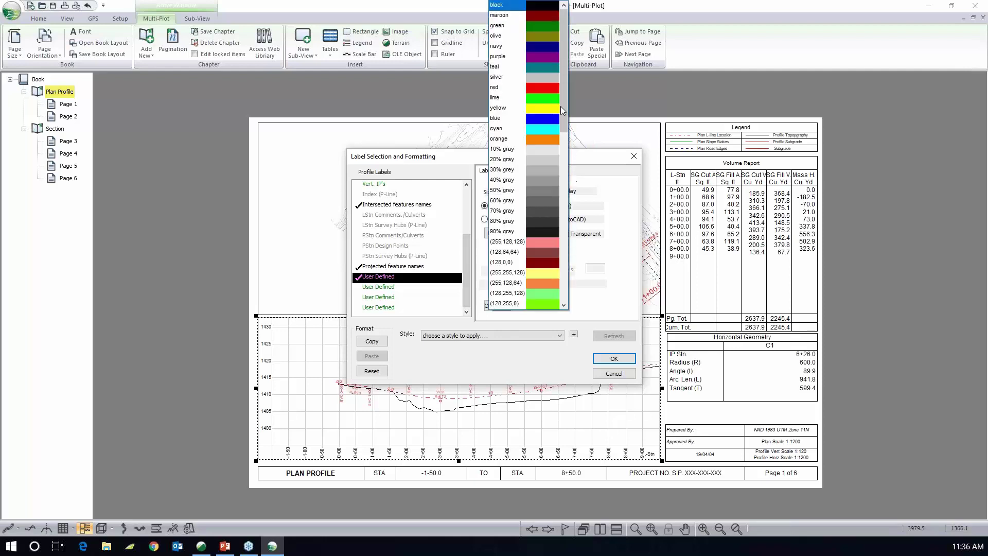
pyautogui.click(552, 84)
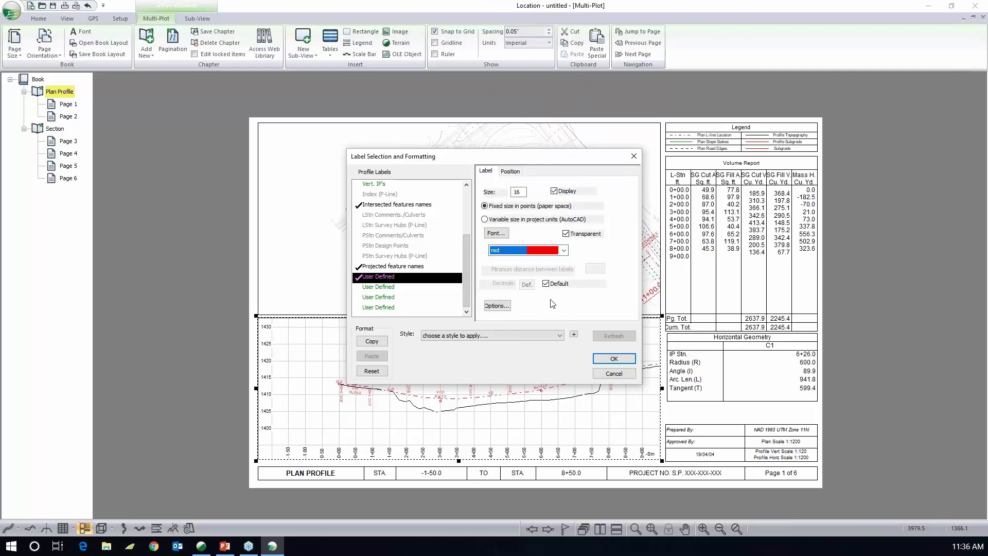
# Step: Add the L-line attribute L-Stn to the profile's User Defined label with attribute descriptions turned off
pyautogui.click(497, 306)
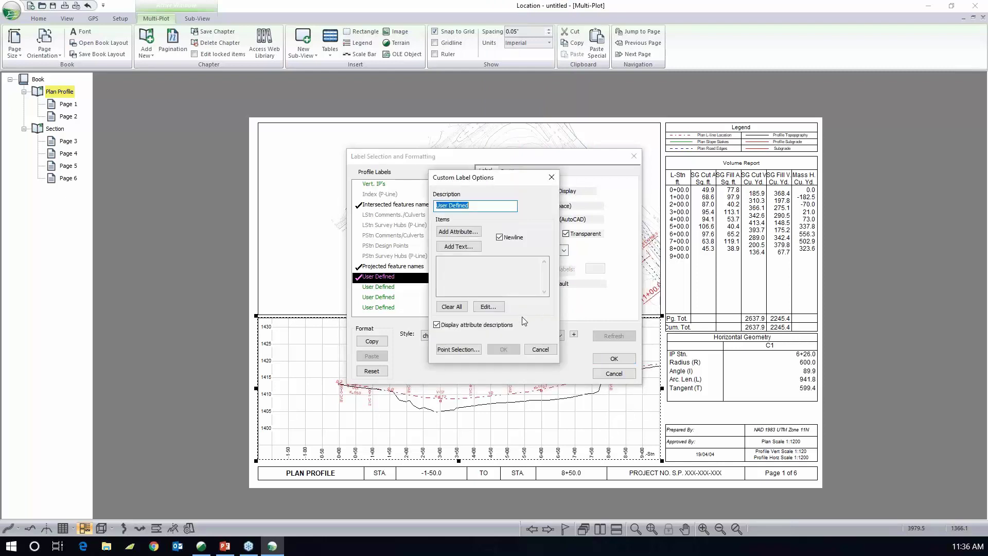
pyautogui.click(438, 325)
pyautogui.click(458, 232)
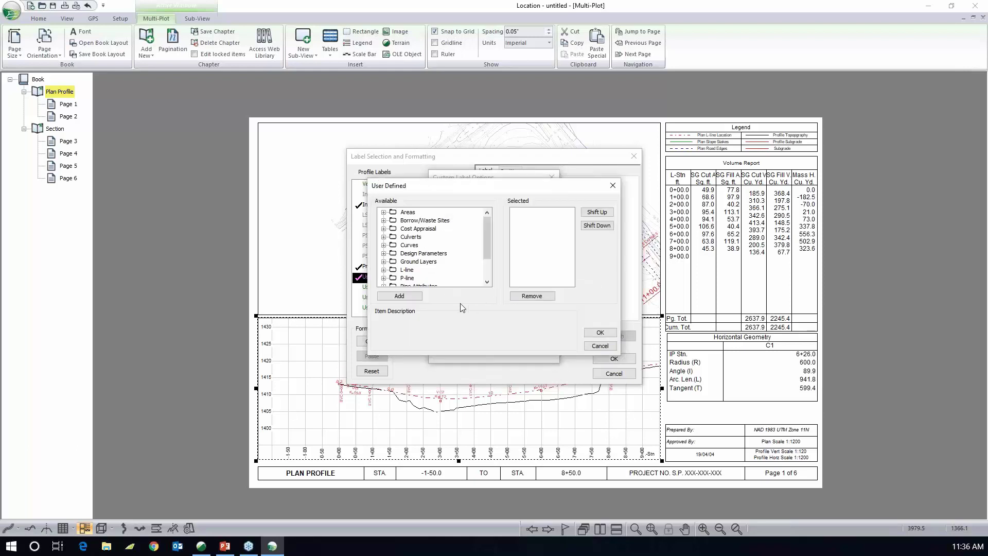
pyautogui.doubleClick(401, 270)
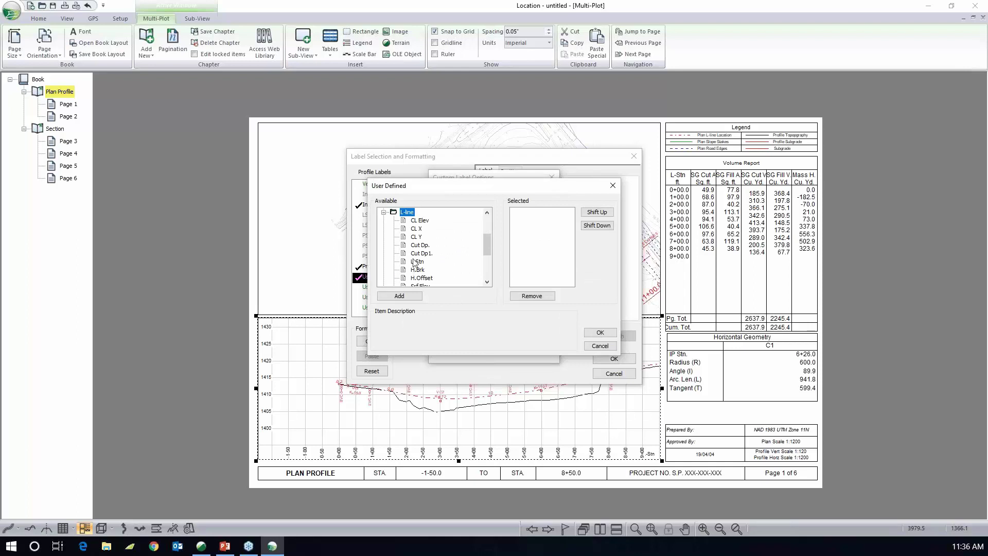
pyautogui.doubleClick(418, 262)
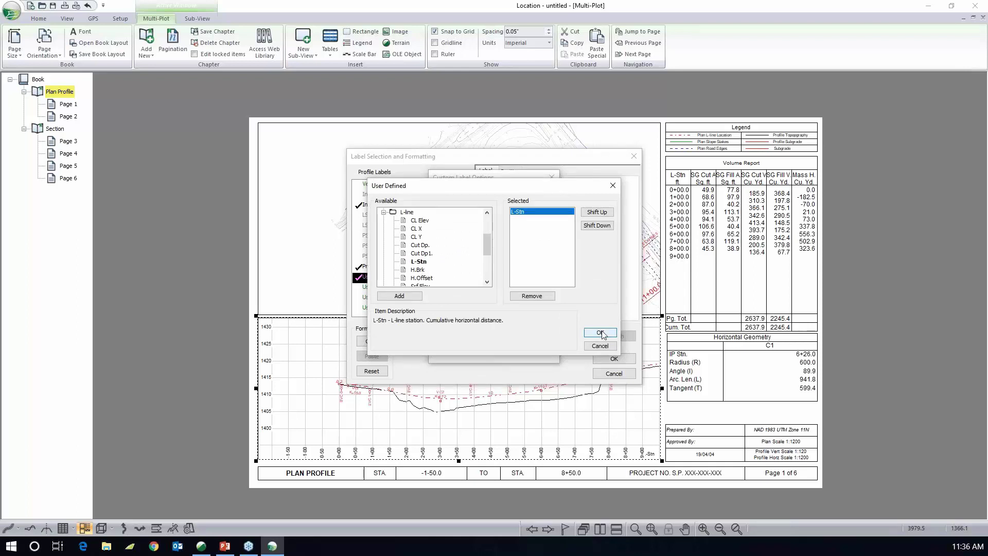
pyautogui.click(601, 334)
pyautogui.click(506, 350)
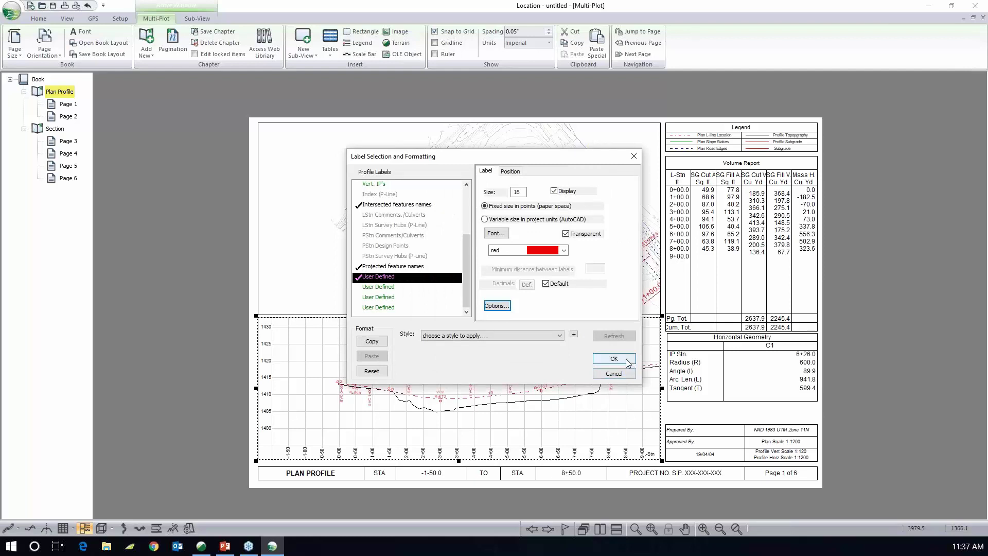
# Step: Restrict the profile station label to Auto interval points 2 (100.0ft.) and apply the profile settings
pyautogui.click(493, 307)
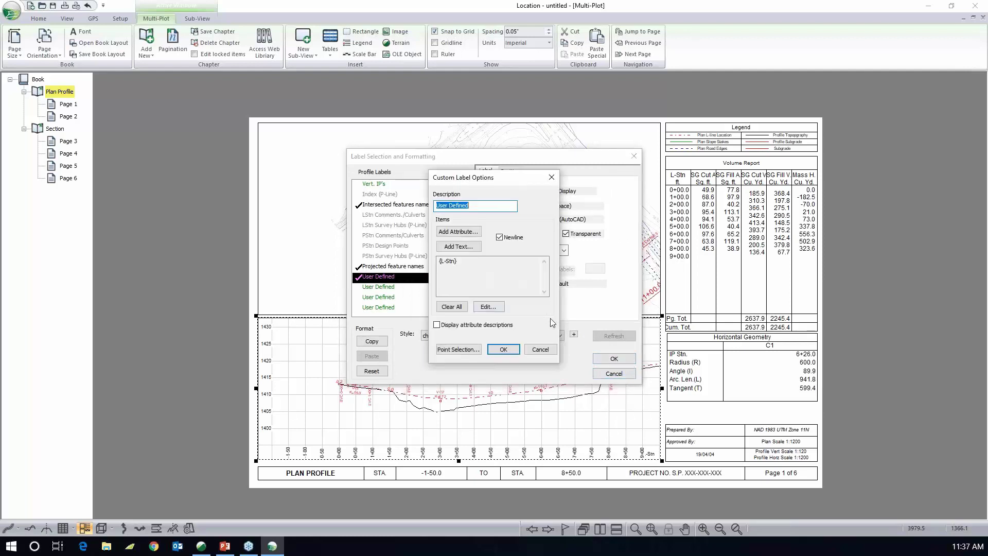
pyautogui.click(457, 349)
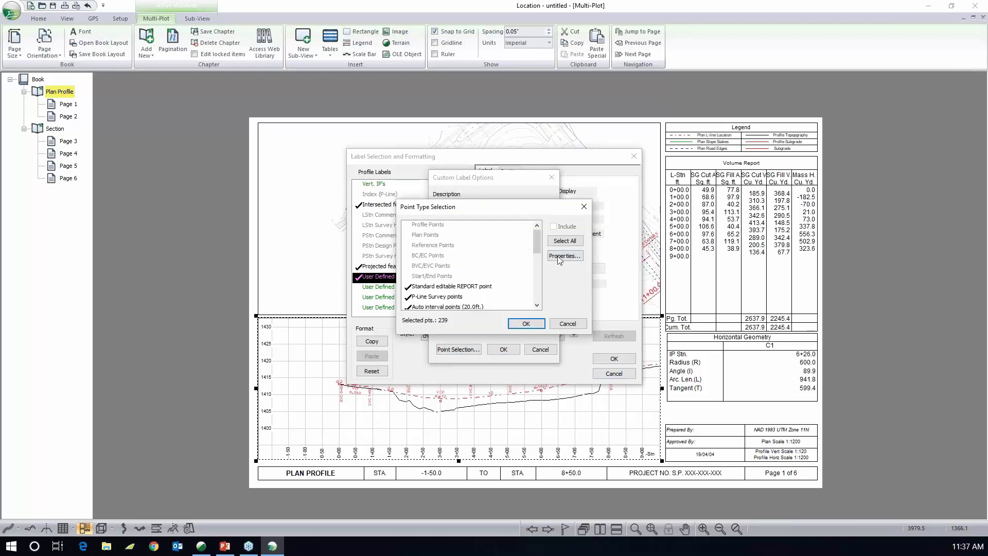
pyautogui.click(565, 241)
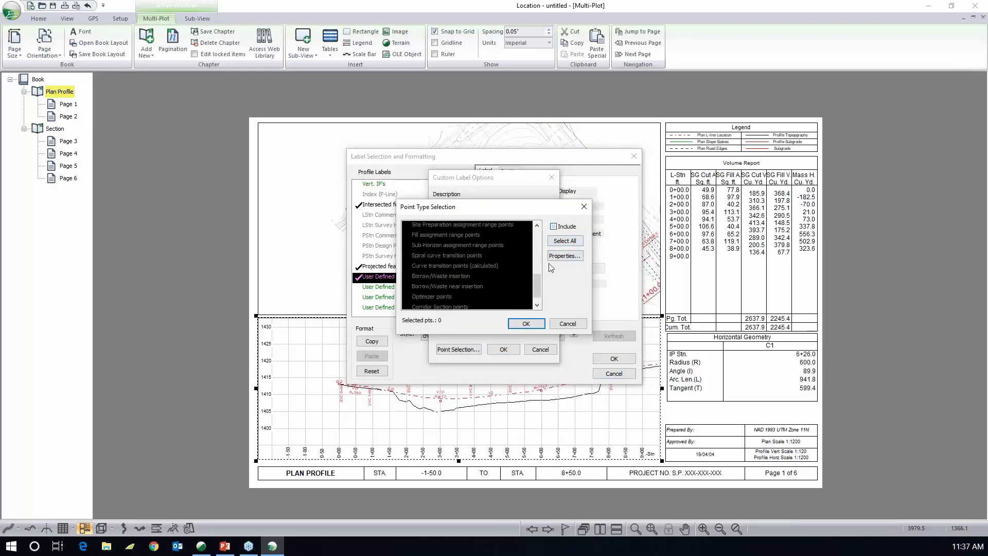
pyautogui.moveTo(539, 283); pyautogui.dragTo(536, 256)
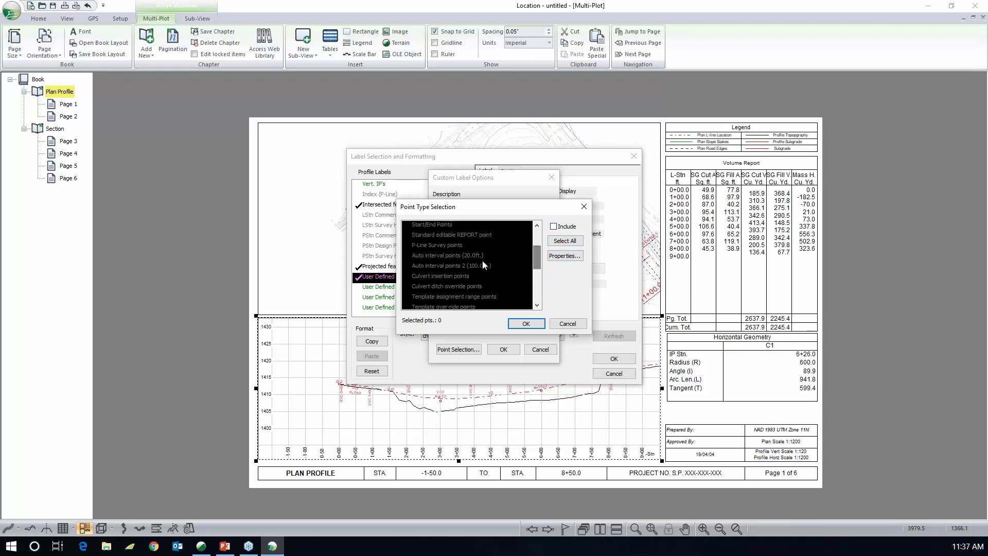
pyautogui.doubleClick(480, 266)
pyautogui.click(530, 323)
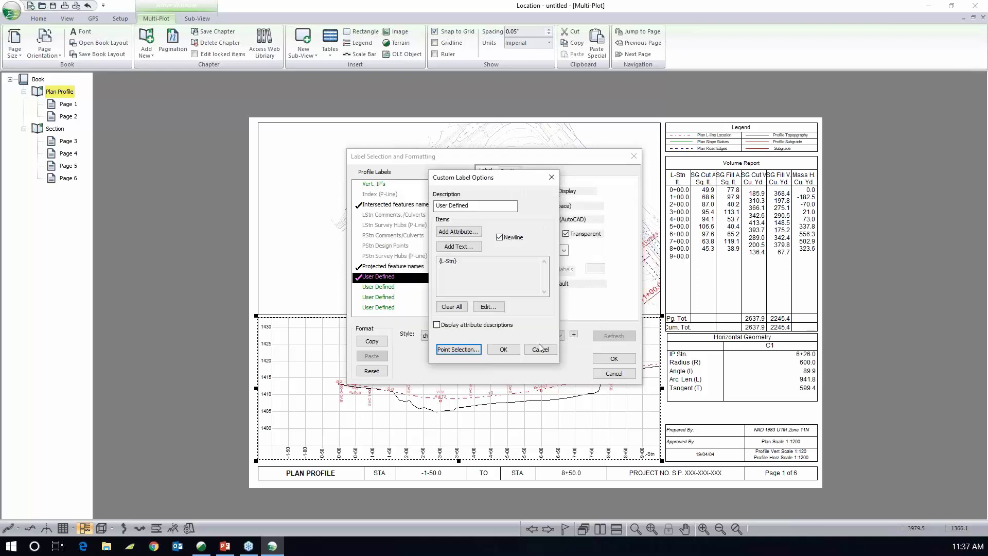
pyautogui.click(504, 351)
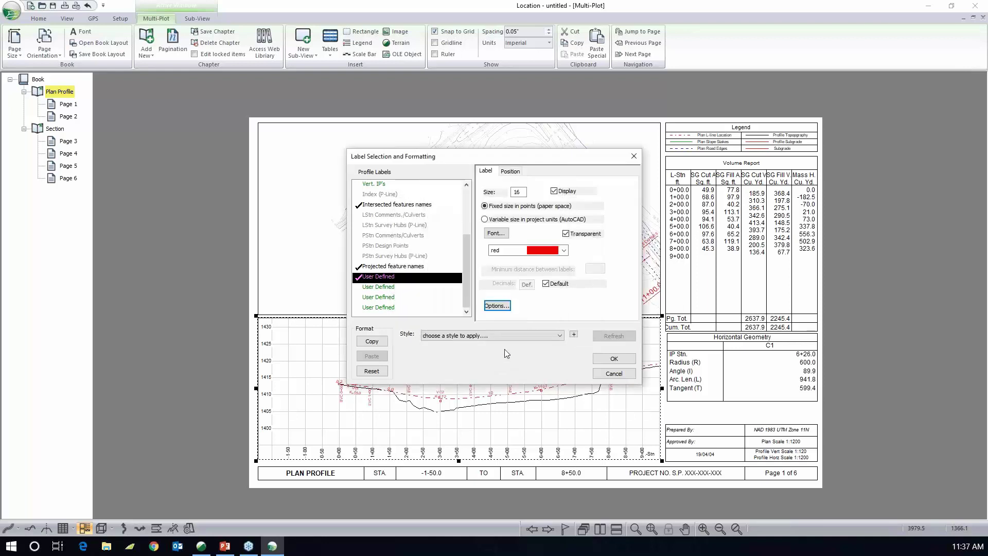
pyautogui.click(614, 360)
pyautogui.click(549, 349)
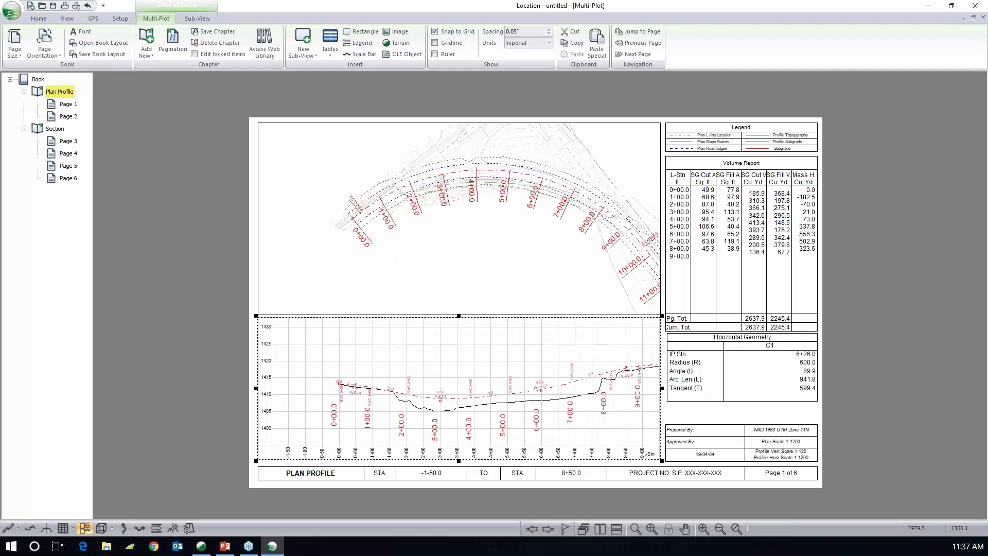
# Step: Check the text and leader connector settings in the position options of the profile sub-view's first User Defined label
pyautogui.doubleClick(478, 395)
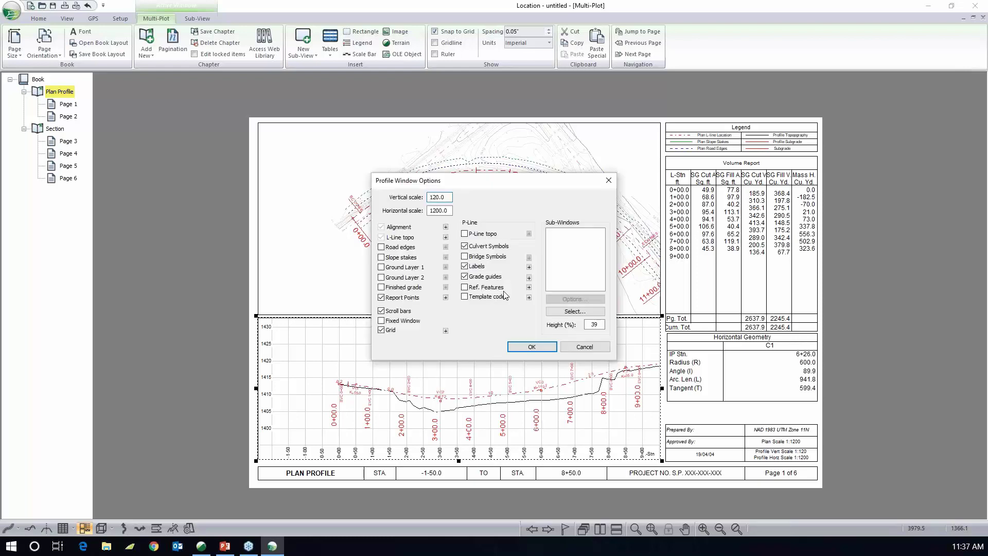
pyautogui.click(529, 266)
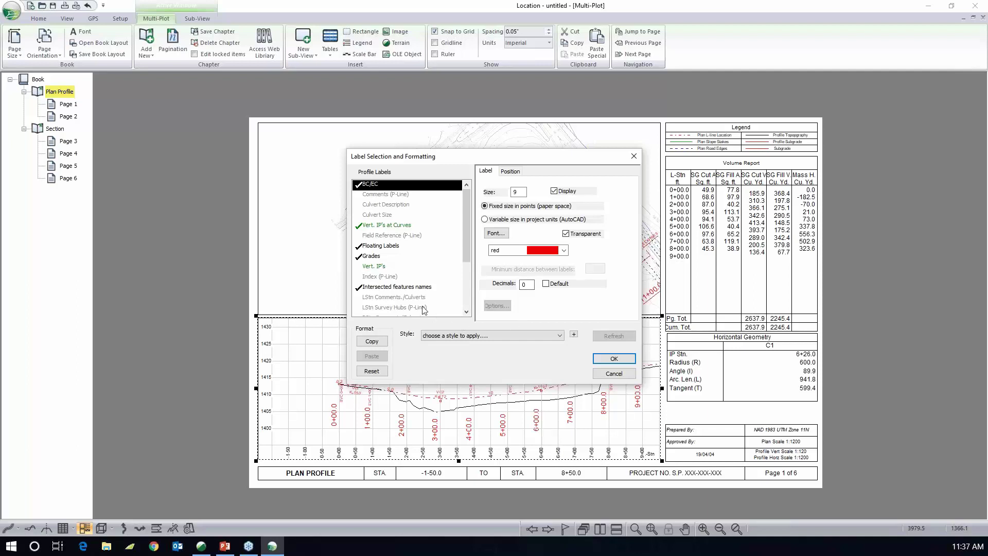
pyautogui.moveTo(466, 242); pyautogui.dragTo(467, 294)
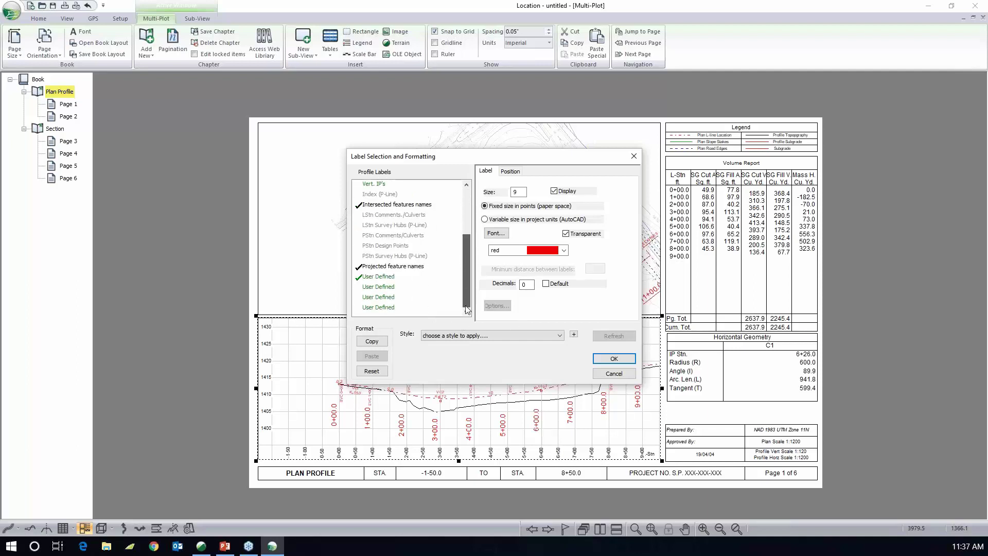
pyautogui.click(384, 278)
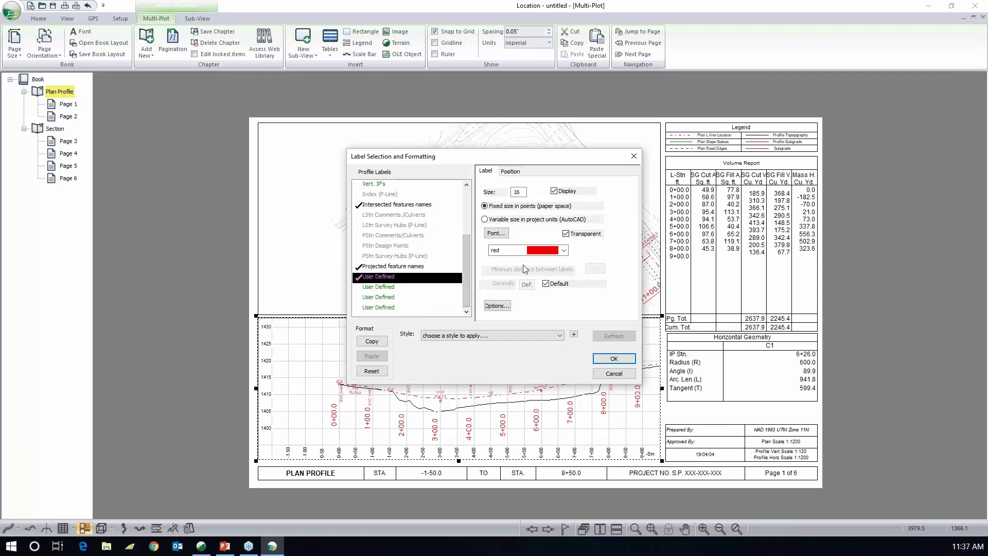
pyautogui.click(504, 307)
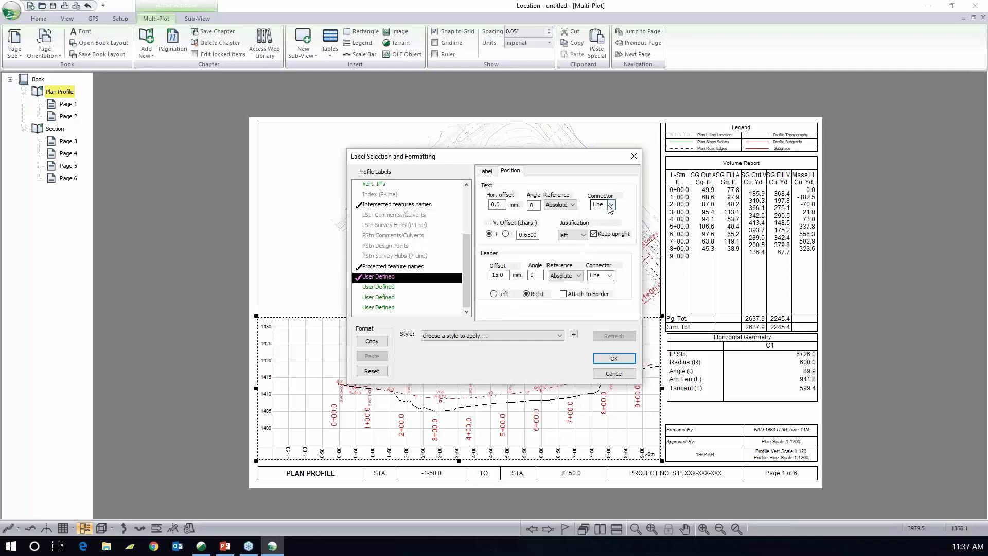
pyautogui.click(610, 276)
pyautogui.click(612, 278)
pyautogui.click(613, 360)
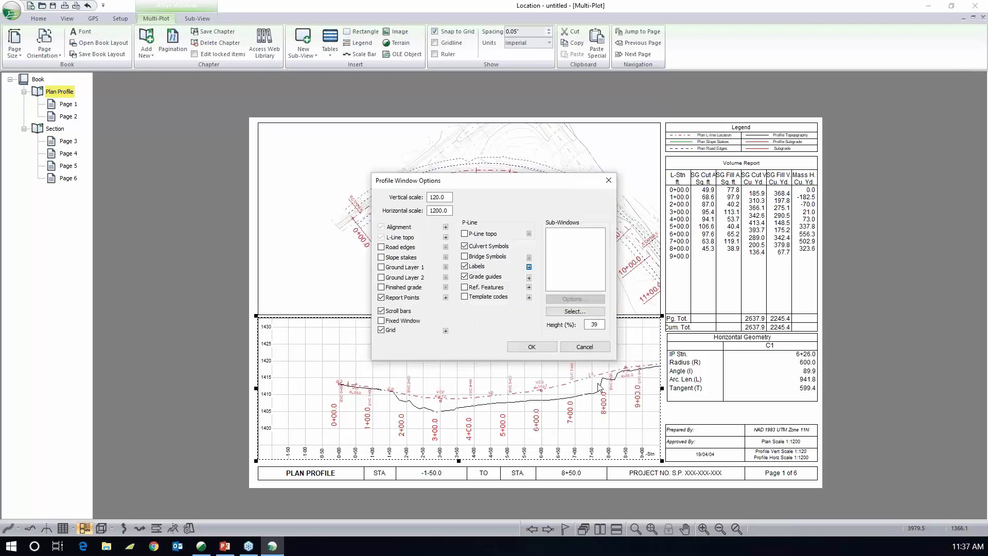
pyautogui.click(532, 347)
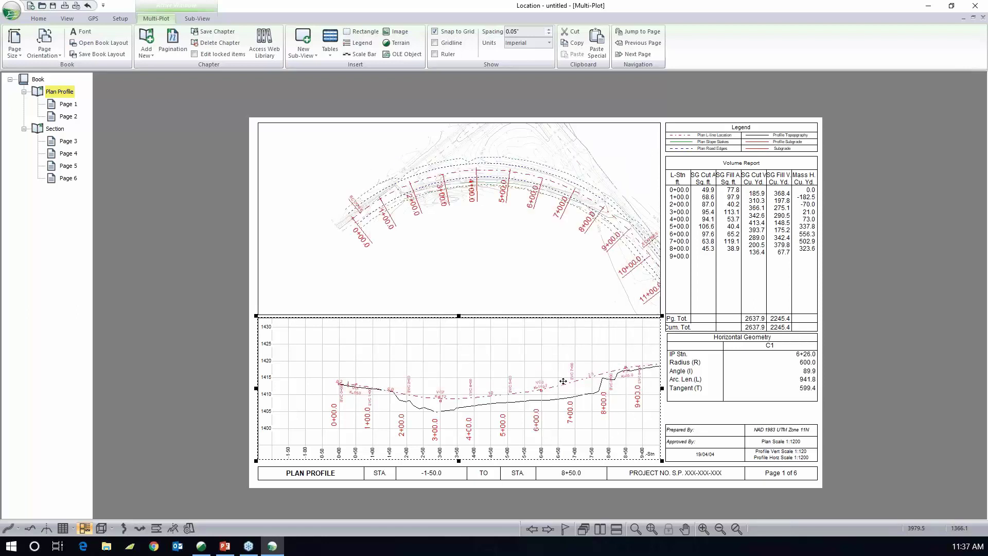
# Step: Review pages 1 and 2 of the Plan Profile chapter and open the Section chapter
pyautogui.click(68, 104)
pyautogui.click(68, 118)
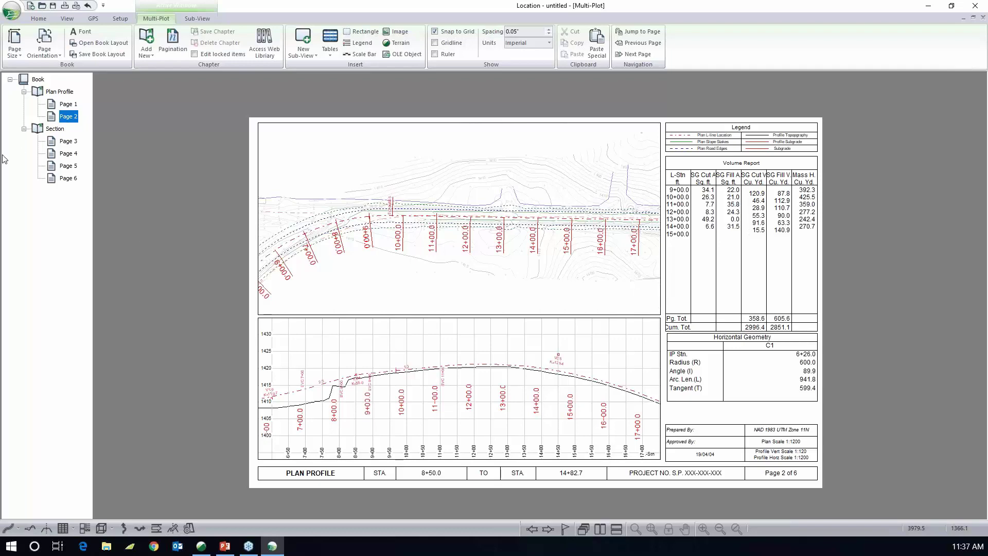
pyautogui.click(56, 129)
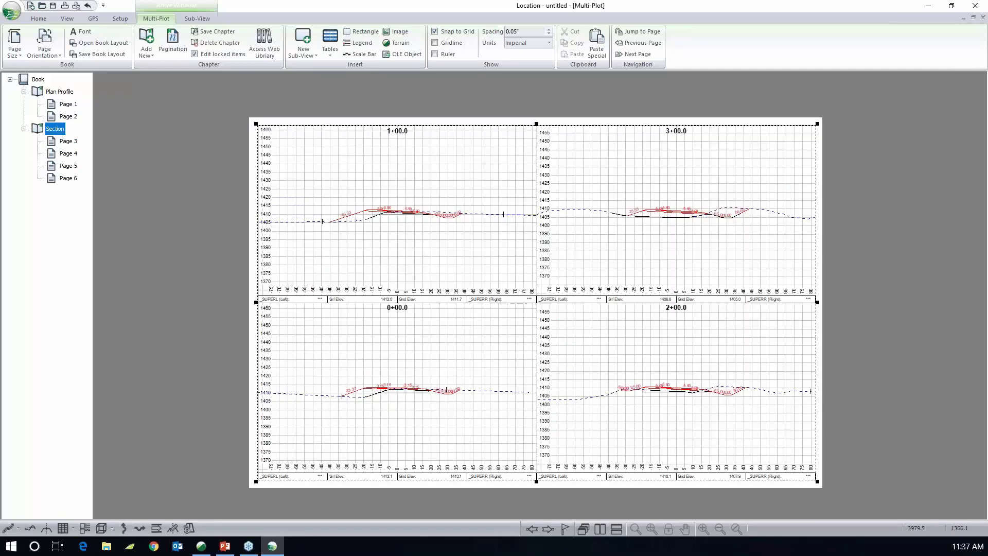